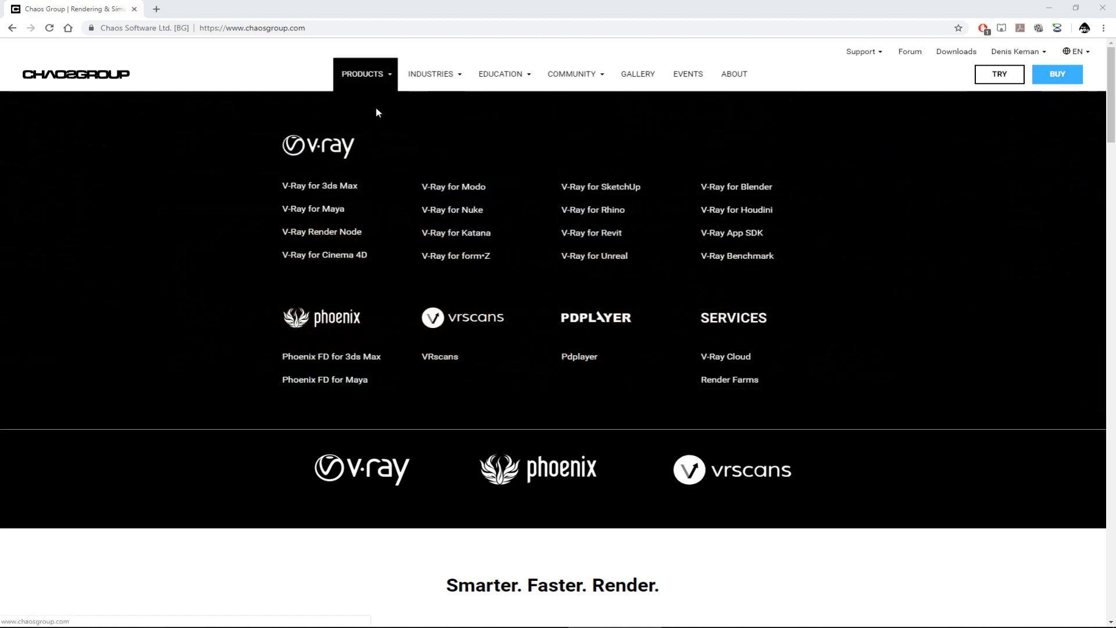
Step: Open the VRscans product page and read through its overview and key features
{"action": "left_click", "coordinate": [437, 360]}
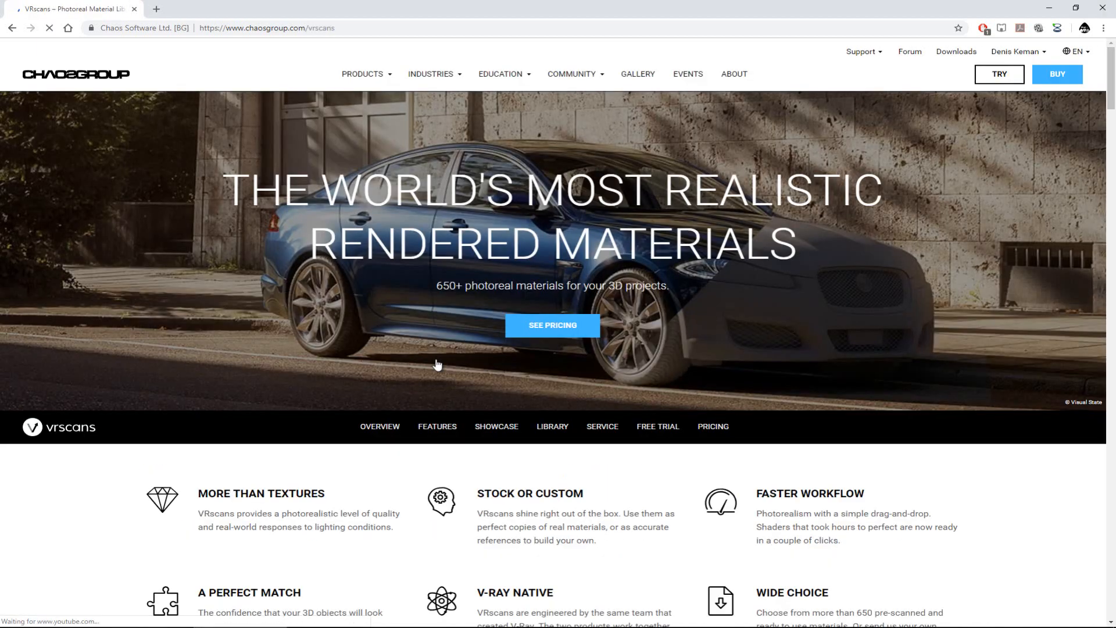
{"action": "scroll", "coordinate": [320, 384], "scroll_direction": "down", "scroll_amount": 2}
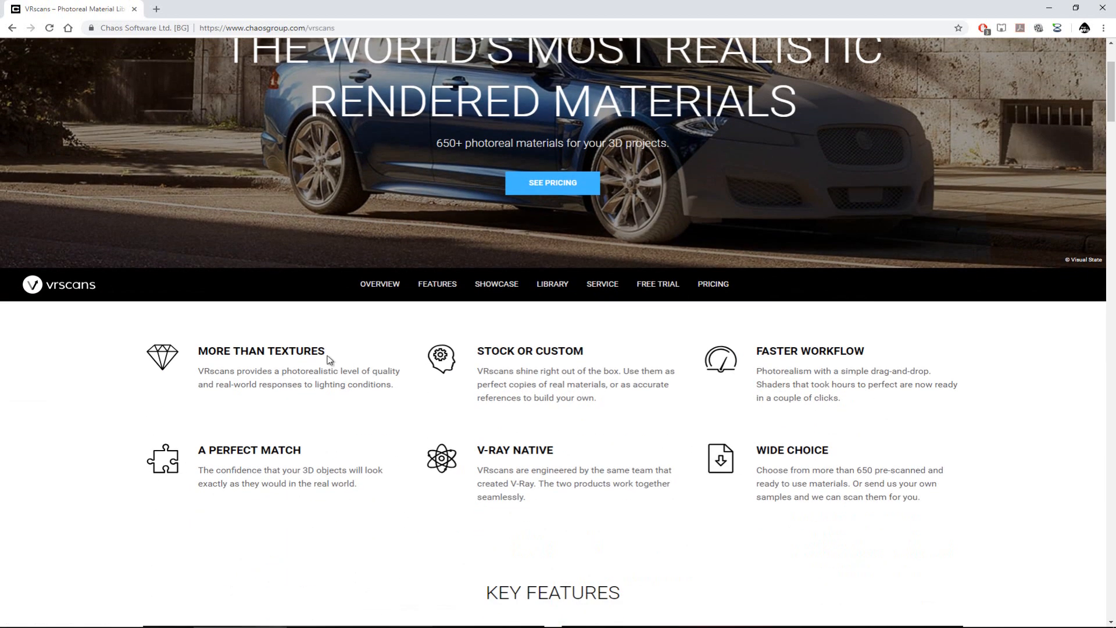
{"action": "scroll", "coordinate": [326, 349], "scroll_direction": "down", "scroll_amount": 2}
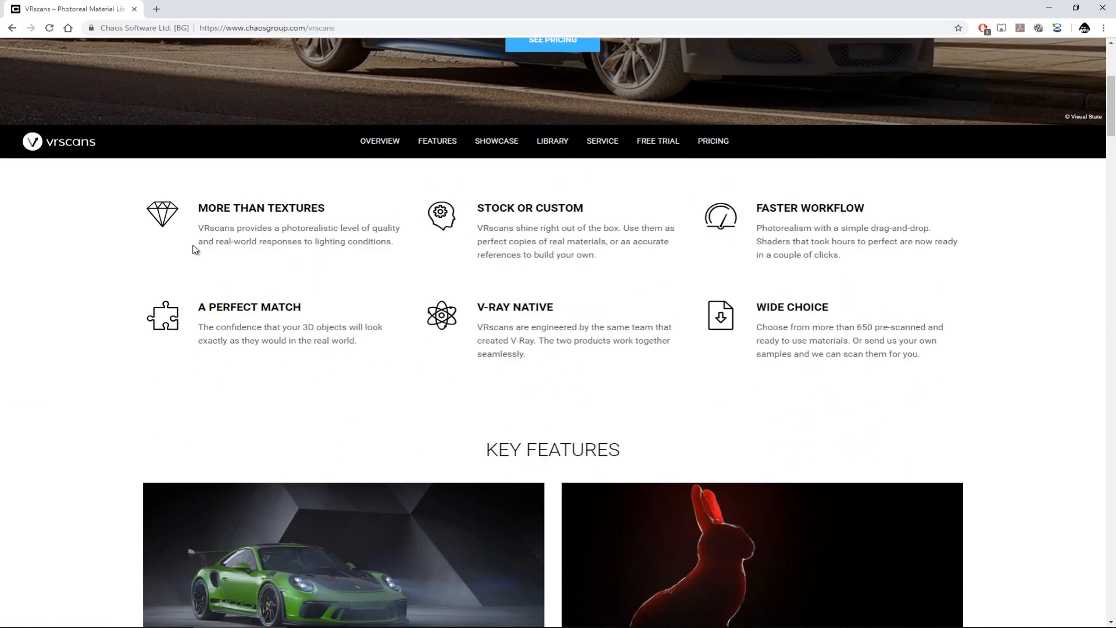
{"action": "scroll", "coordinate": [788, 319], "scroll_direction": "down", "scroll_amount": 5}
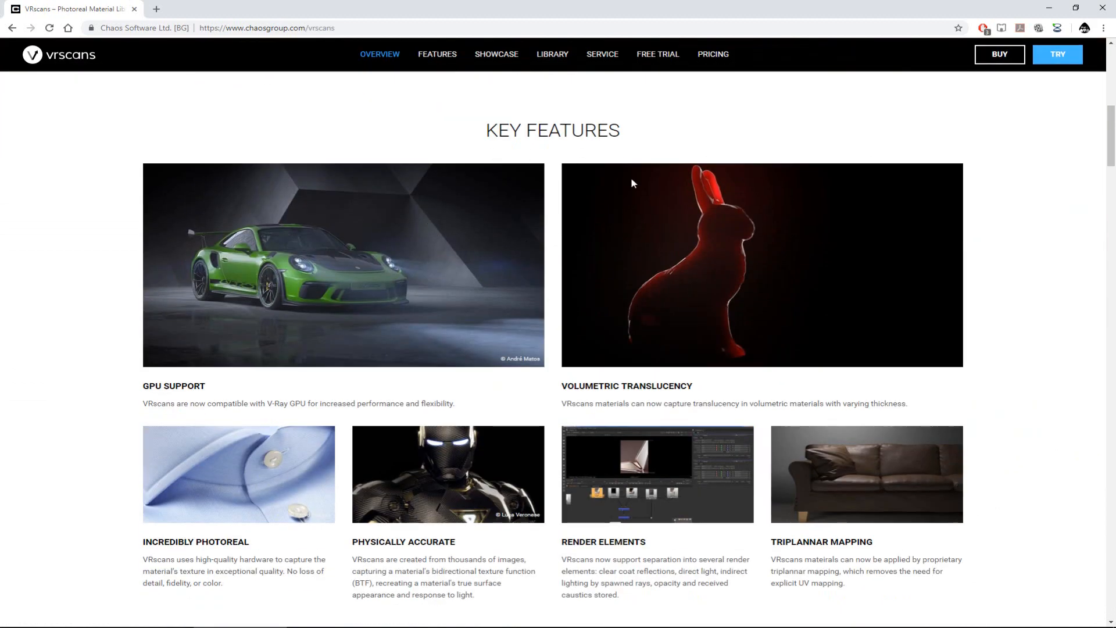
{"action": "scroll", "coordinate": [669, 203], "scroll_direction": "down", "scroll_amount": 3}
{"action": "scroll", "coordinate": [669, 226], "scroll_direction": "down", "scroll_amount": 3}
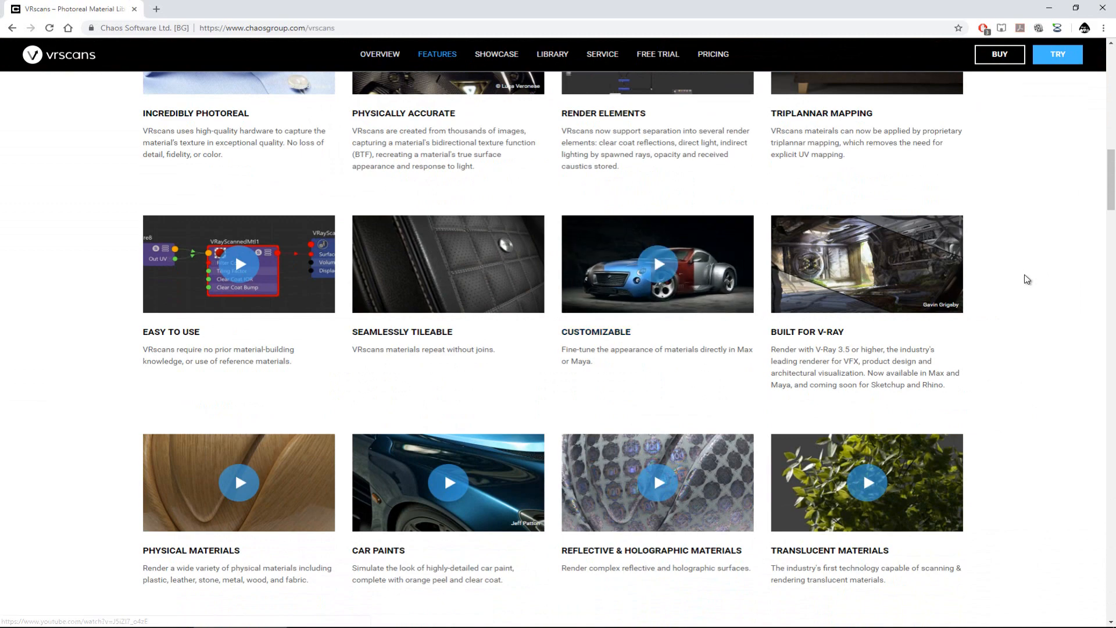
{"action": "scroll", "coordinate": [1009, 291], "scroll_direction": "up", "scroll_amount": 10}
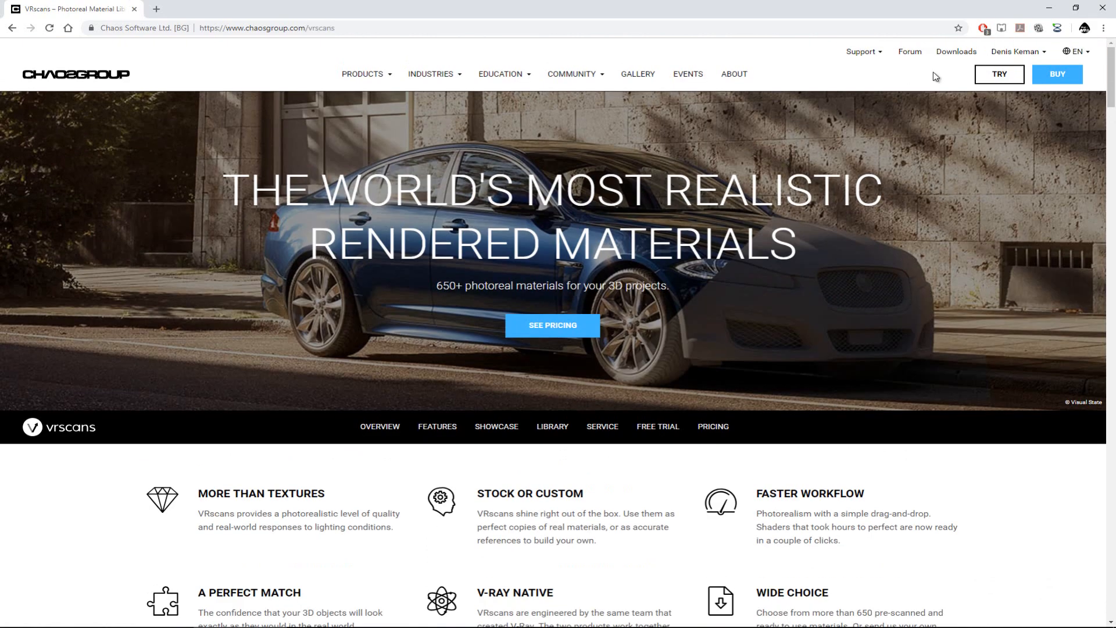
Step: Open the VRscans section of the site's downloads and look over the available materials and filters
{"action": "left_click", "coordinate": [959, 54]}
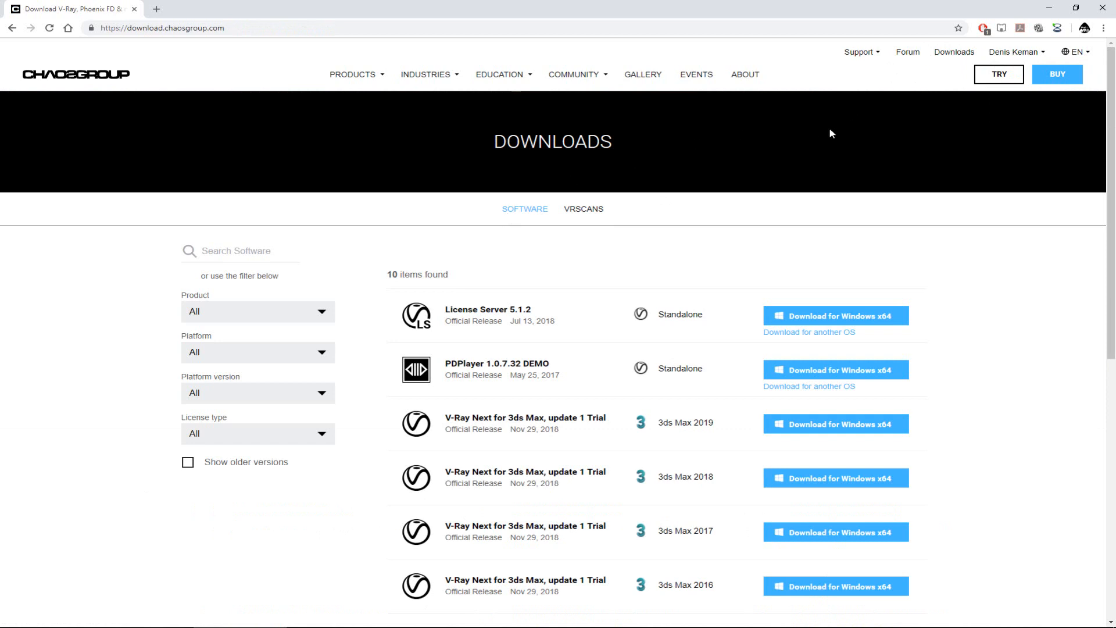
{"action": "left_click", "coordinate": [586, 210]}
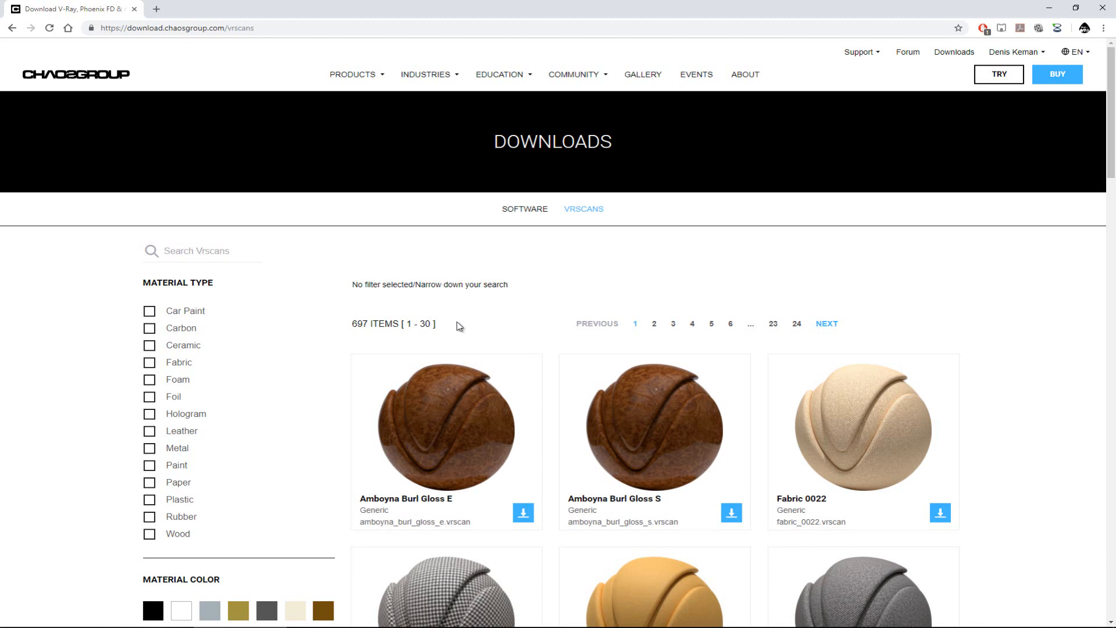
{"action": "scroll", "coordinate": [550, 371], "scroll_direction": "down", "scroll_amount": 1}
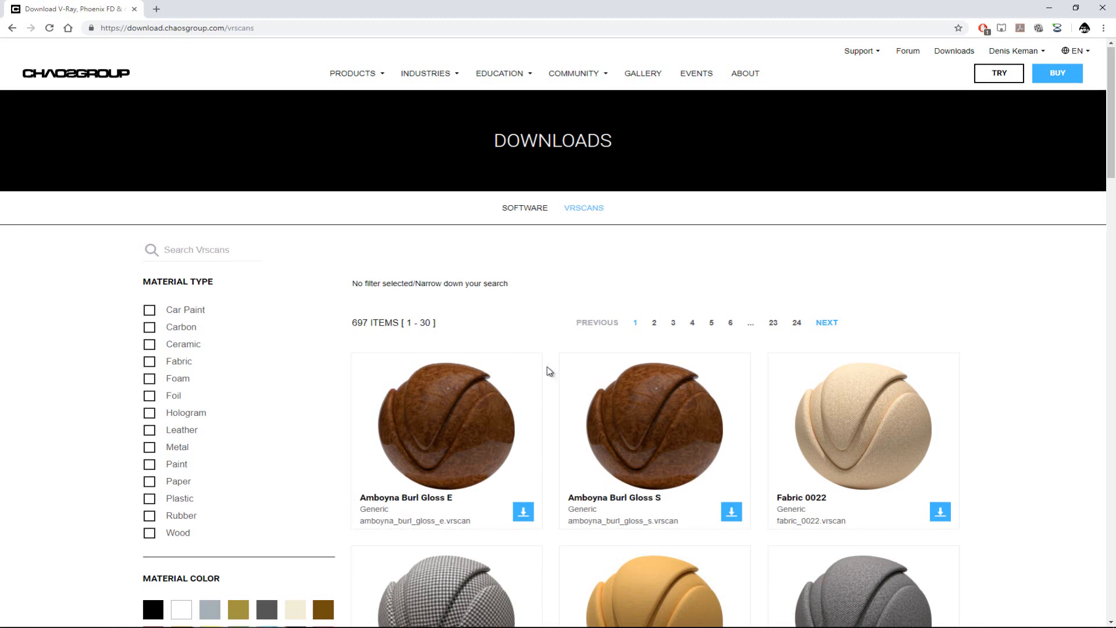
{"action": "scroll", "coordinate": [549, 371], "scroll_direction": "down", "scroll_amount": 2}
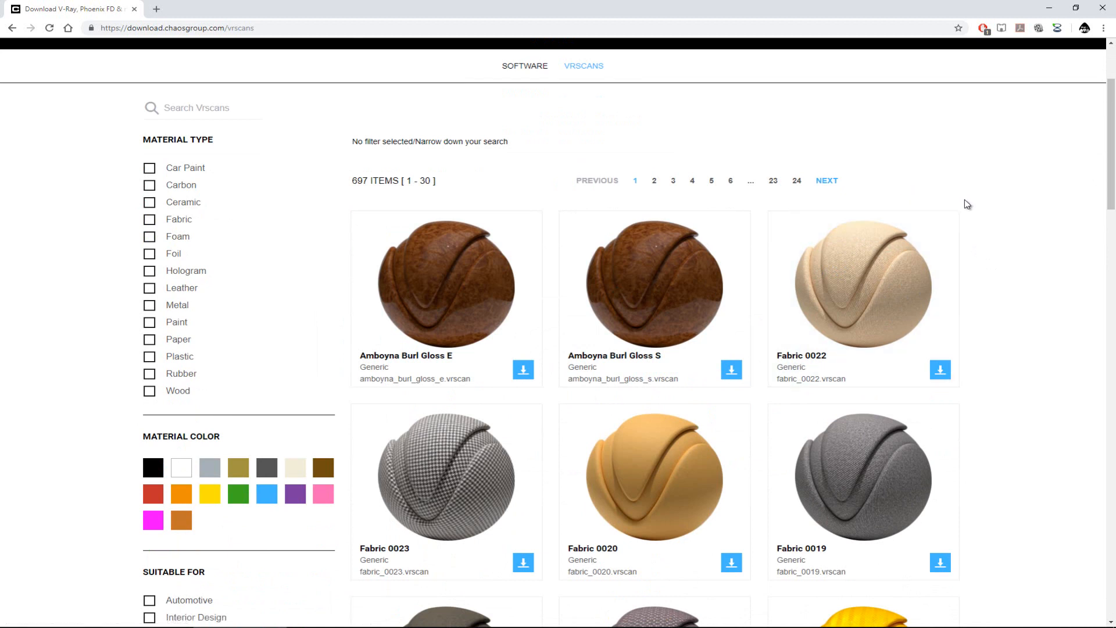
Step: Open the Fabric 0022 material, examine its enlarged preview images, and return to the material list
{"action": "left_click", "coordinate": [875, 284]}
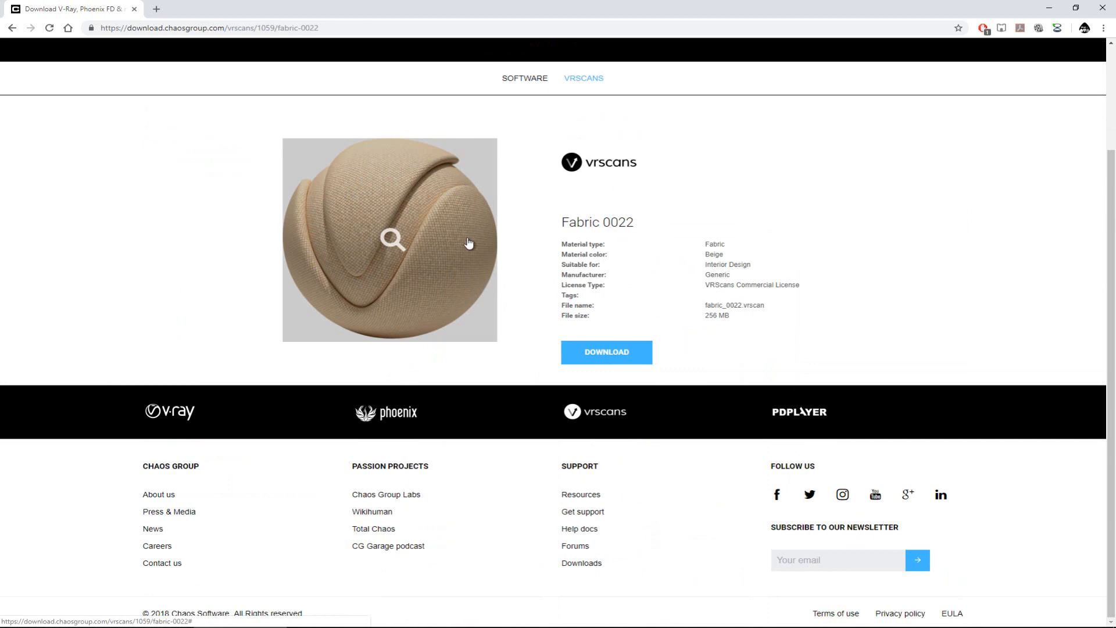
{"action": "left_click", "coordinate": [422, 278]}
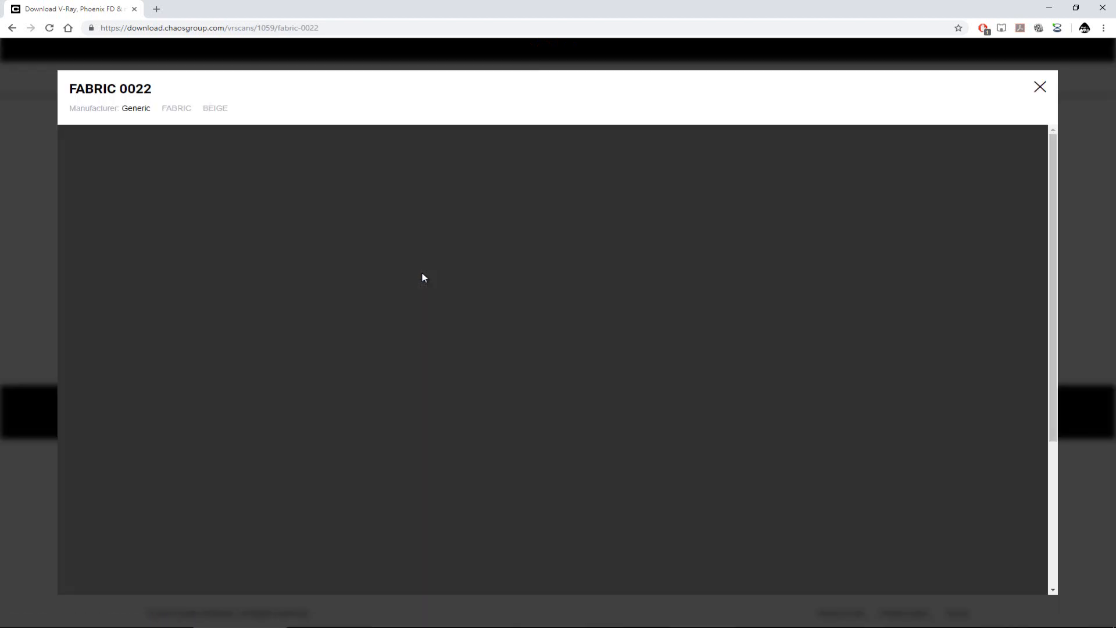
{"action": "scroll", "coordinate": [724, 309], "scroll_direction": "down", "scroll_amount": 3}
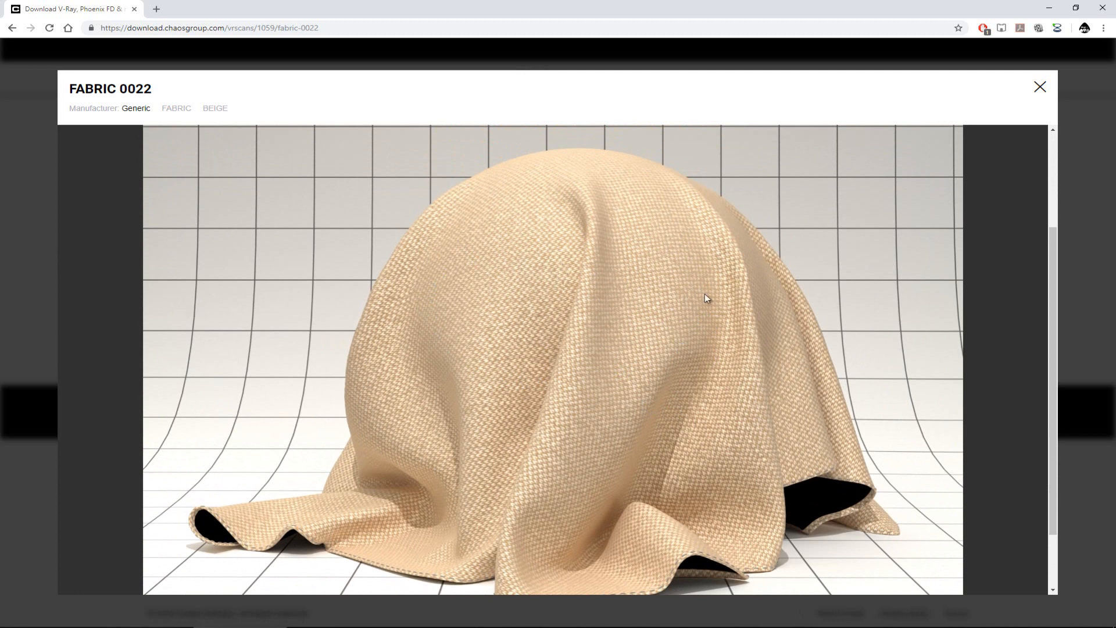
{"action": "left_click", "coordinate": [33, 341]}
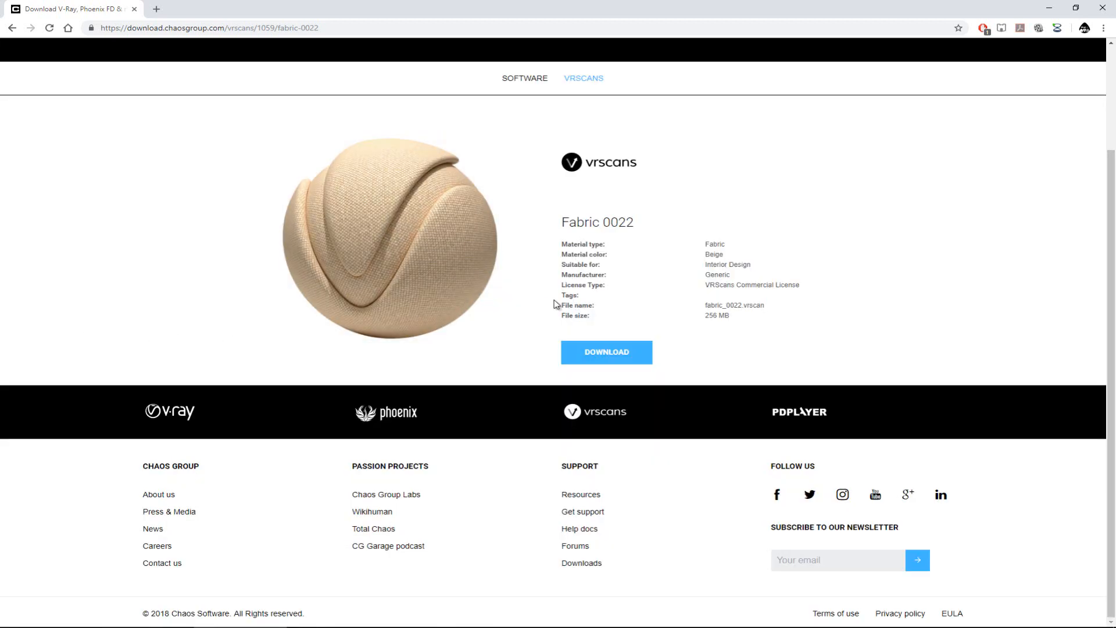
{"action": "key", "text": "alt+Left"}
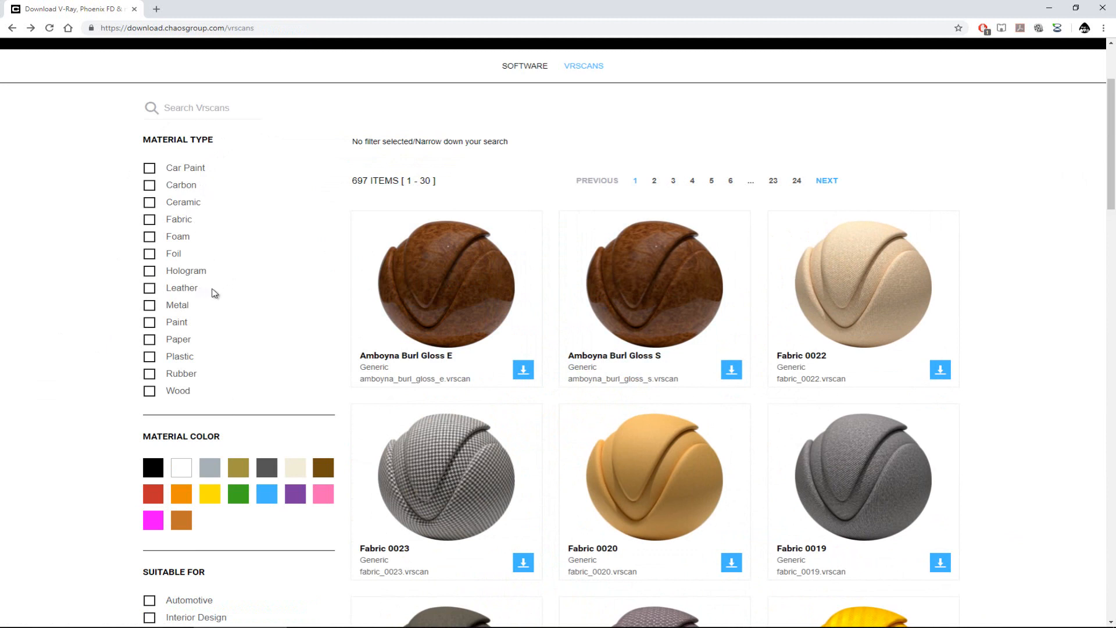
Step: Filter the VRscans list to the Leather material type and browse down to Leather grey alcantara perf s
{"action": "left_click", "coordinate": [183, 289]}
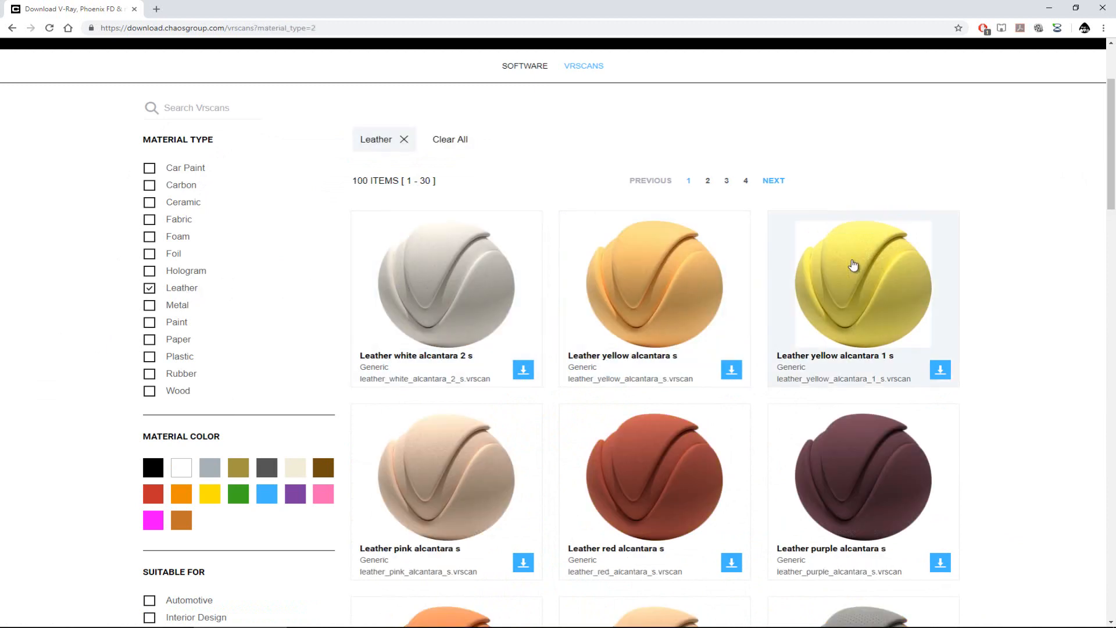
{"action": "scroll", "coordinate": [1024, 316], "scroll_direction": "down", "scroll_amount": 2}
{"action": "scroll", "coordinate": [1021, 321], "scroll_direction": "down", "scroll_amount": 1}
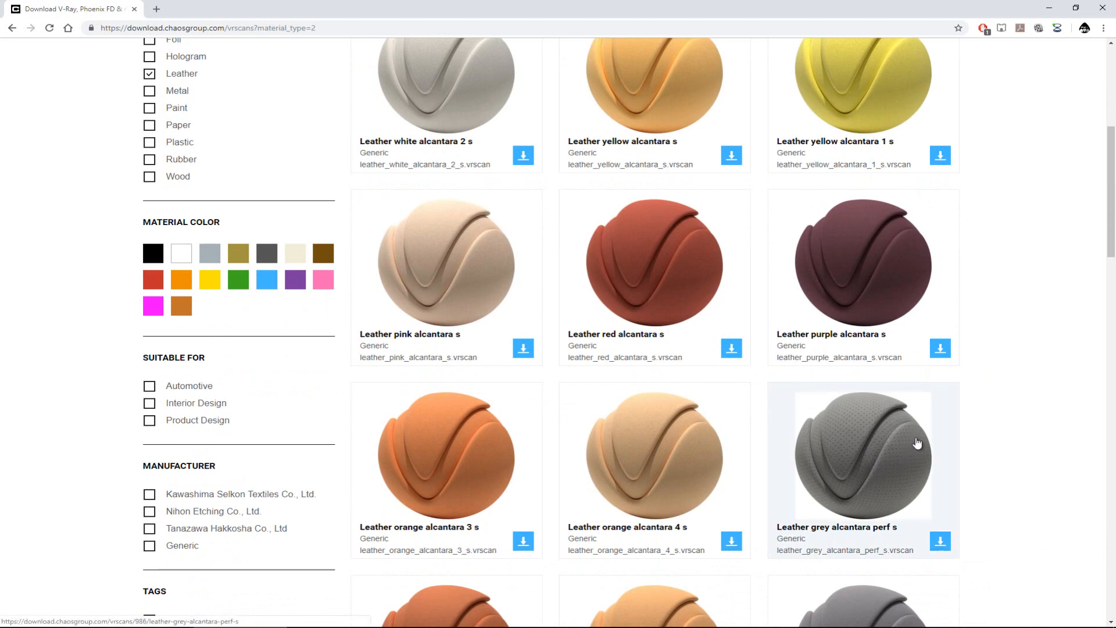
{"action": "scroll", "coordinate": [918, 443], "scroll_direction": "down", "scroll_amount": 2}
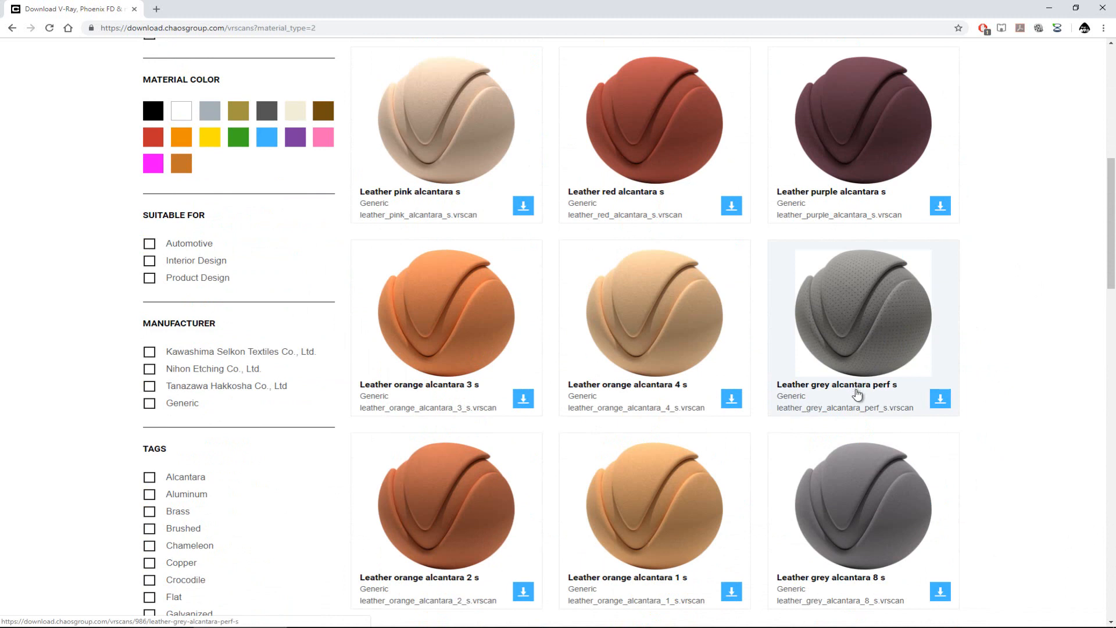
Step: Open the Leather grey alcantara perf s material and examine its enlarged preview images
{"action": "left_click", "coordinate": [856, 310]}
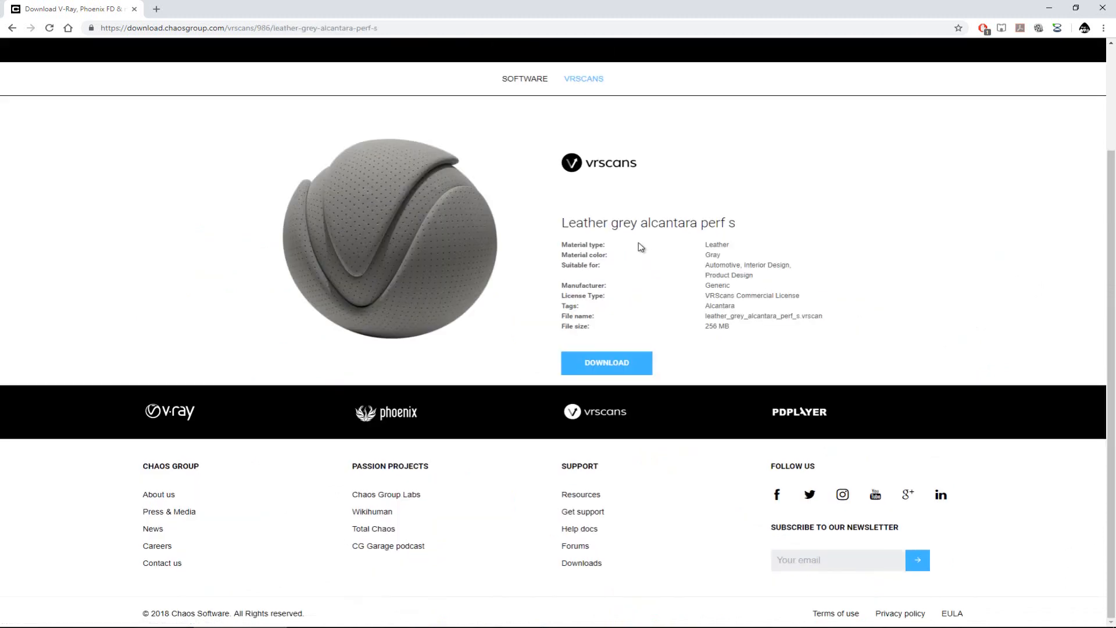
{"action": "left_click", "coordinate": [414, 217]}
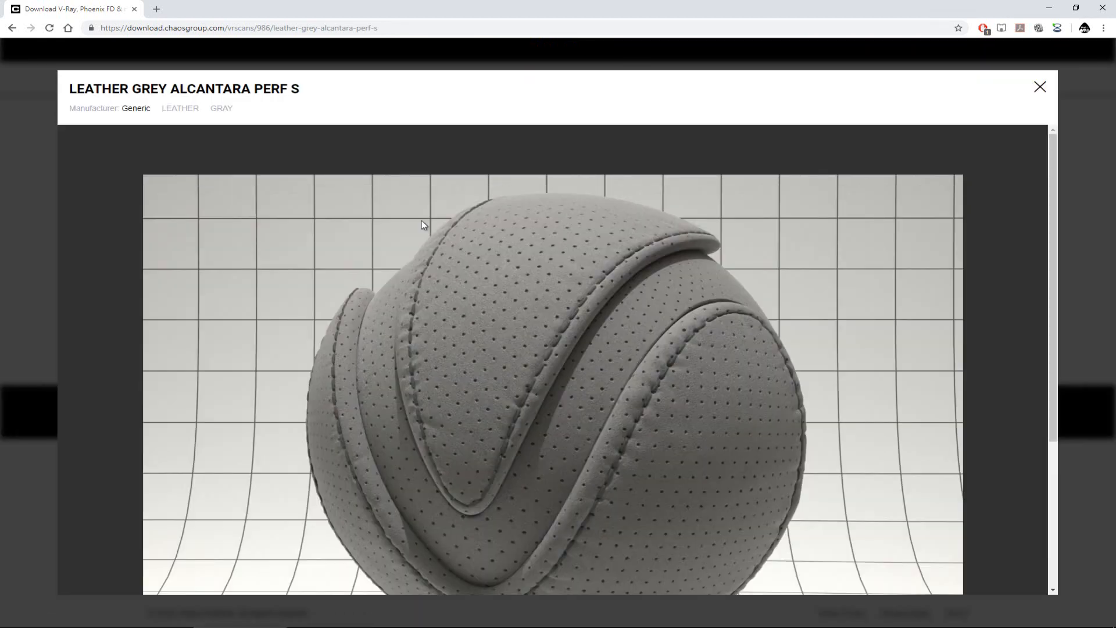
{"action": "scroll", "coordinate": [531, 322], "scroll_direction": "down", "scroll_amount": 1}
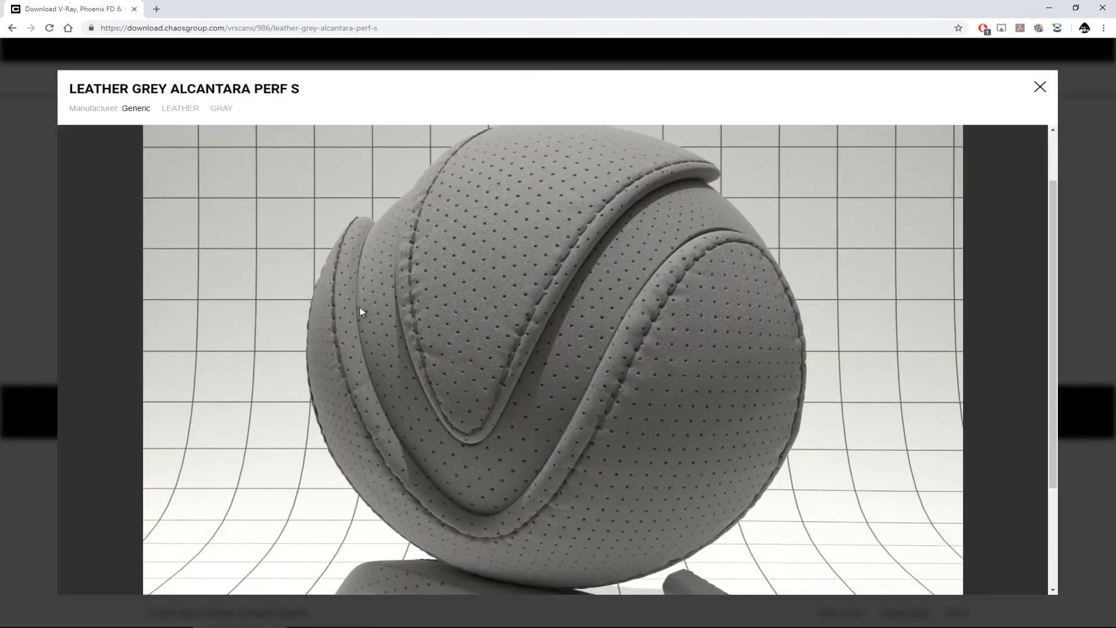
{"action": "left_click", "coordinate": [35, 351]}
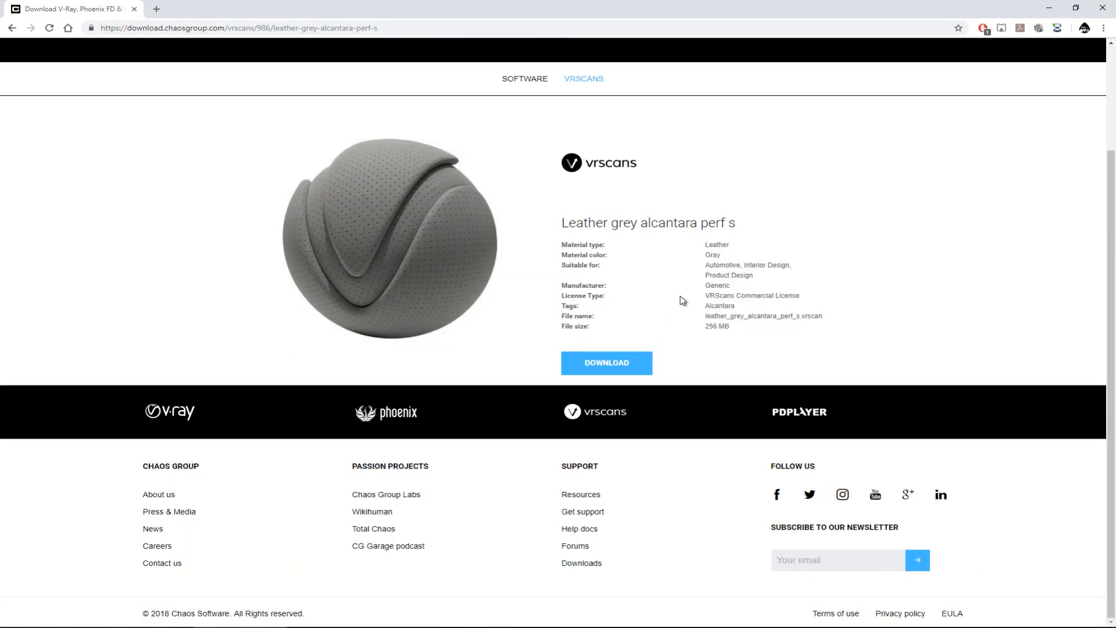
Step: Download the leather_grey_alcantara_perf_s archive into Ace Folder and check the file size listed on its page
{"action": "left_click", "coordinate": [636, 365]}
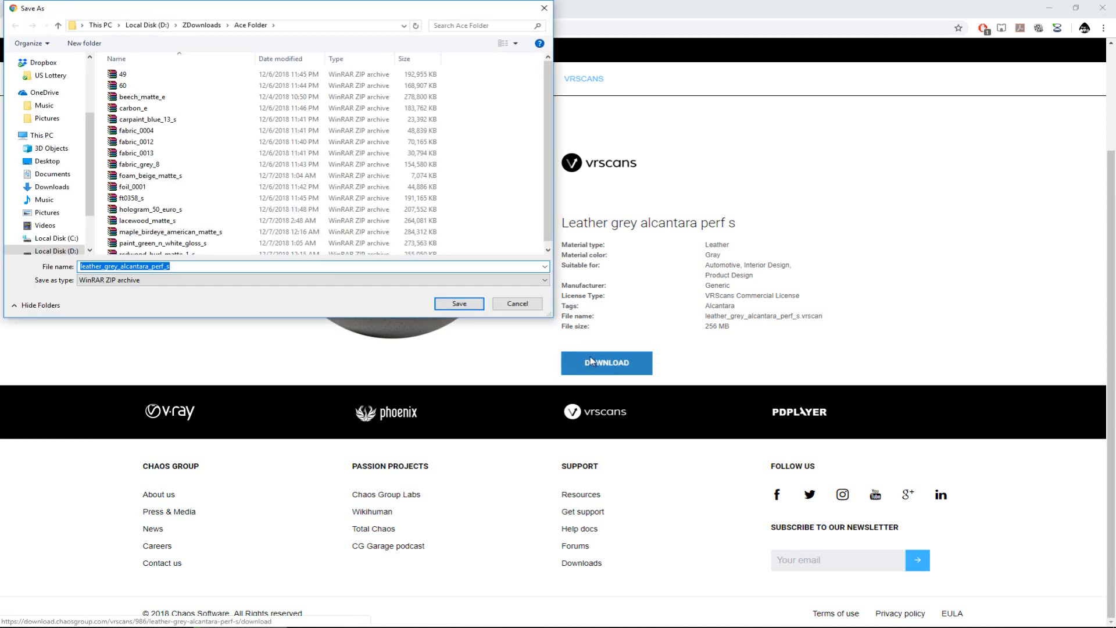
{"action": "left_click", "coordinate": [460, 304]}
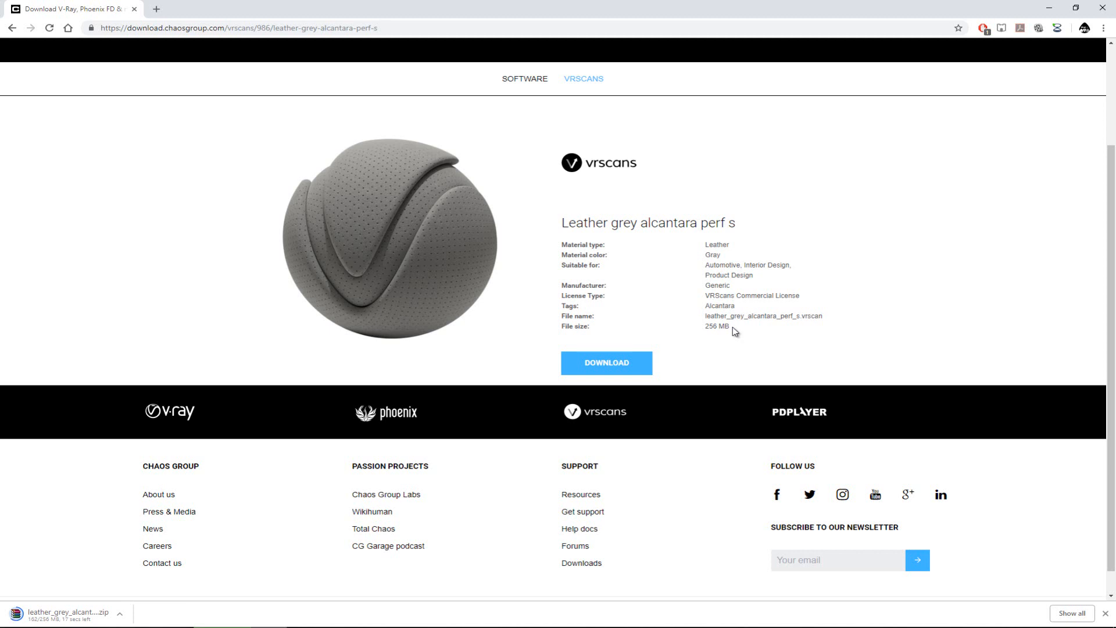
{"action": "left_click_drag", "start_coordinate": [732, 327], "coordinate": [709, 329]}
{"action": "left_click", "coordinate": [727, 330]}
Step: Return to the leather materials, look through them, and remove the Leather filter
{"action": "key", "text": "alt+Left"}
{"action": "scroll", "coordinate": [860, 312], "scroll_direction": "down", "scroll_amount": 15}
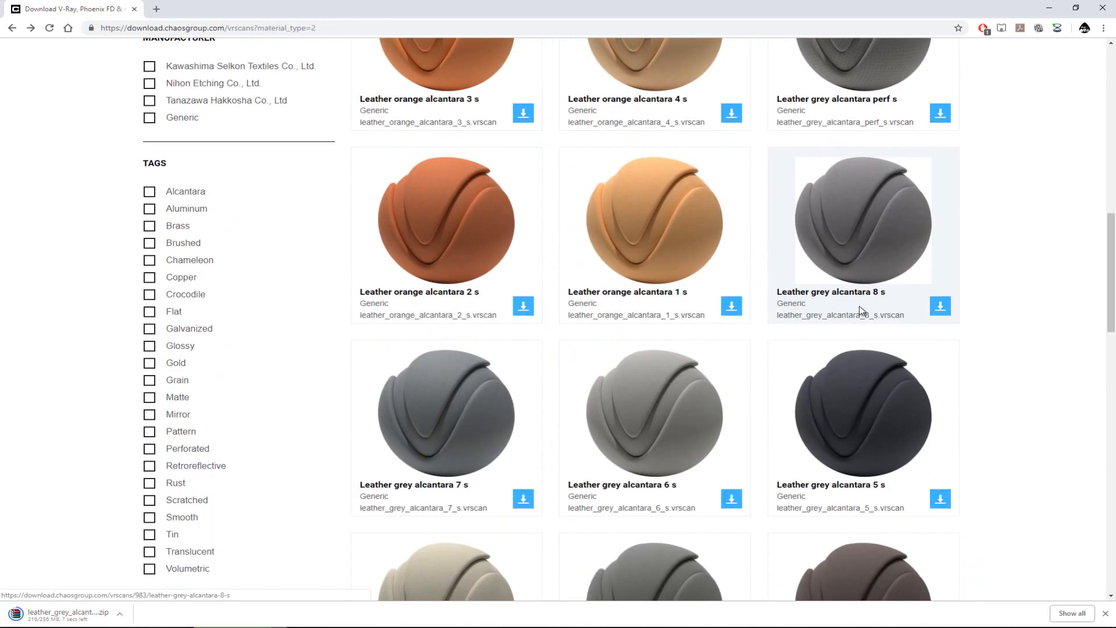
{"action": "scroll", "coordinate": [856, 309], "scroll_direction": "down", "scroll_amount": 10}
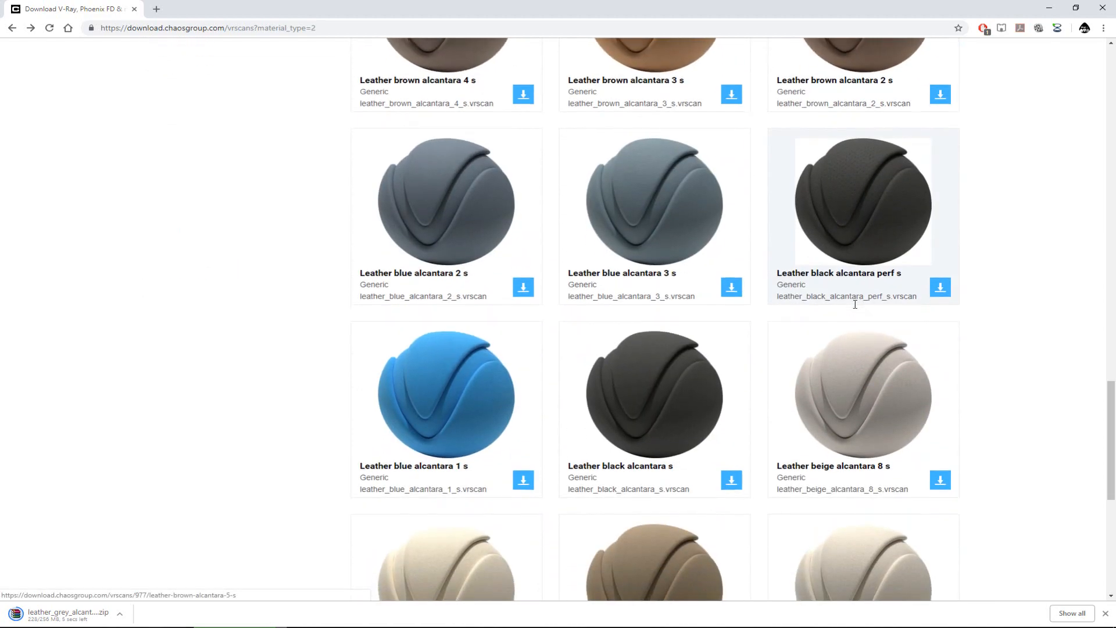
{"action": "scroll", "coordinate": [821, 315], "scroll_direction": "up", "scroll_amount": 20}
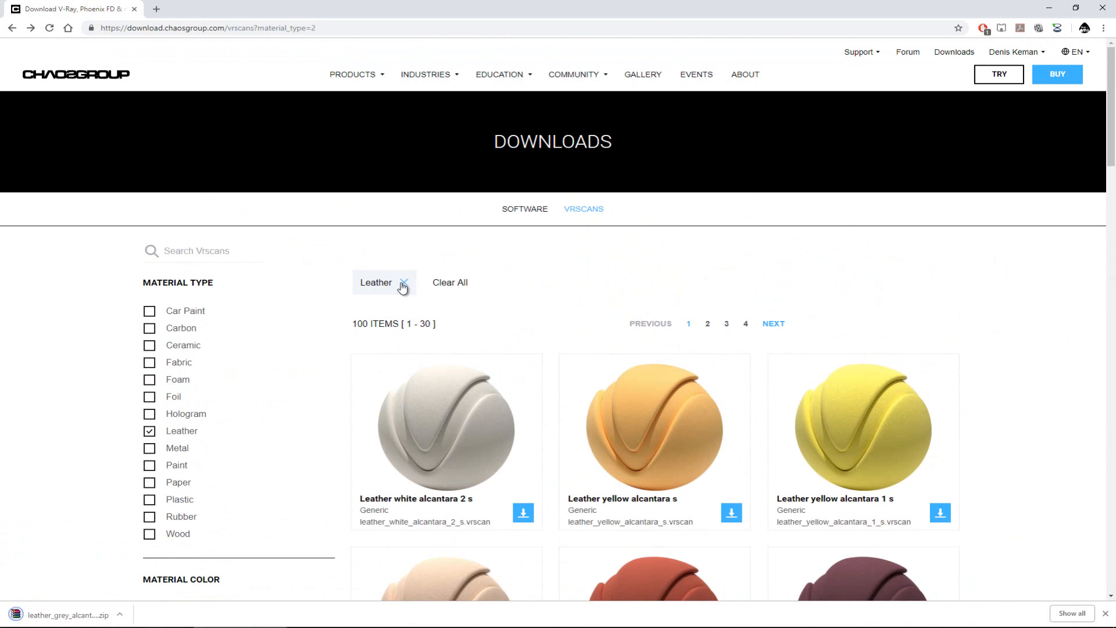
{"action": "left_click", "coordinate": [150, 433]}
{"action": "scroll", "coordinate": [176, 308], "scroll_direction": "down", "scroll_amount": 1}
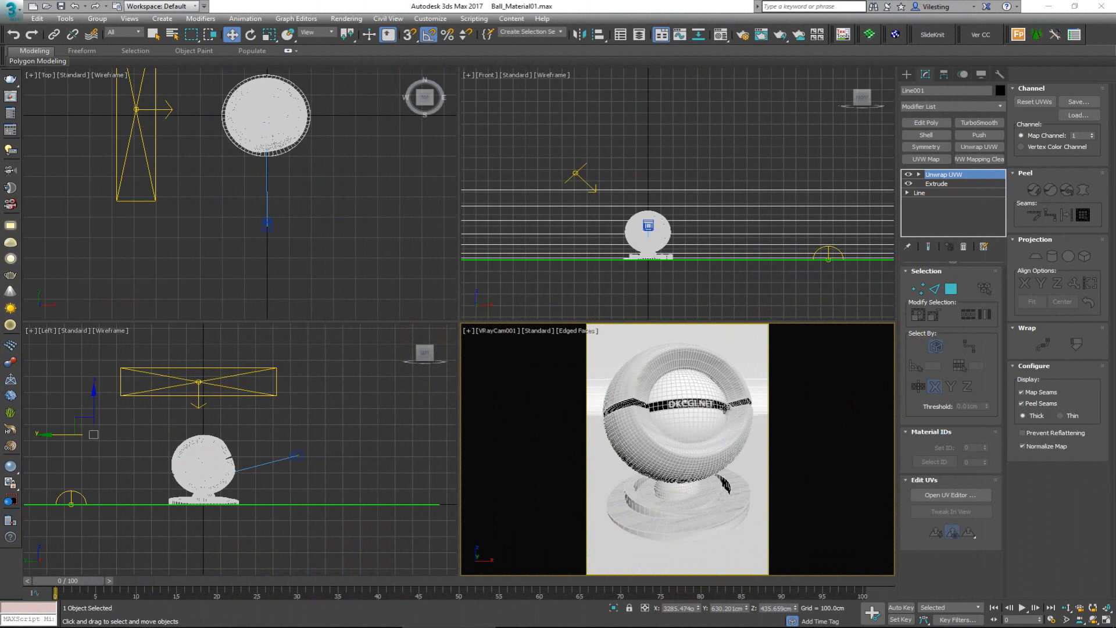
Step: In 3ds Max, deselect the backdrop object and turn the camera view into a maximized Perspective view
{"action": "left_click", "coordinate": [577, 308]}
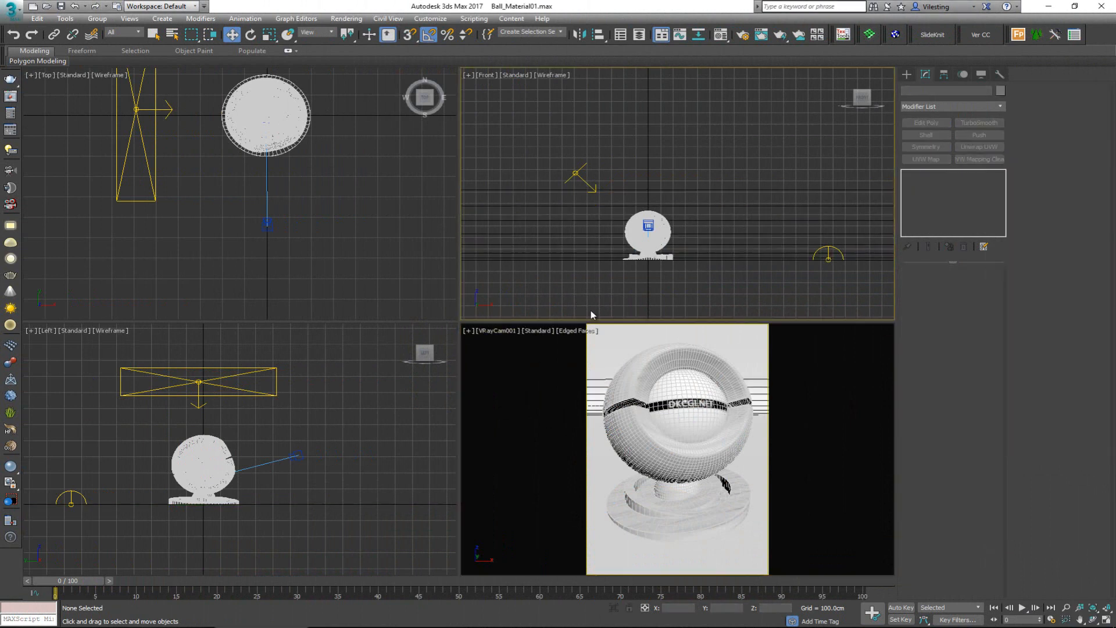
{"action": "right_click", "coordinate": [648, 397]}
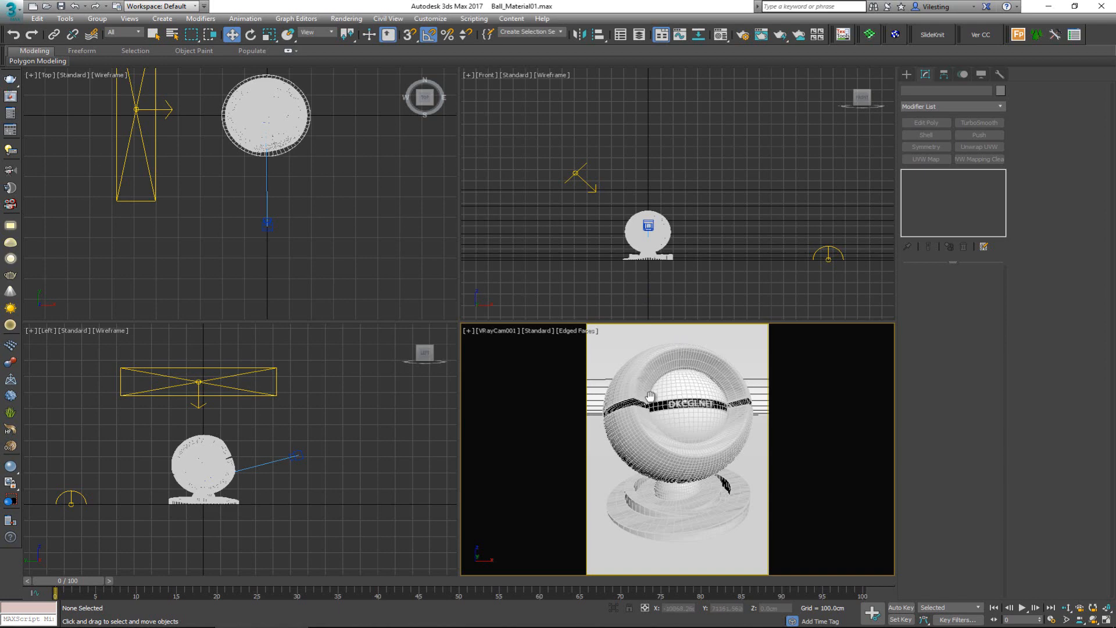
{"action": "key", "text": "p"}
{"action": "key", "text": "alt+w"}
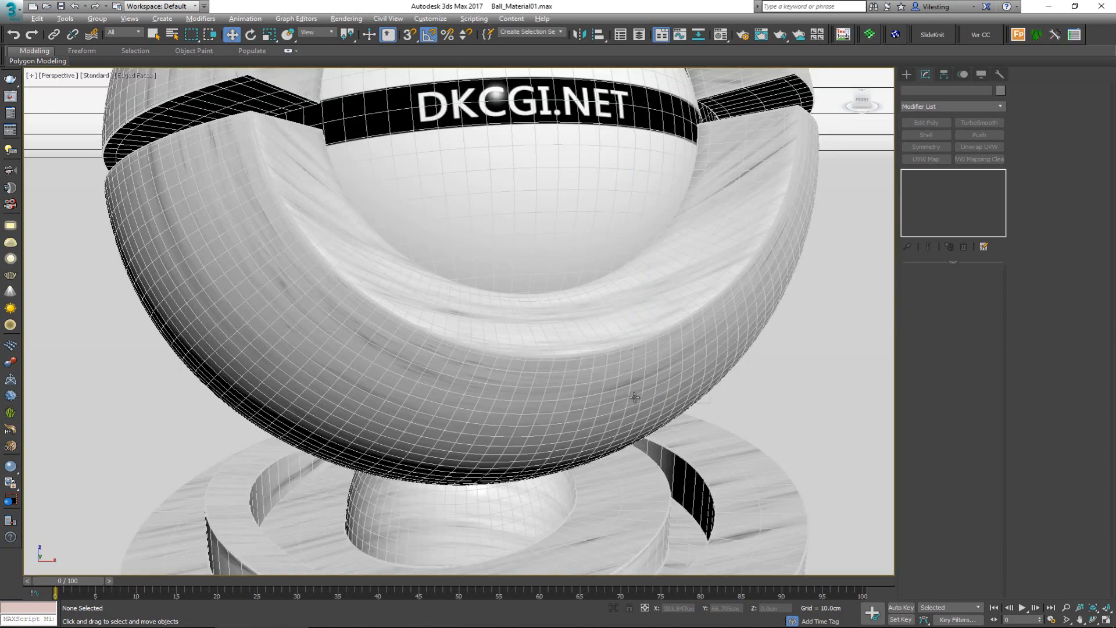
Step: Examine the material ball from a new angle with the edged faces display turned off
{"action": "scroll", "coordinate": [619, 394], "scroll_direction": "down", "scroll_amount": 10}
{"action": "middle_click_drag", "start_coordinate": [611, 381], "coordinate": [568, 347], "text": "alt"}
{"action": "scroll", "coordinate": [591, 390], "scroll_direction": "up", "scroll_amount": 5}
{"action": "scroll", "coordinate": [591, 390], "scroll_direction": "up", "scroll_amount": 5}
{"action": "key", "text": "F4"}
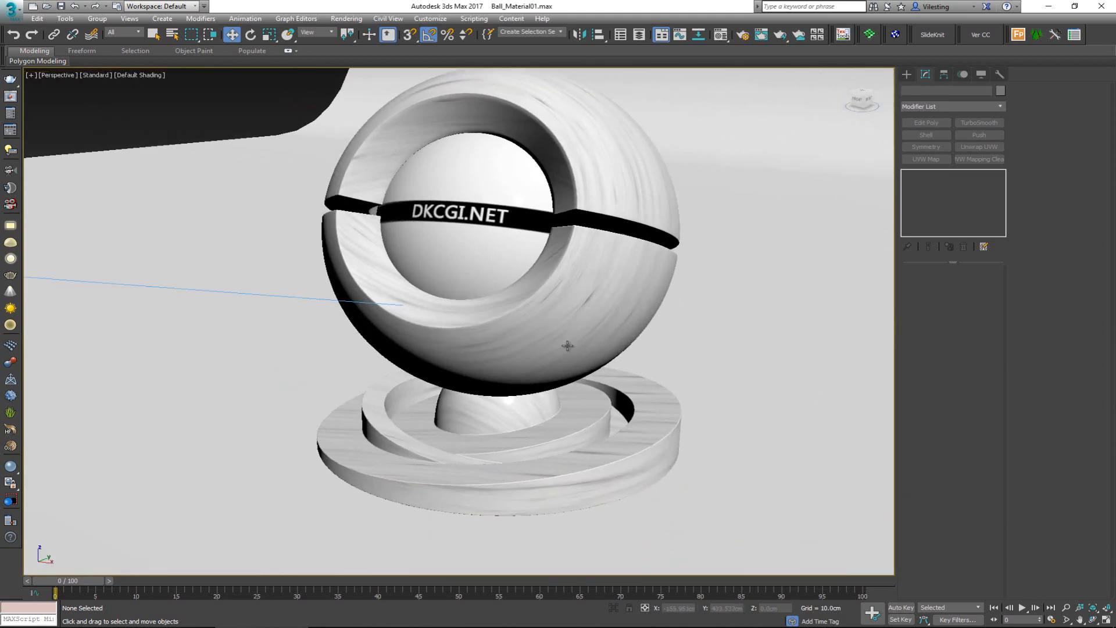
Step: Select the material ball group, show edged faces again, and examine the lights and backdrop around it
{"action": "left_click", "coordinate": [566, 367]}
{"action": "key", "text": "F4"}
{"action": "scroll", "coordinate": [567, 366], "scroll_direction": "up", "scroll_amount": 3}
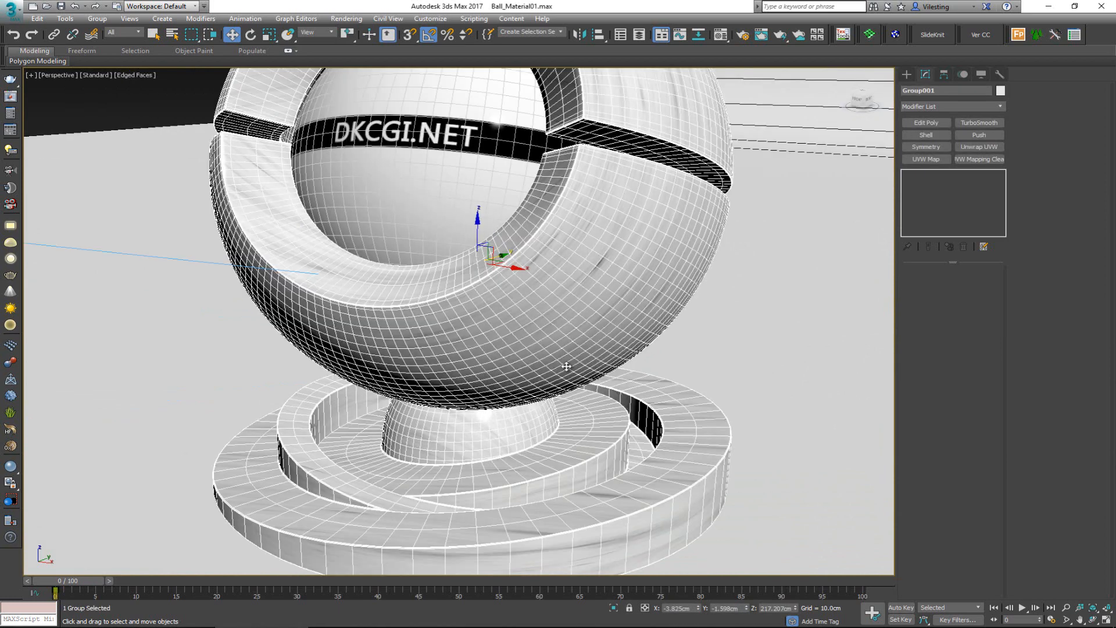
{"action": "scroll", "coordinate": [566, 366], "scroll_direction": "down", "scroll_amount": 3}
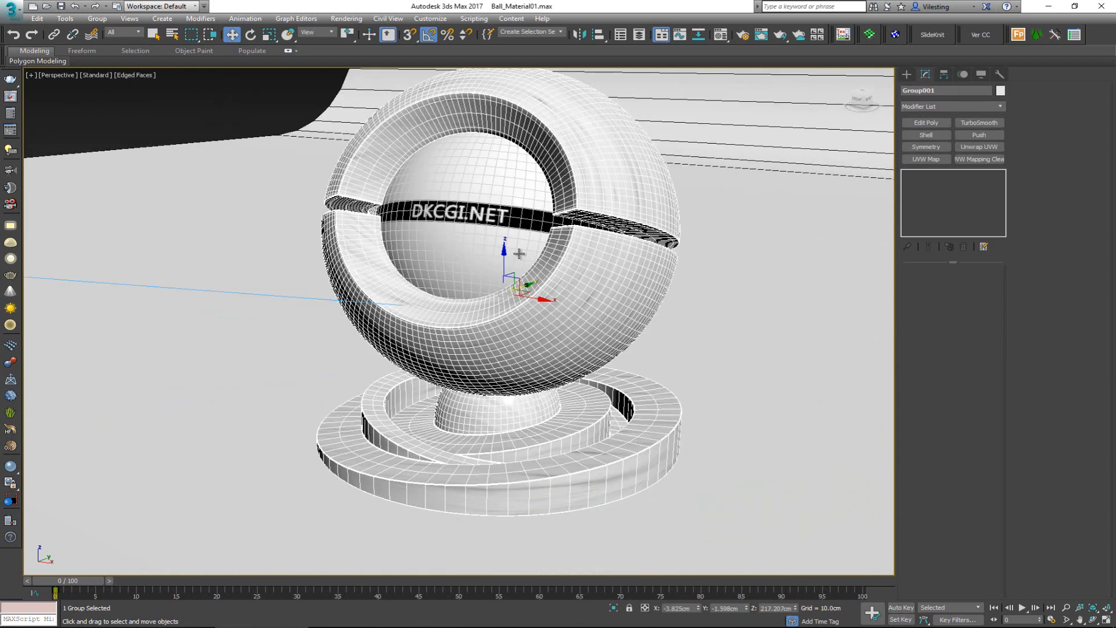
{"action": "middle_click_drag", "start_coordinate": [471, 419], "coordinate": [512, 414], "text": "alt"}
{"action": "middle_click_drag", "start_coordinate": [482, 388], "coordinate": [424, 336]}
{"action": "scroll", "coordinate": [424, 337], "scroll_direction": "down", "scroll_amount": 7}
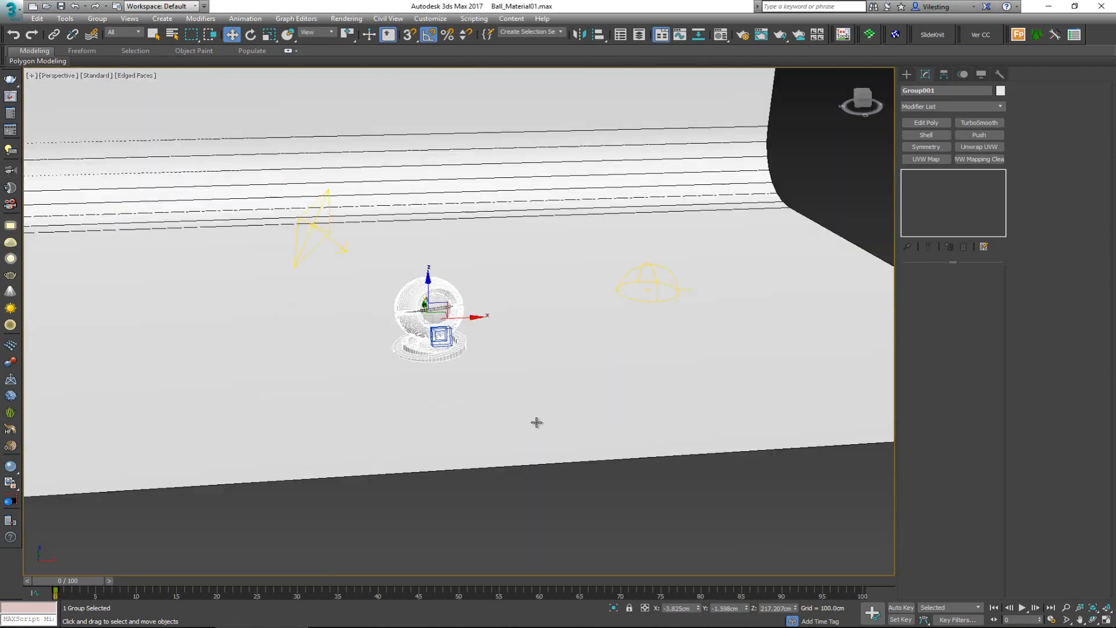
Step: Select the curved backdrop and examine its full shape around the material ball, lights and camera
{"action": "left_click", "coordinate": [569, 412]}
{"action": "middle_click_drag", "start_coordinate": [568, 413], "coordinate": [635, 414], "text": "alt"}
{"action": "scroll", "coordinate": [593, 376], "scroll_direction": "down", "scroll_amount": 8}
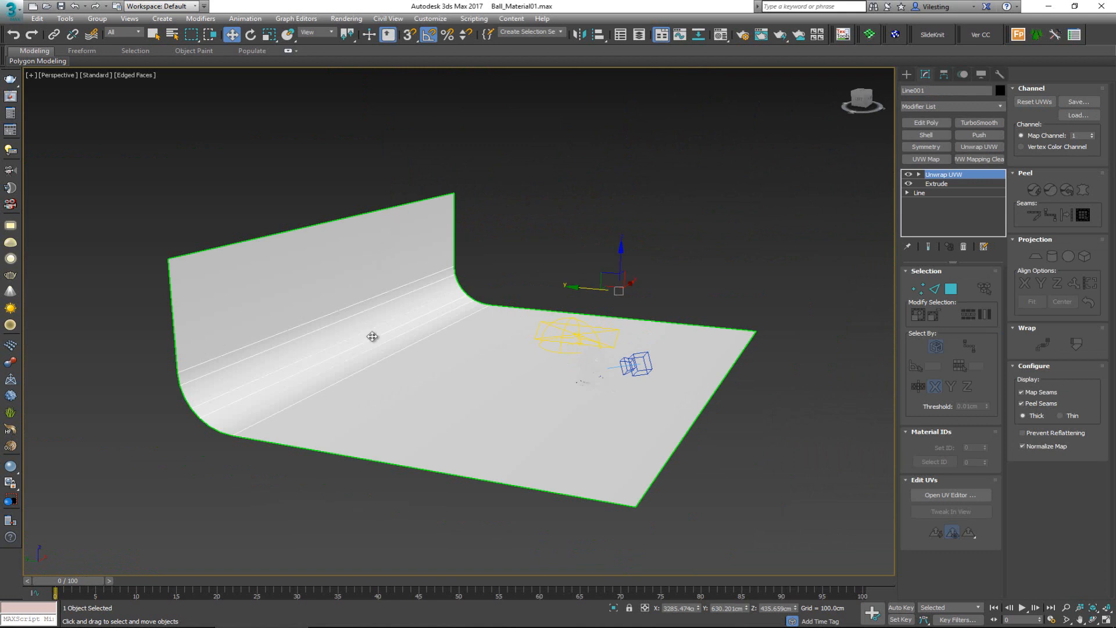
{"action": "middle_click_drag", "start_coordinate": [619, 411], "coordinate": [628, 401], "text": "alt"}
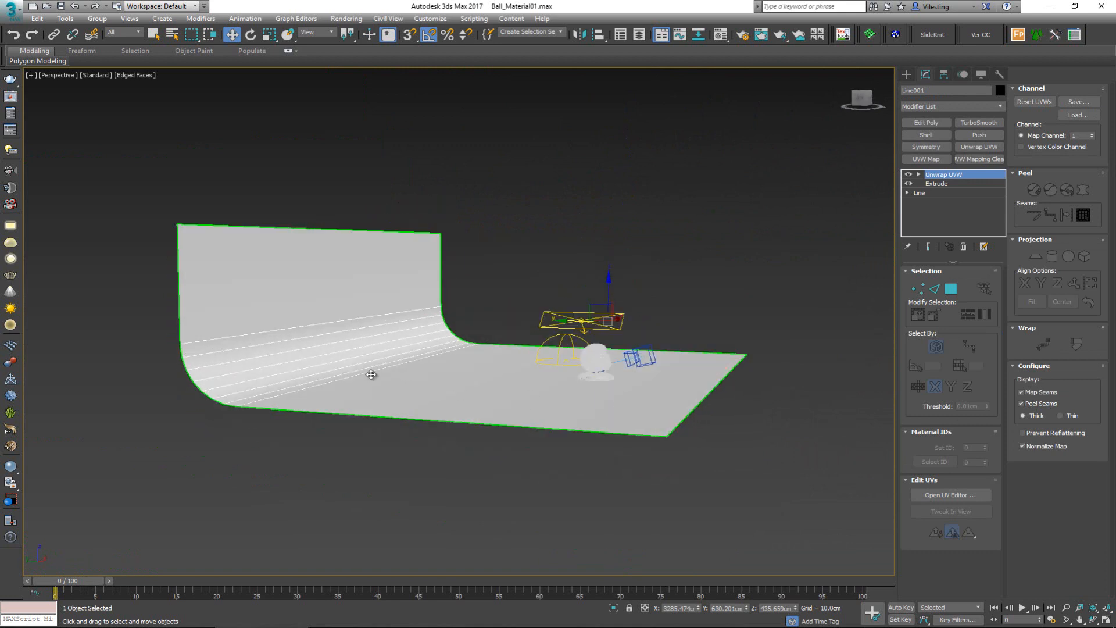
{"action": "scroll", "coordinate": [695, 334], "scroll_direction": "up", "scroll_amount": 4}
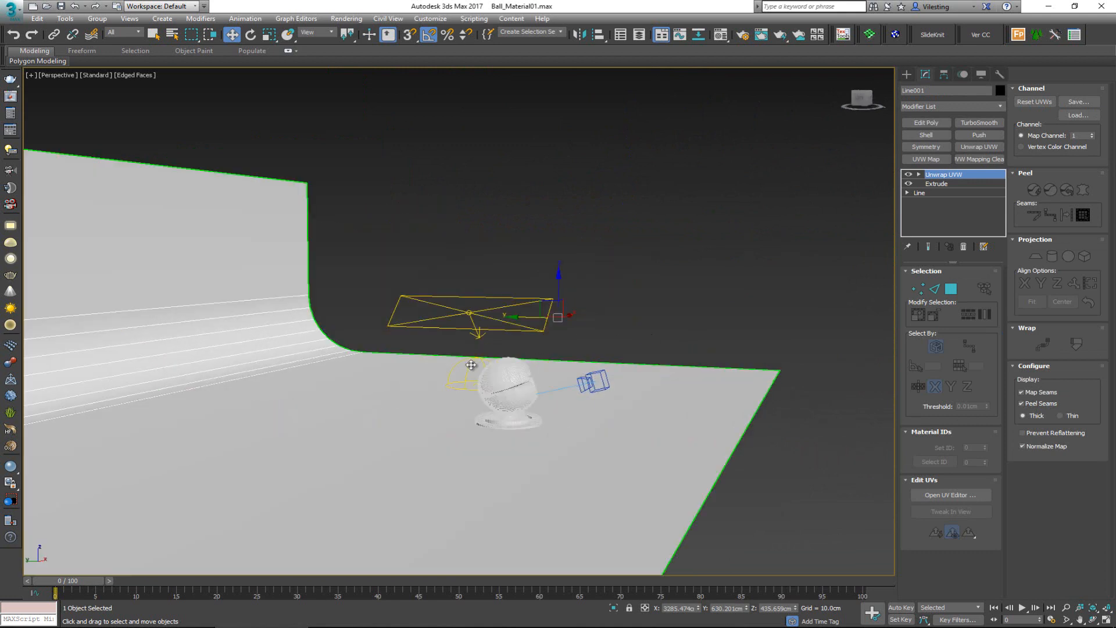
Step: Select the dome light in wireframe display to examine its settings, and return to the shaded edged faces display
{"action": "scroll", "coordinate": [475, 365], "scroll_direction": "up", "scroll_amount": 4}
{"action": "key", "text": "F3"}
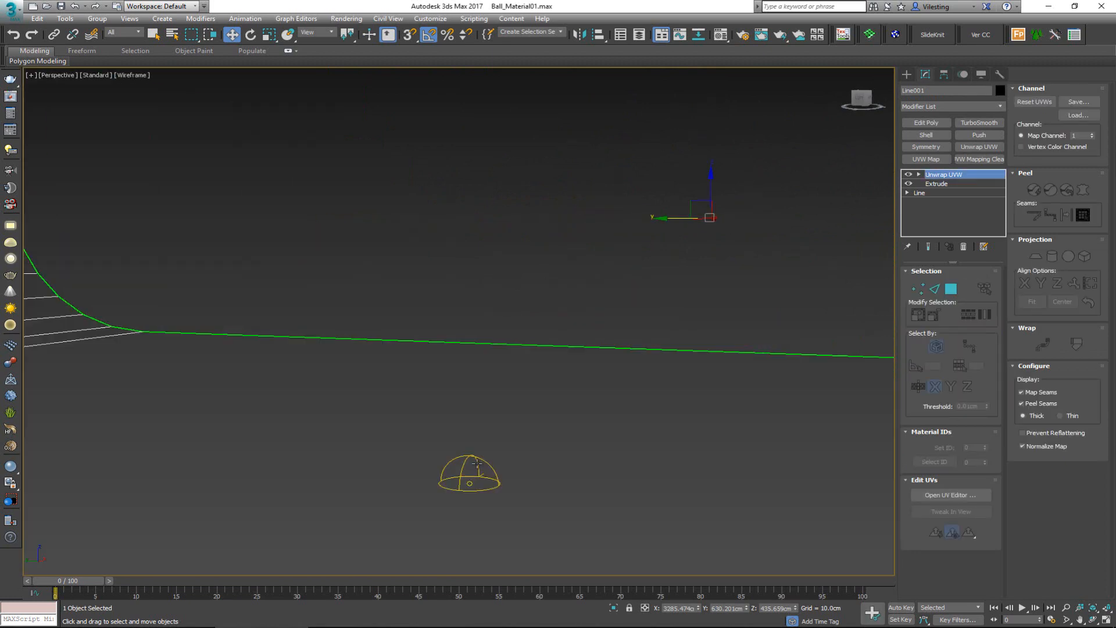
{"action": "left_click", "coordinate": [474, 481]}
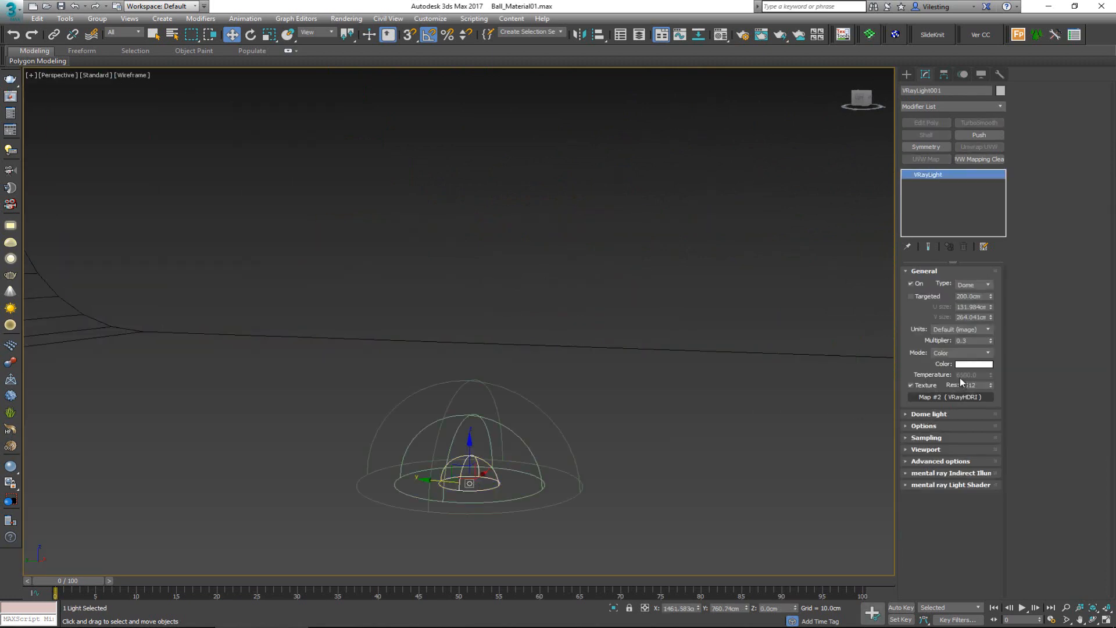
{"action": "key", "text": "F3"}
{"action": "scroll", "coordinate": [607, 395], "scroll_direction": "down", "scroll_amount": 6}
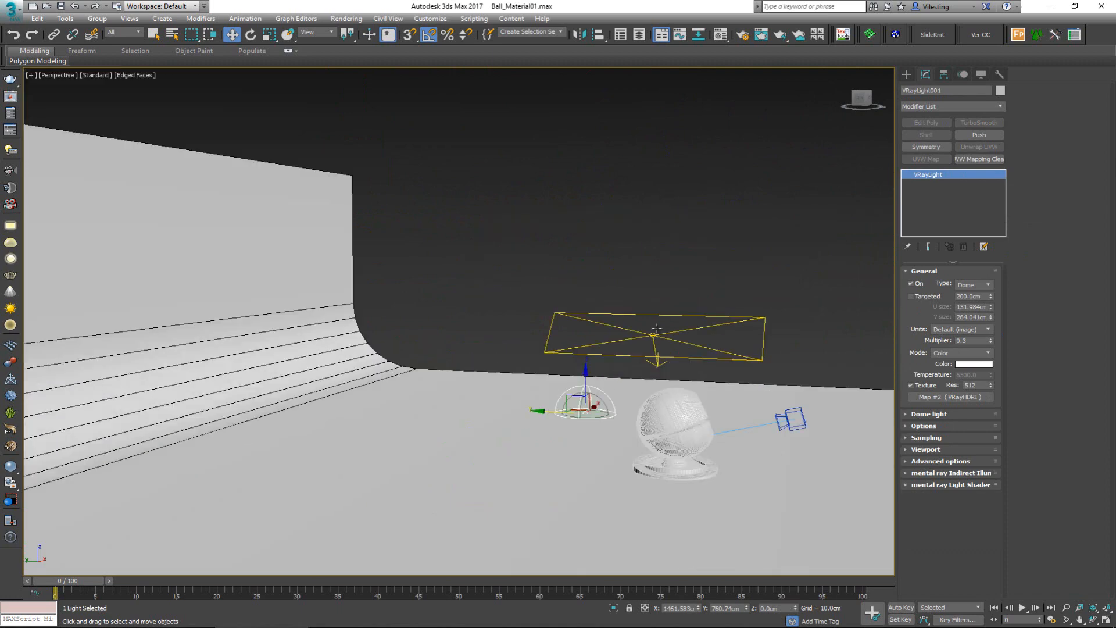
Step: Inspect the rectangular light and the physical camera, and look through VRayCam001 with safe frames shown
{"action": "left_click", "coordinate": [664, 344]}
{"action": "middle_click_drag", "start_coordinate": [664, 344], "coordinate": [680, 359], "text": "alt"}
{"action": "left_click", "coordinate": [732, 314]}
{"action": "left_click", "coordinate": [684, 355]}
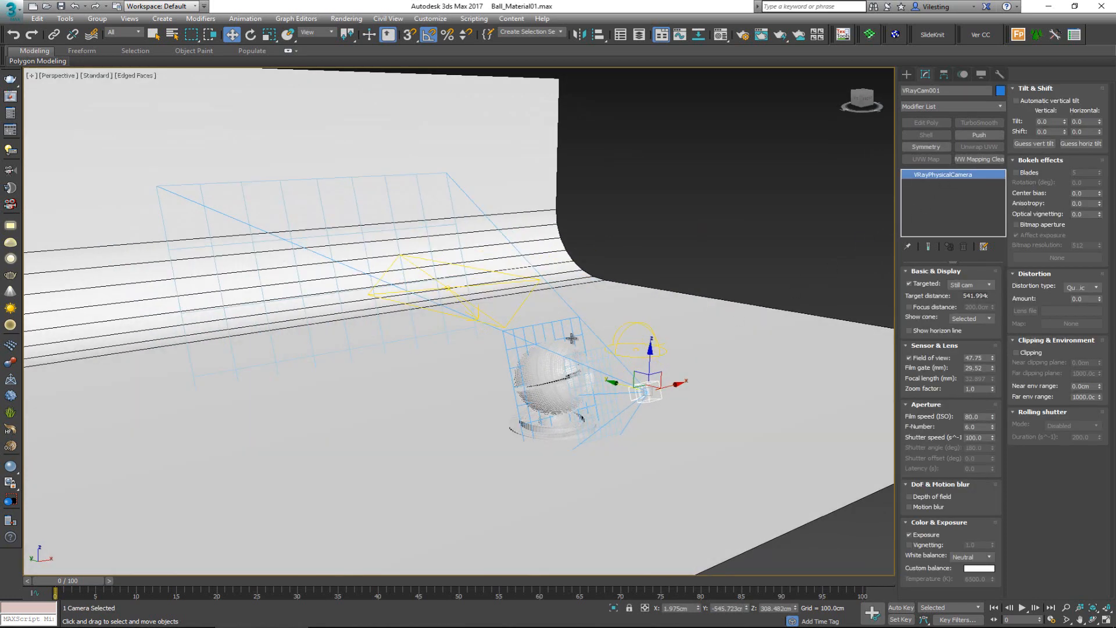
{"action": "key", "text": "c"}
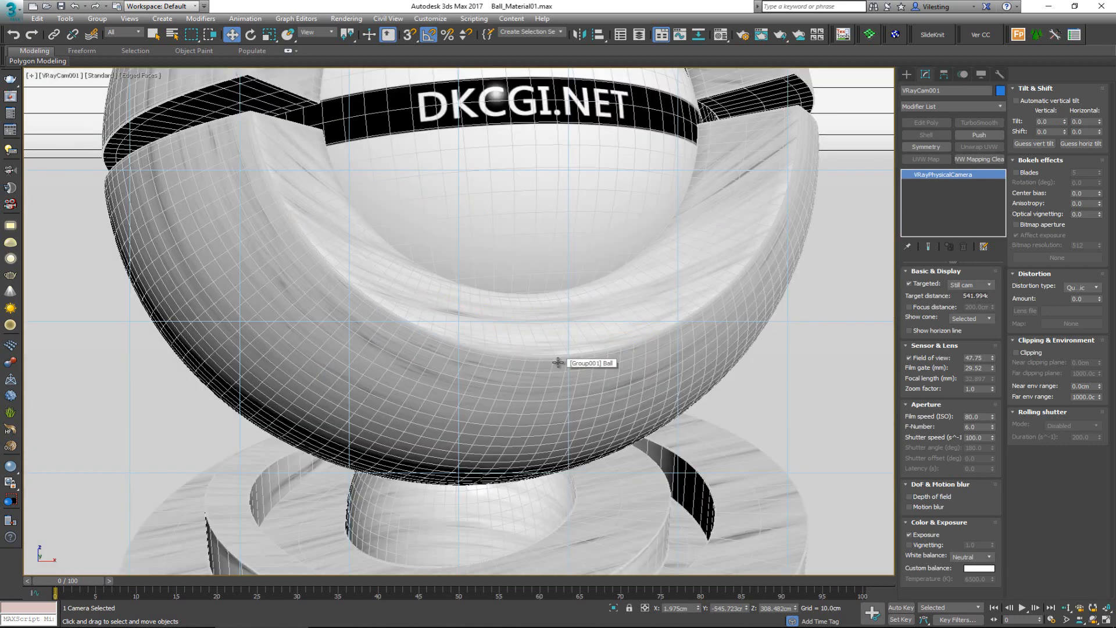
{"action": "key", "text": "shift+f"}
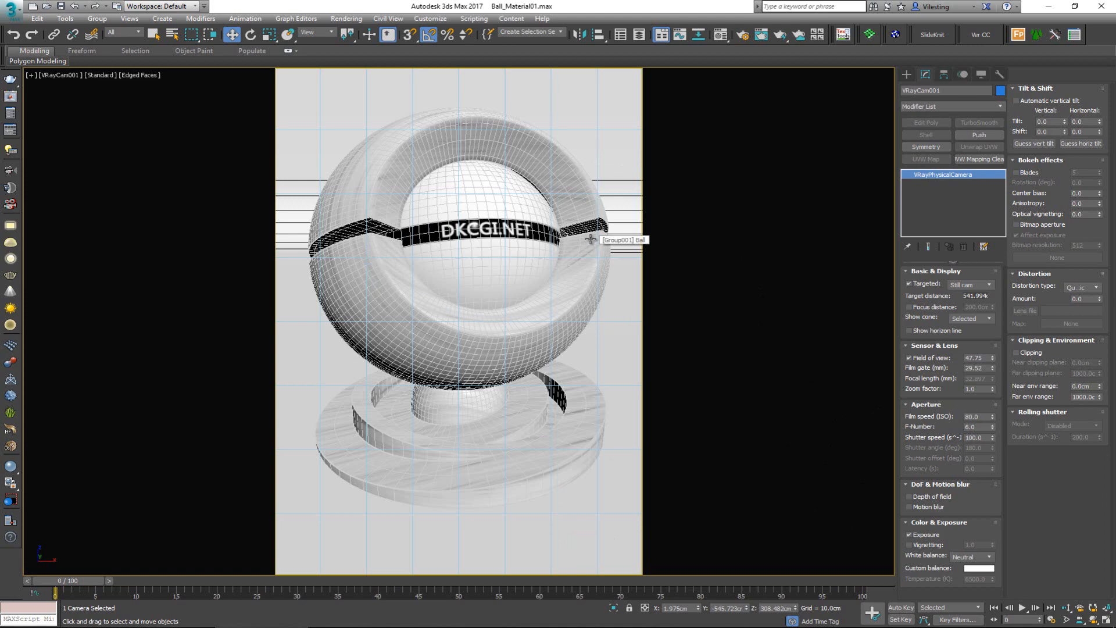
Step: Open the render setup beside the ball and choose V-Ray GPU Next, update 1 as the renderer
{"action": "key", "text": "F10"}
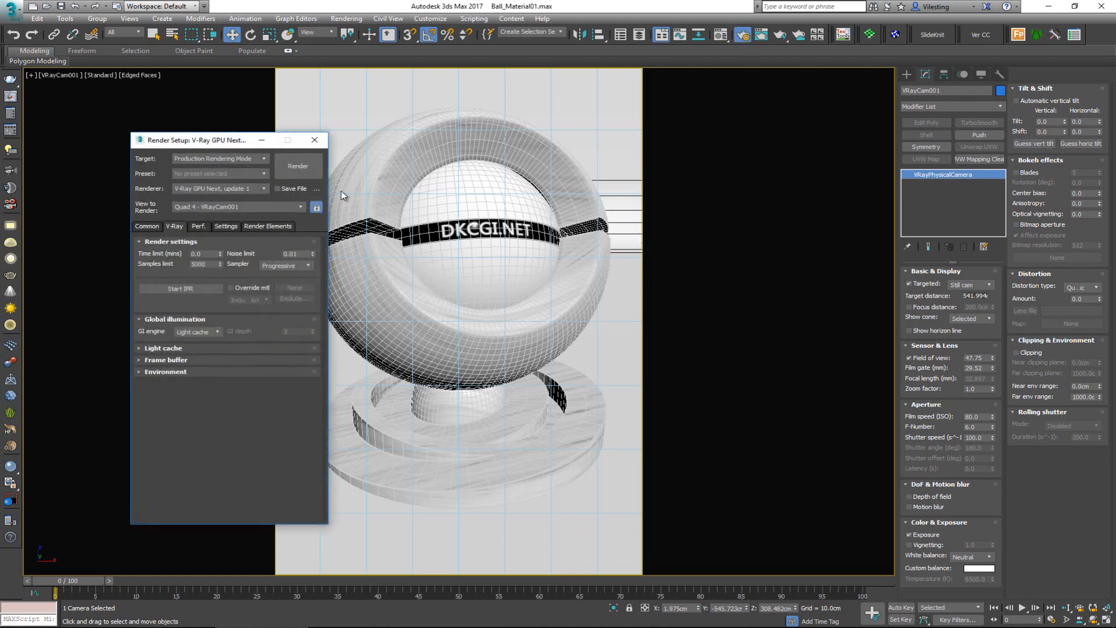
{"action": "left_click_drag", "start_coordinate": [197, 147], "coordinate": [543, 99]}
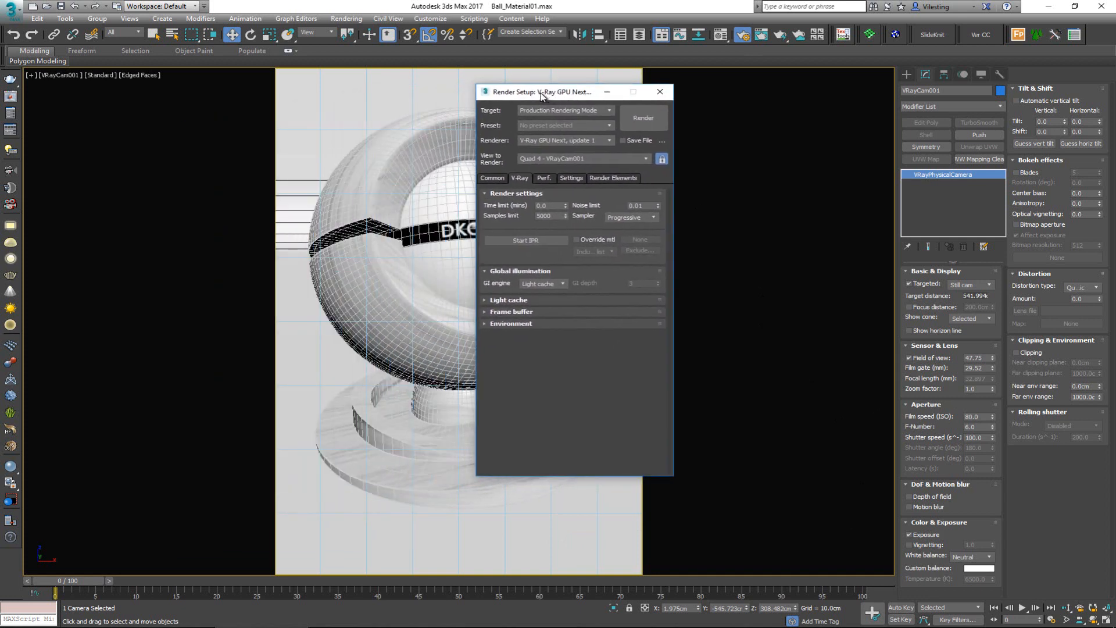
{"action": "left_click", "coordinate": [545, 142]}
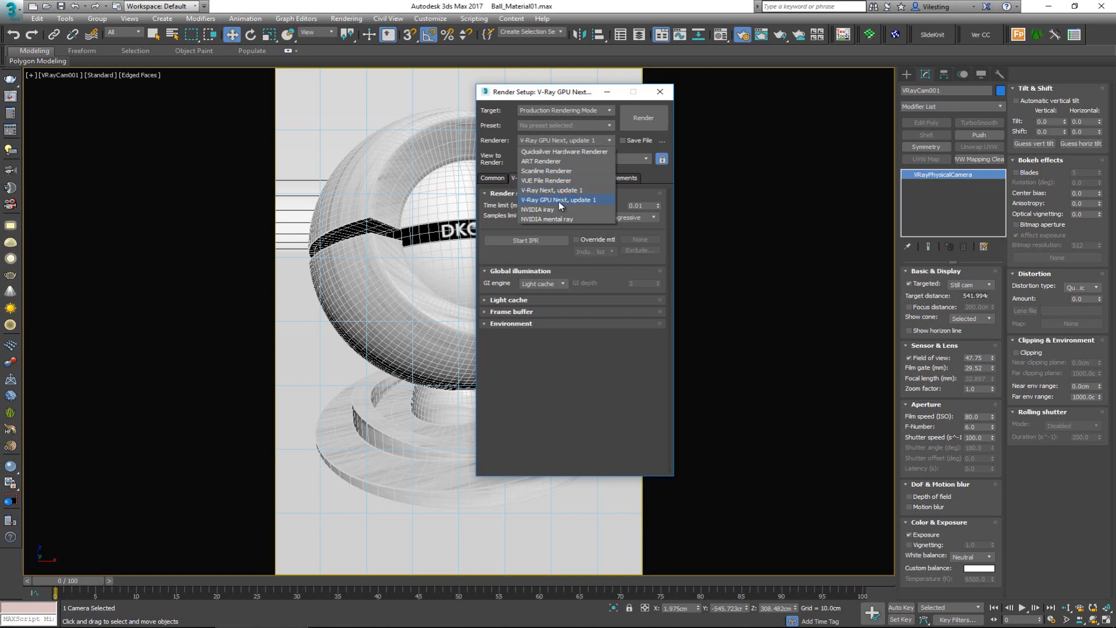
{"action": "left_click", "coordinate": [538, 201]}
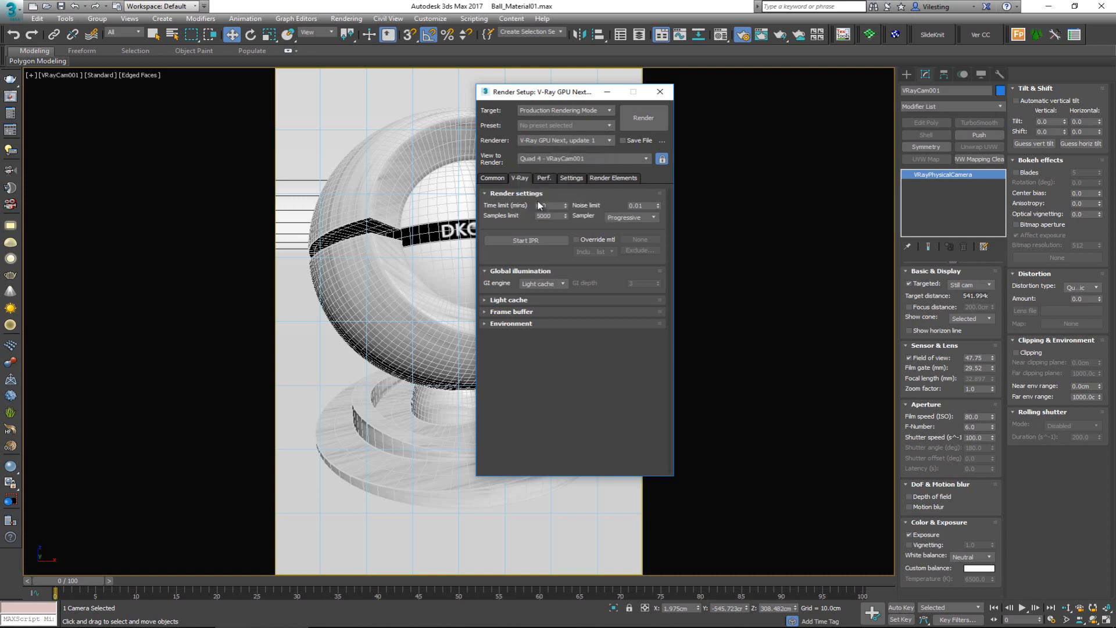
Step: Review the output size, the V-Ray render settings, the global switches and the performance settings
{"action": "left_click", "coordinate": [490, 181]}
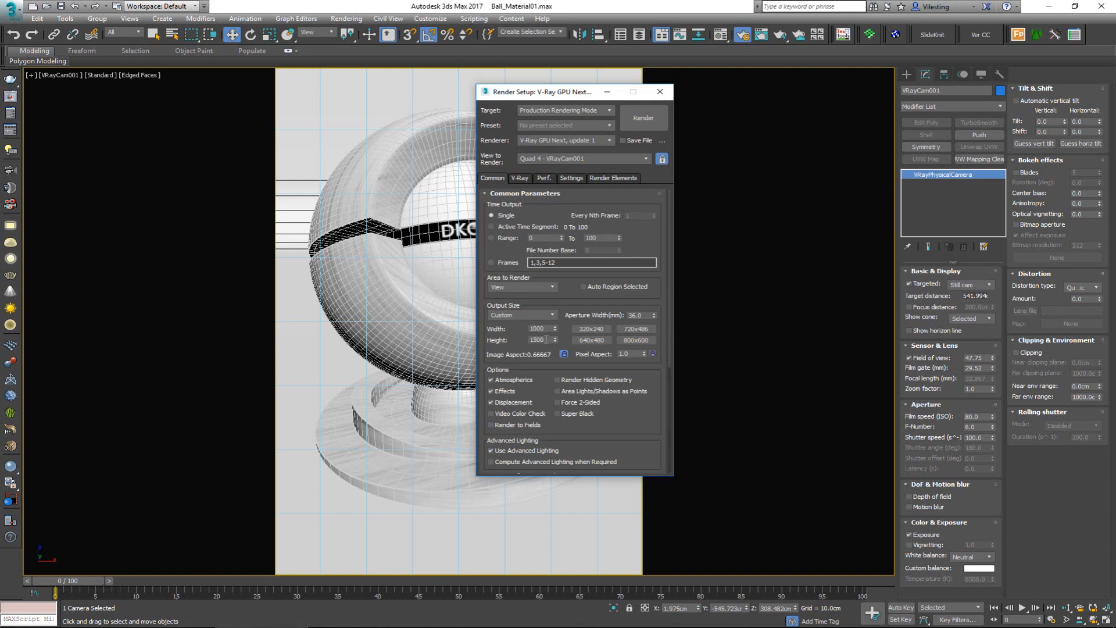
{"action": "left_click", "coordinate": [524, 179]}
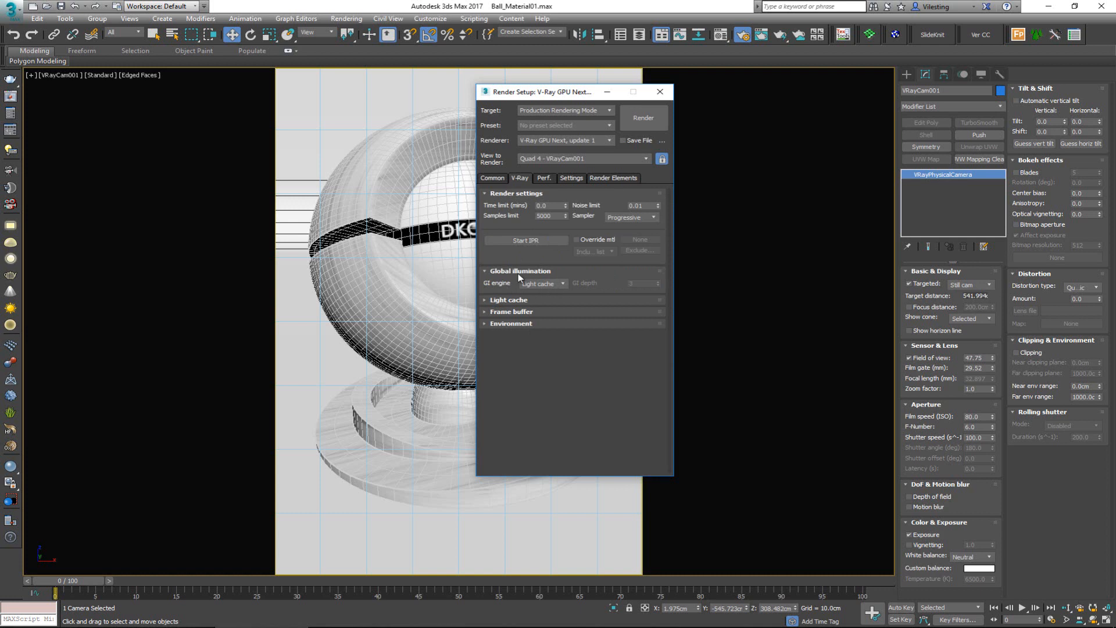
{"action": "left_click", "coordinate": [571, 178]}
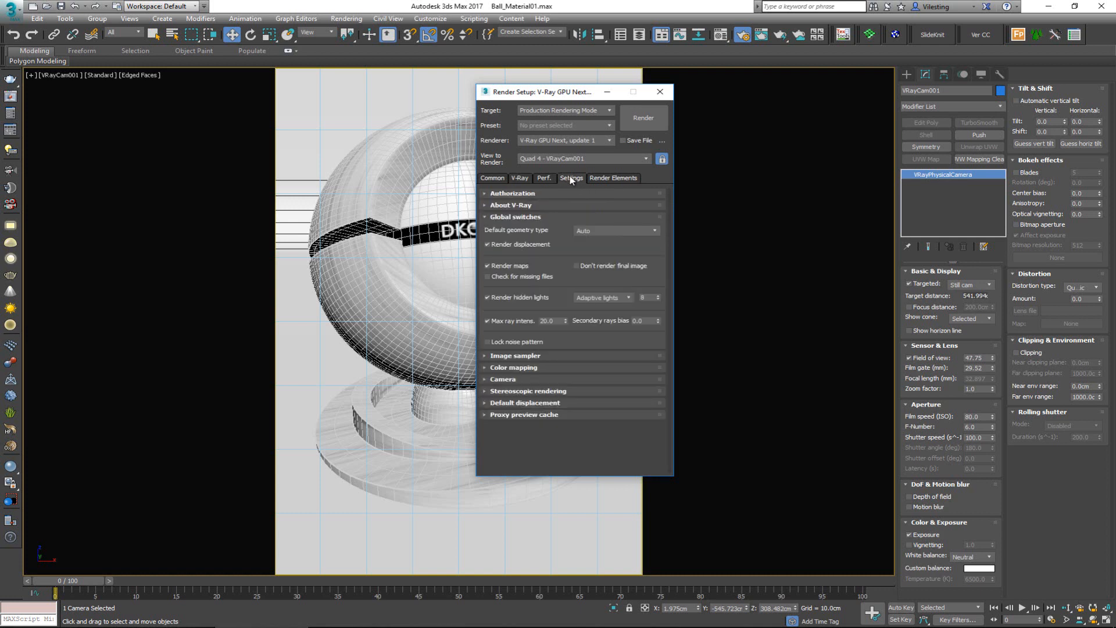
{"action": "left_click", "coordinate": [543, 179]}
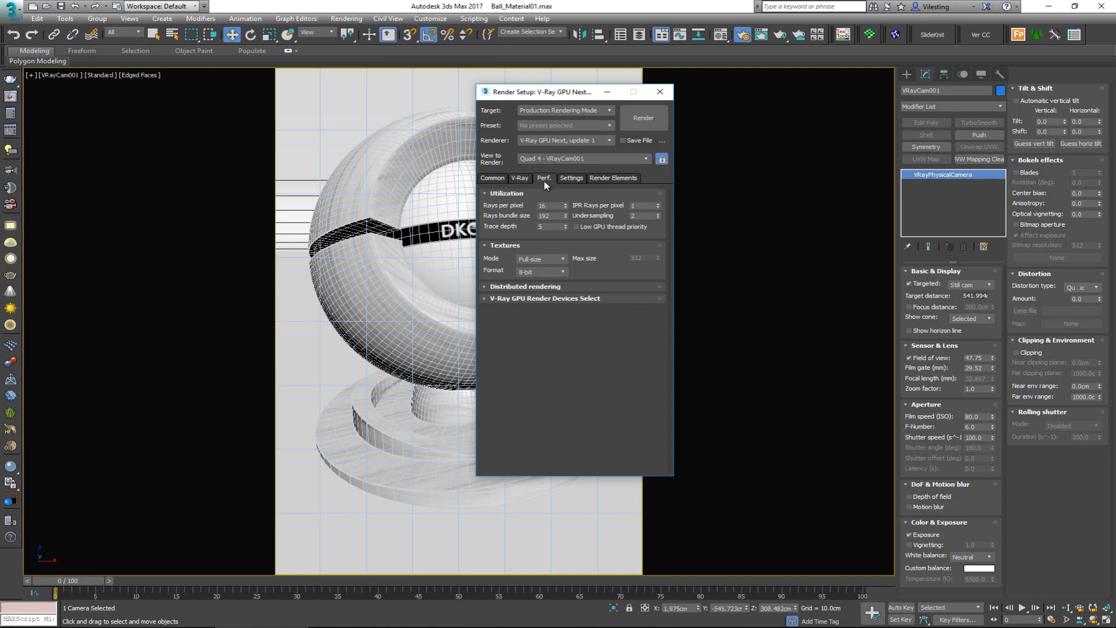
Step: Examine the V-Ray GPU render devices, turning the C++/CPU device on and off again
{"action": "left_click", "coordinate": [553, 298]}
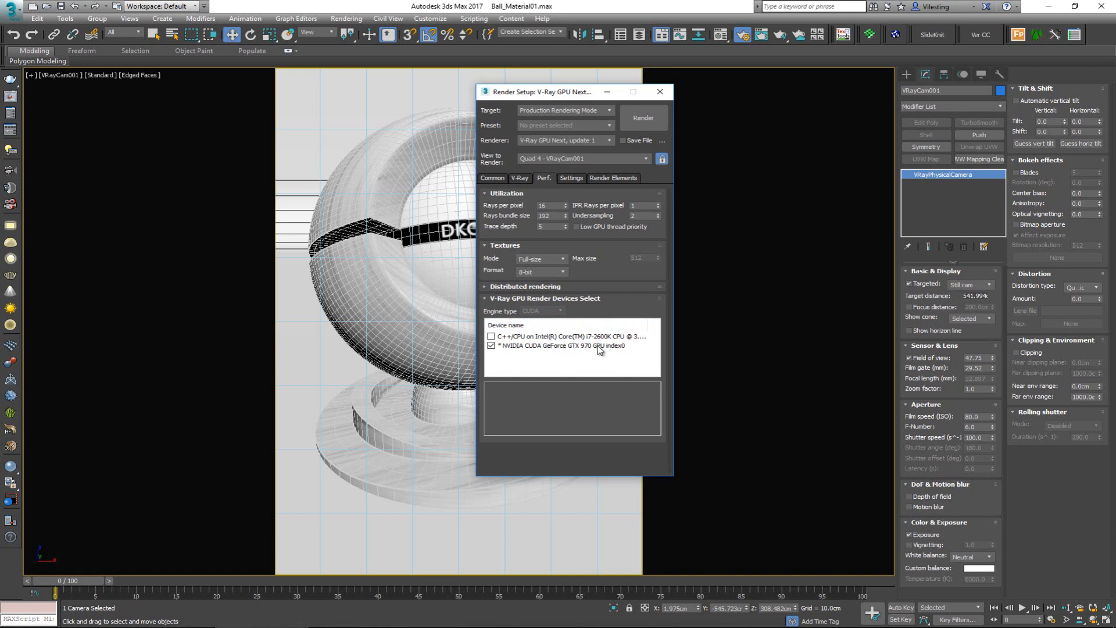
{"action": "left_click", "coordinate": [492, 337]}
{"action": "left_click", "coordinate": [491, 337]}
{"action": "left_click", "coordinate": [507, 299]}
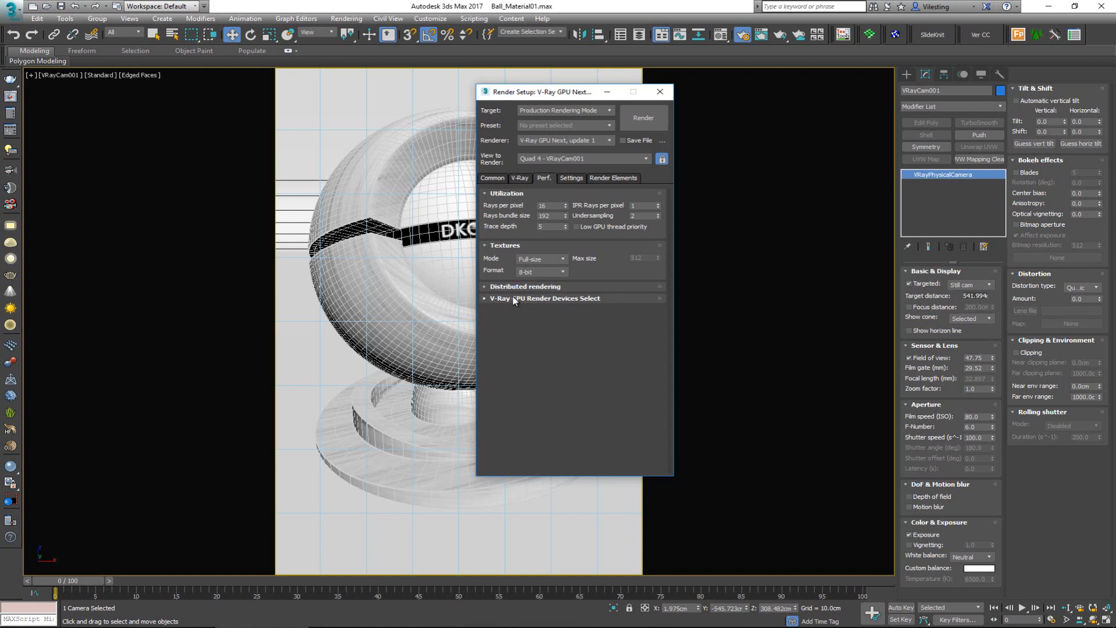
Step: Start a test render of the camera view, stop it during the light cache, and close the render setup
{"action": "left_click", "coordinate": [520, 178]}
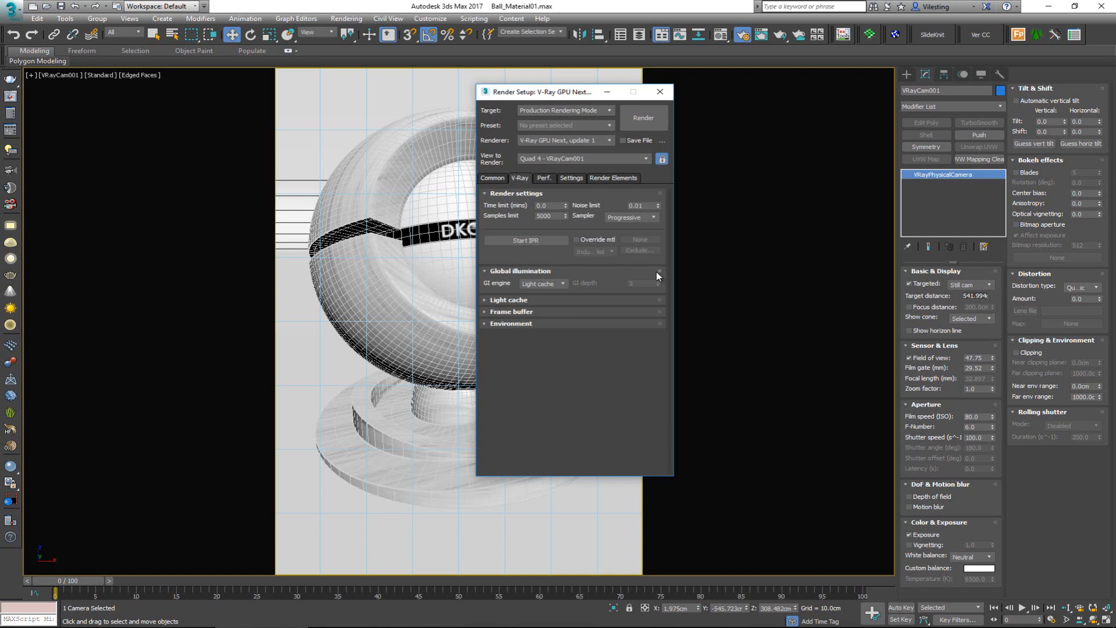
{"action": "left_click", "coordinate": [655, 116]}
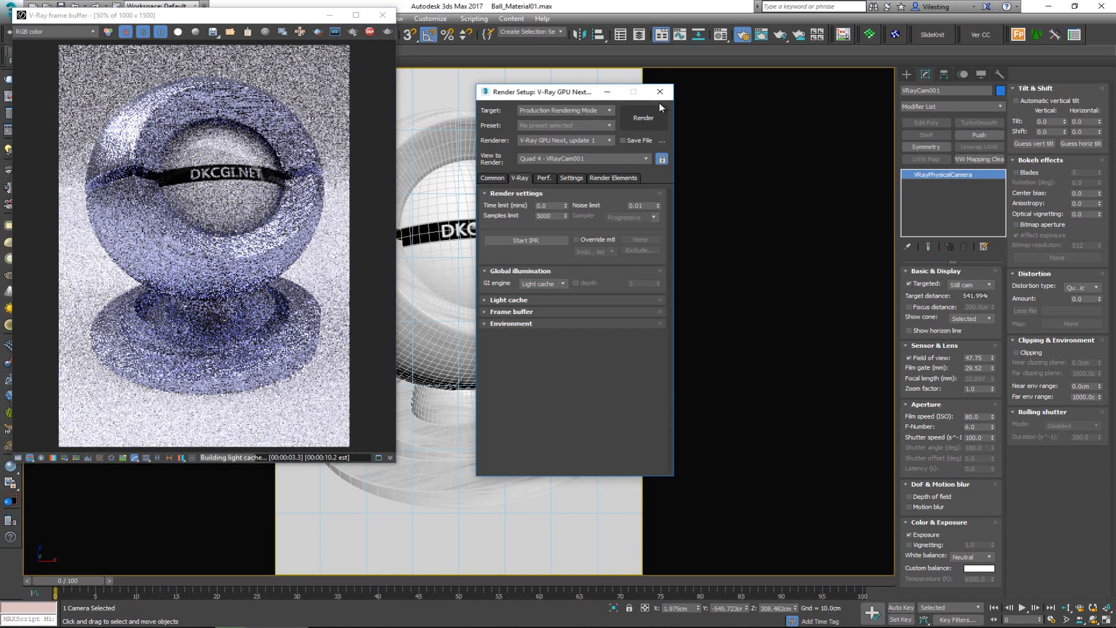
{"action": "left_click", "coordinate": [375, 33]}
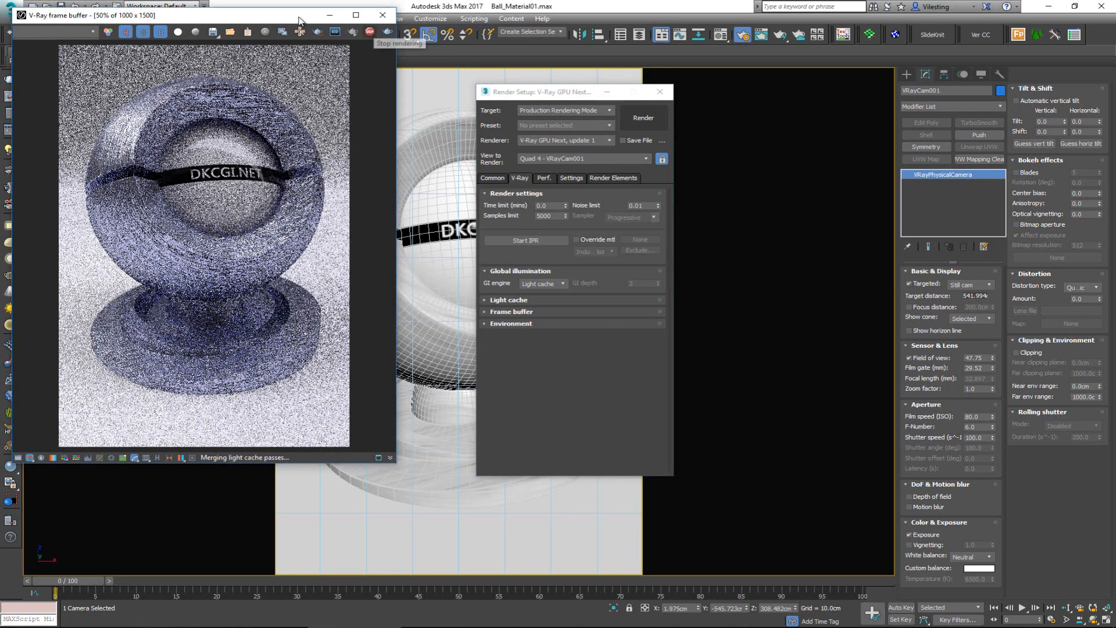
{"action": "left_click_drag", "start_coordinate": [300, 18], "coordinate": [313, 38]}
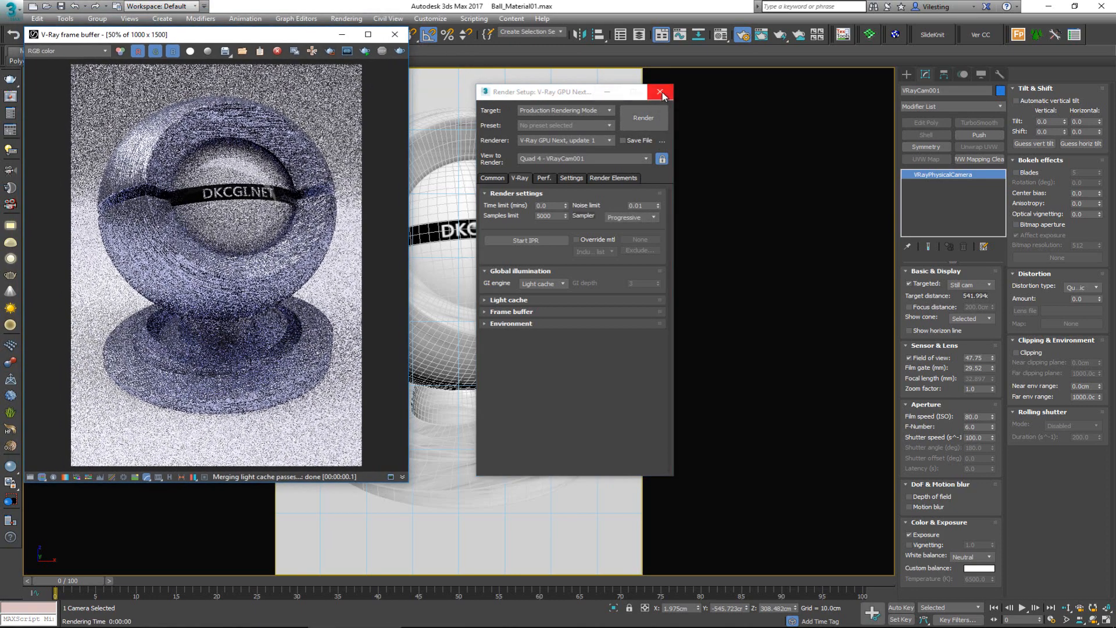
{"action": "left_click", "coordinate": [662, 93]}
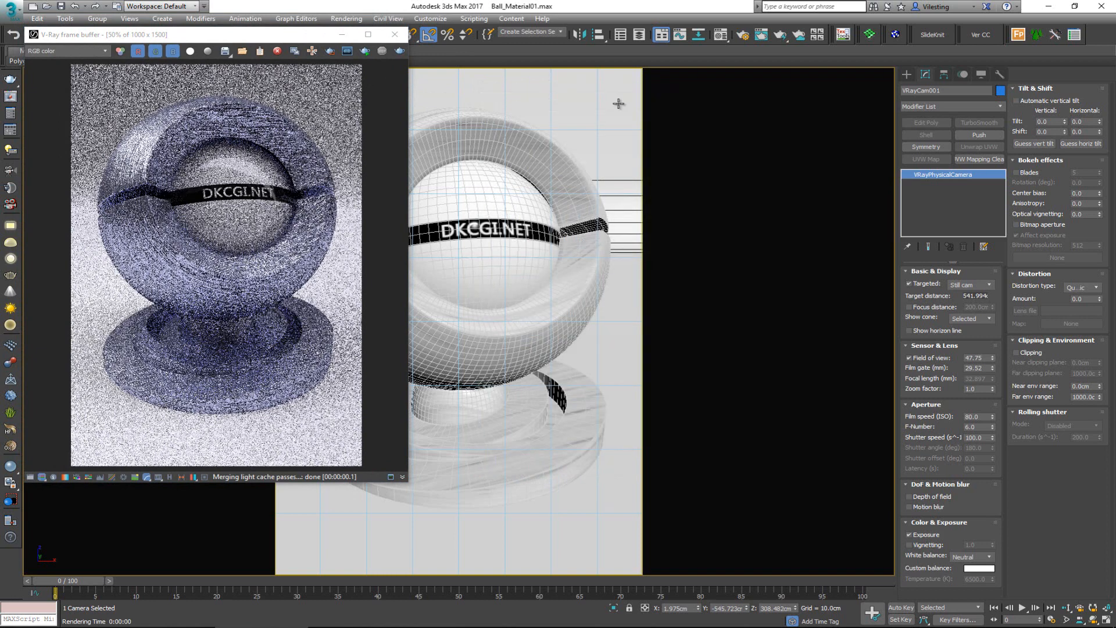
Step: Start interactive rendering, view the image at 100%, and place the frame buffer beside the camera view
{"action": "left_click", "coordinate": [366, 52]}
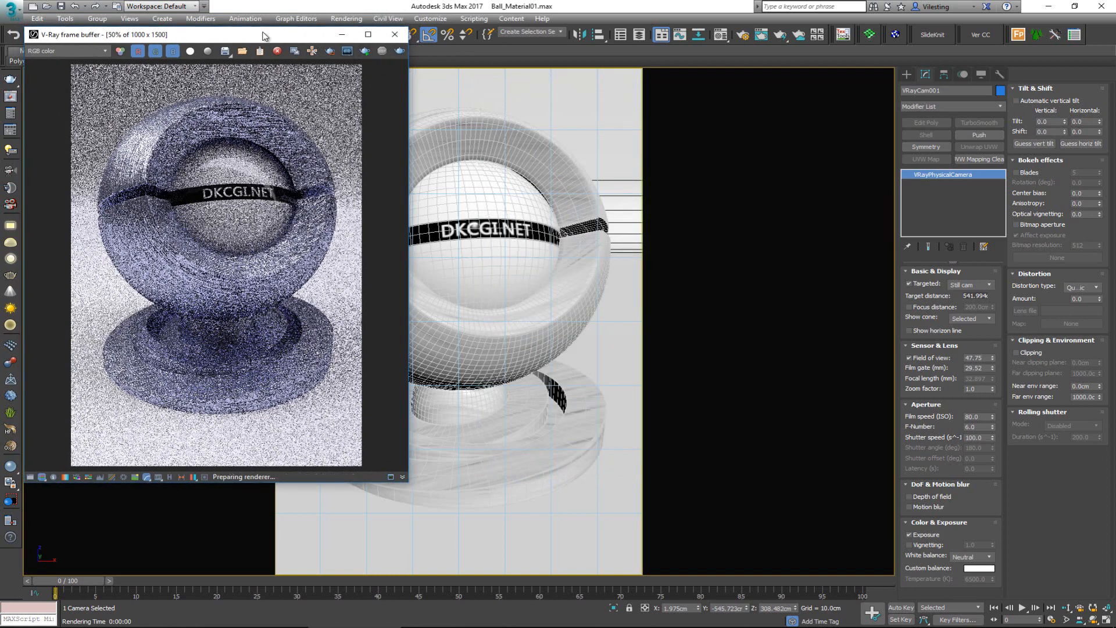
{"action": "left_click_drag", "start_coordinate": [262, 36], "coordinate": [262, 53]}
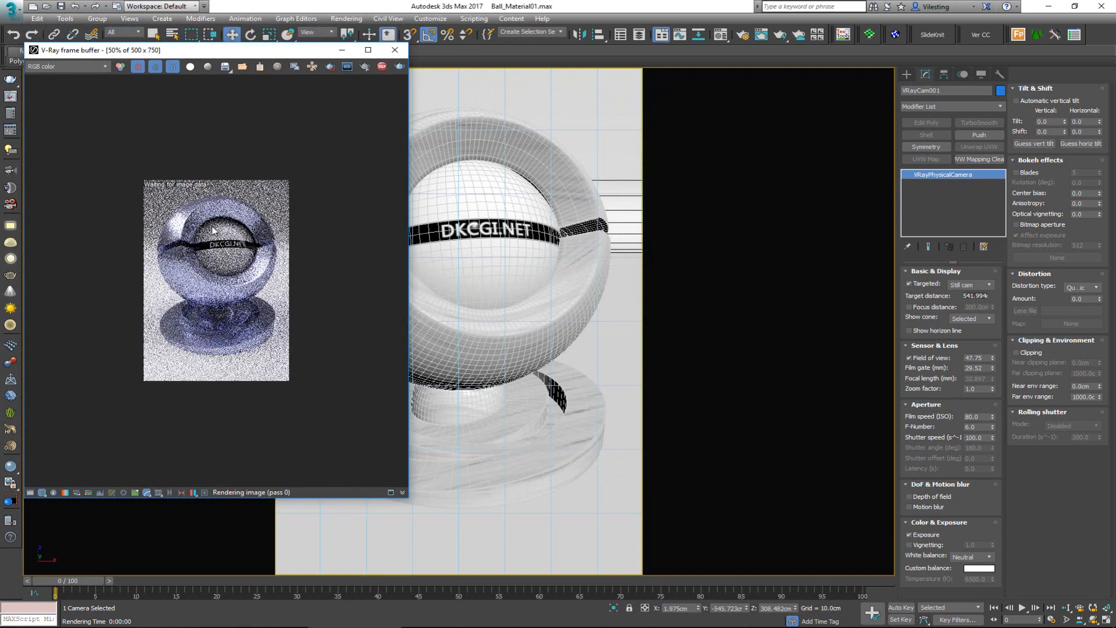
{"action": "double_click", "coordinate": [207, 236]}
{"action": "double_click", "coordinate": [207, 235]}
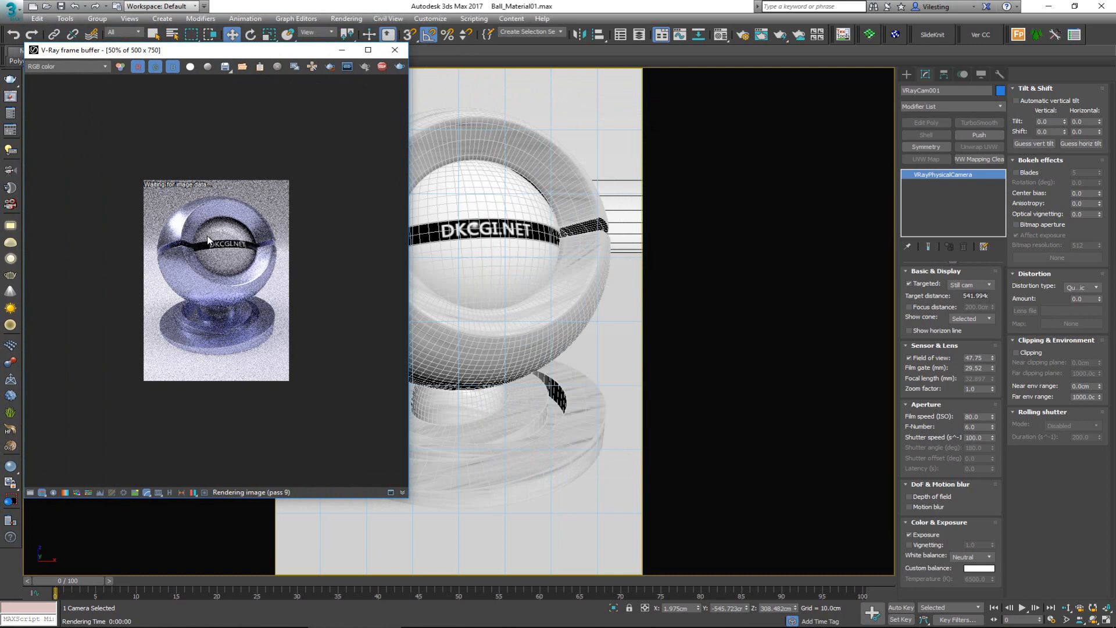
{"action": "double_click", "coordinate": [260, 348]}
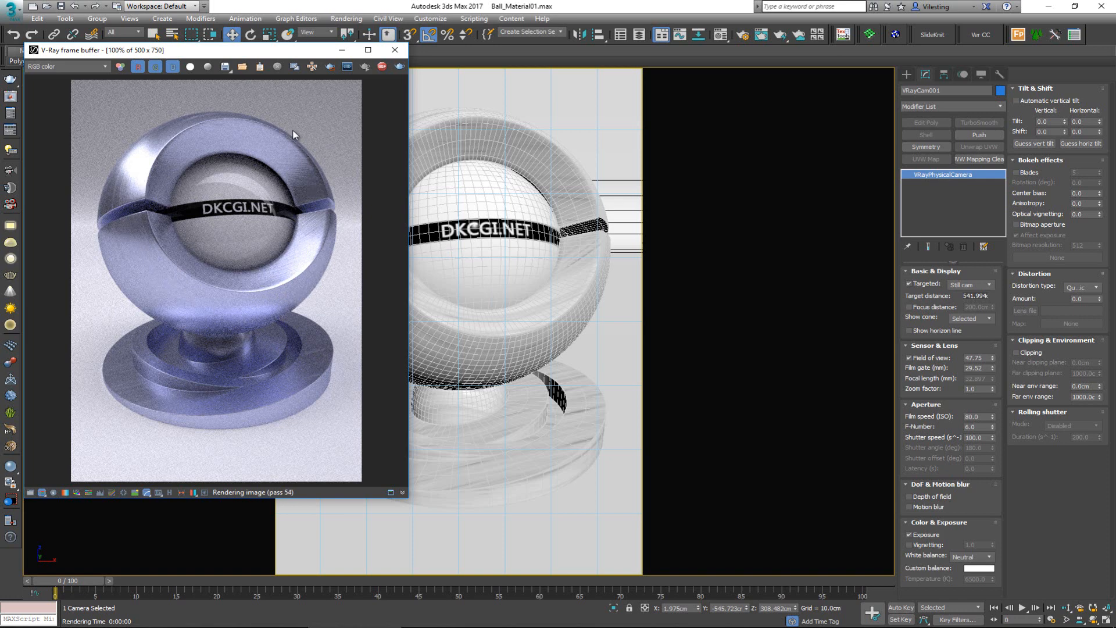
{"action": "left_click_drag", "start_coordinate": [256, 55], "coordinate": [887, 75]}
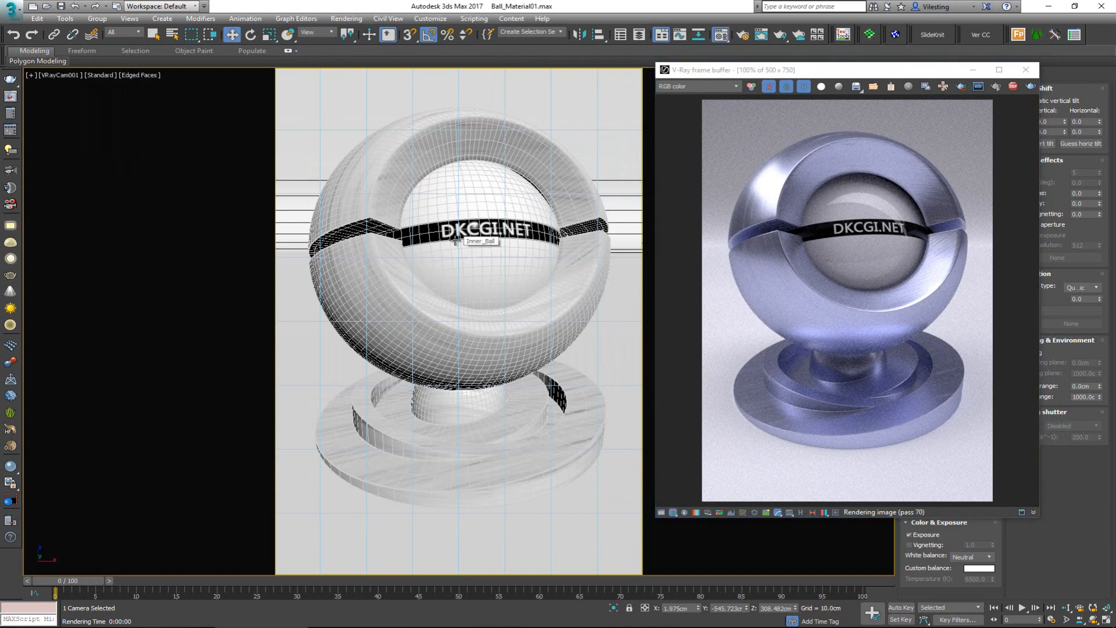
Step: Select the material ball group and change the second sample material, Material #2, to the VRayScannedMtl type
{"action": "key", "text": "m"}
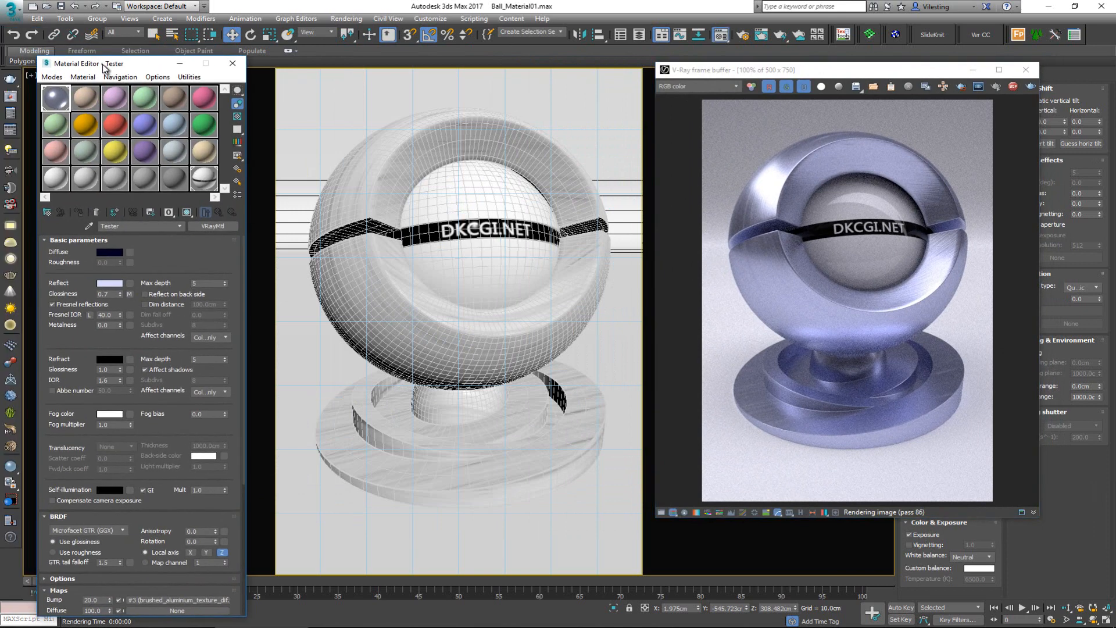
{"action": "left_click_drag", "start_coordinate": [104, 67], "coordinate": [105, 55]}
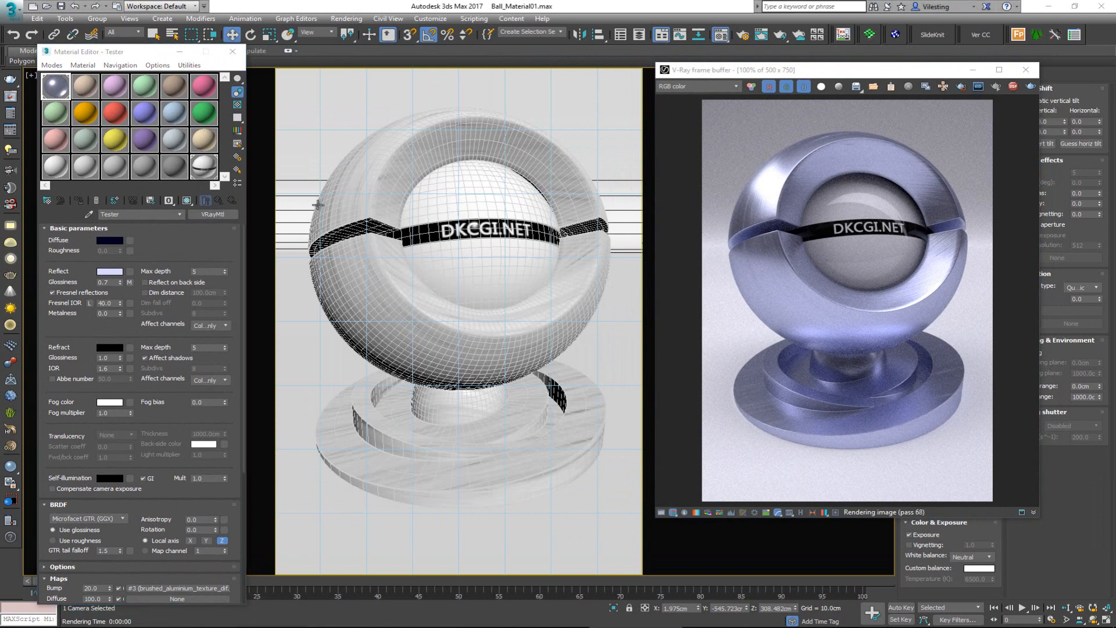
{"action": "left_click", "coordinate": [381, 300]}
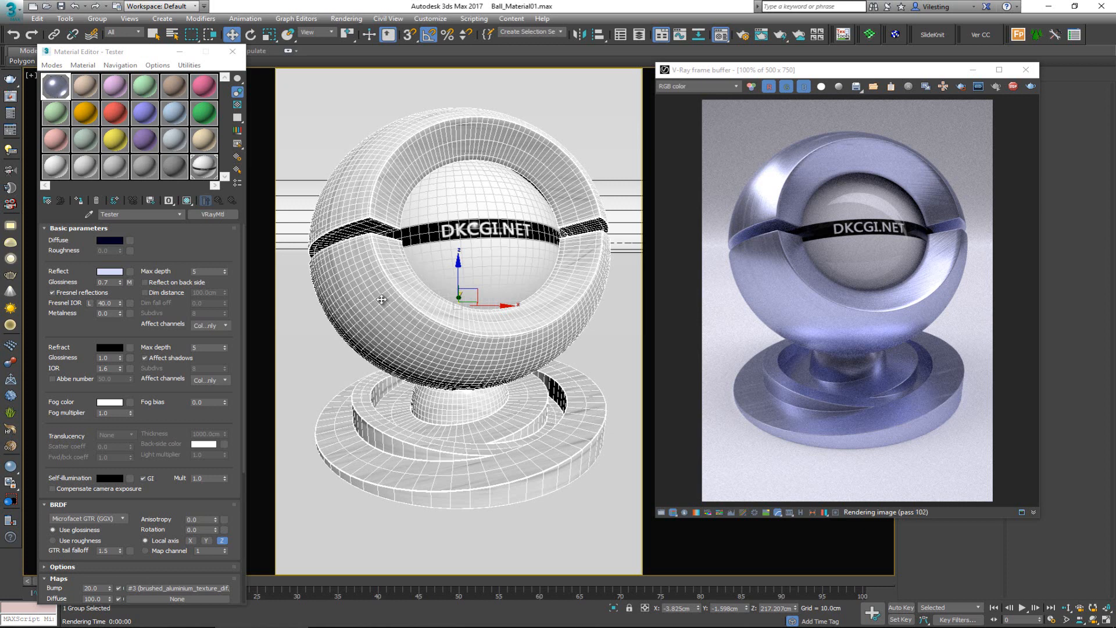
{"action": "left_click", "coordinate": [89, 93]}
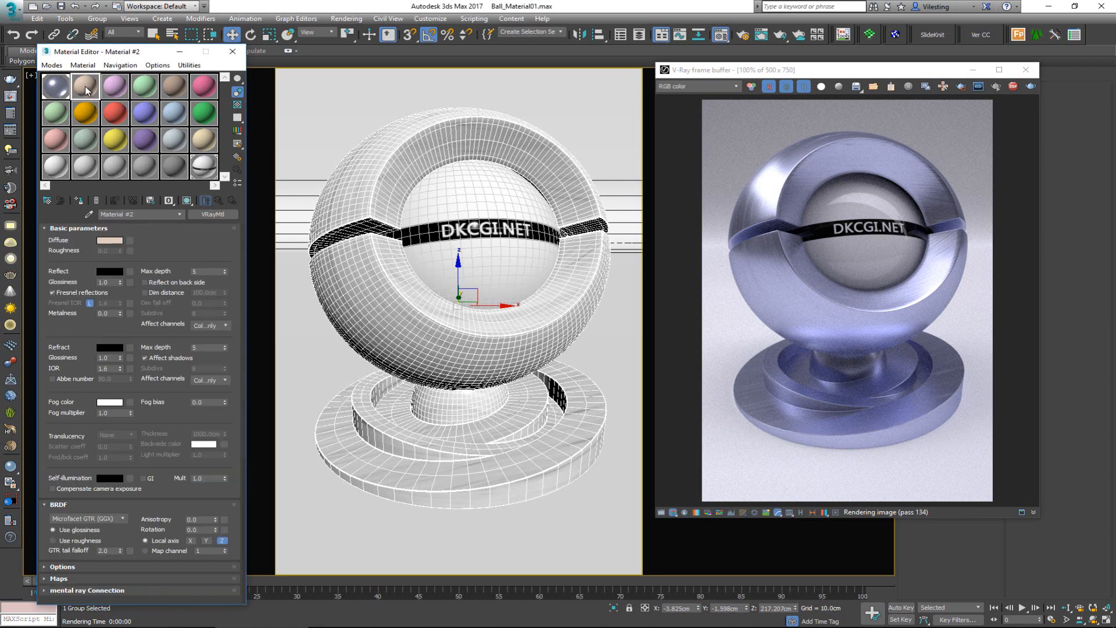
{"action": "left_click", "coordinate": [207, 214]}
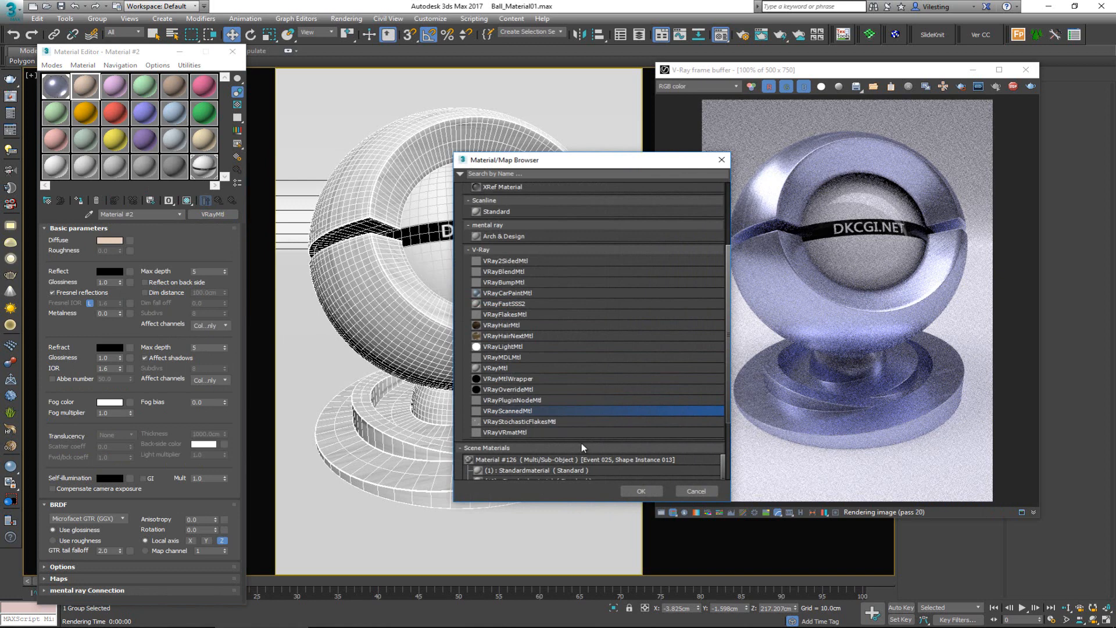
{"action": "left_click", "coordinate": [636, 491]}
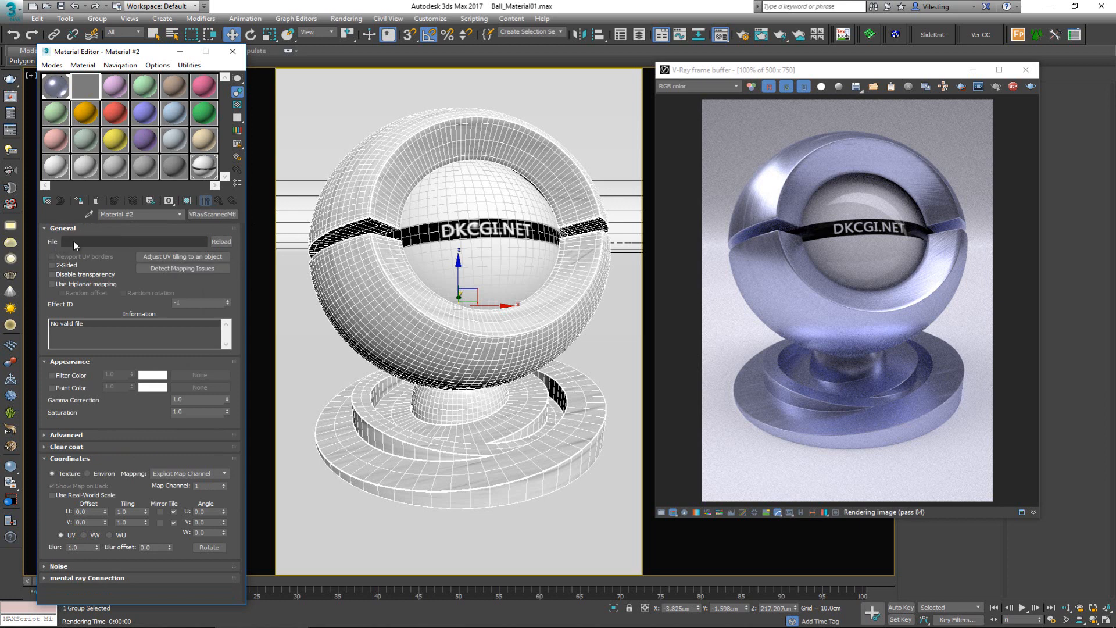
Step: Load the scan file paint_green_n_white_gloss_s.vrscan into Material #2 and stop the interactive rendering
{"action": "left_click", "coordinate": [140, 241]}
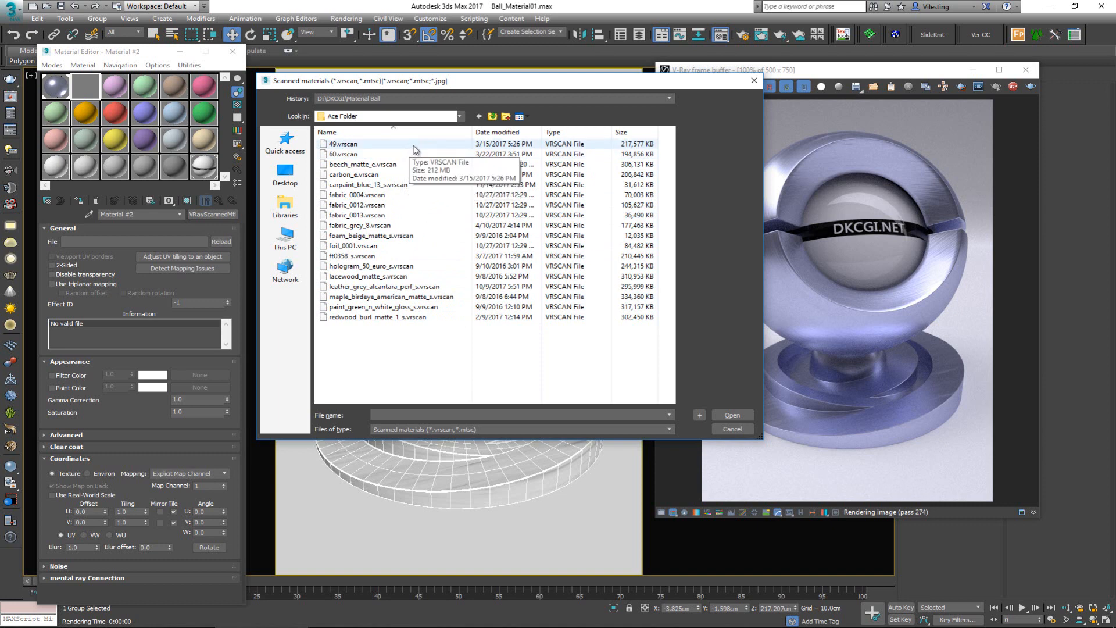
{"action": "left_click", "coordinate": [359, 309]}
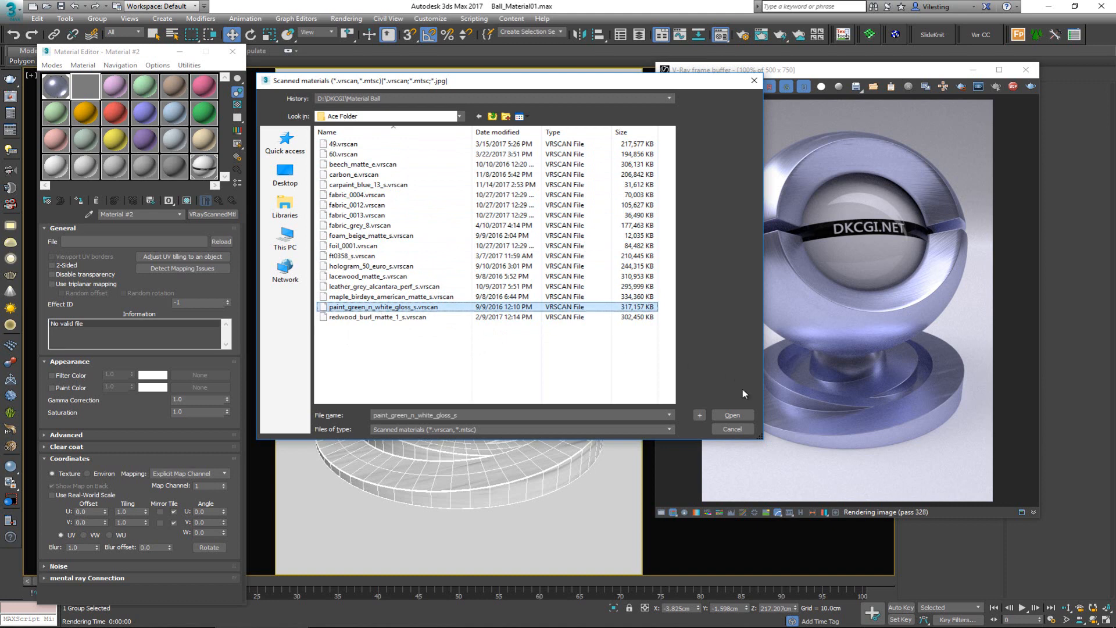
{"action": "left_click", "coordinate": [733, 415]}
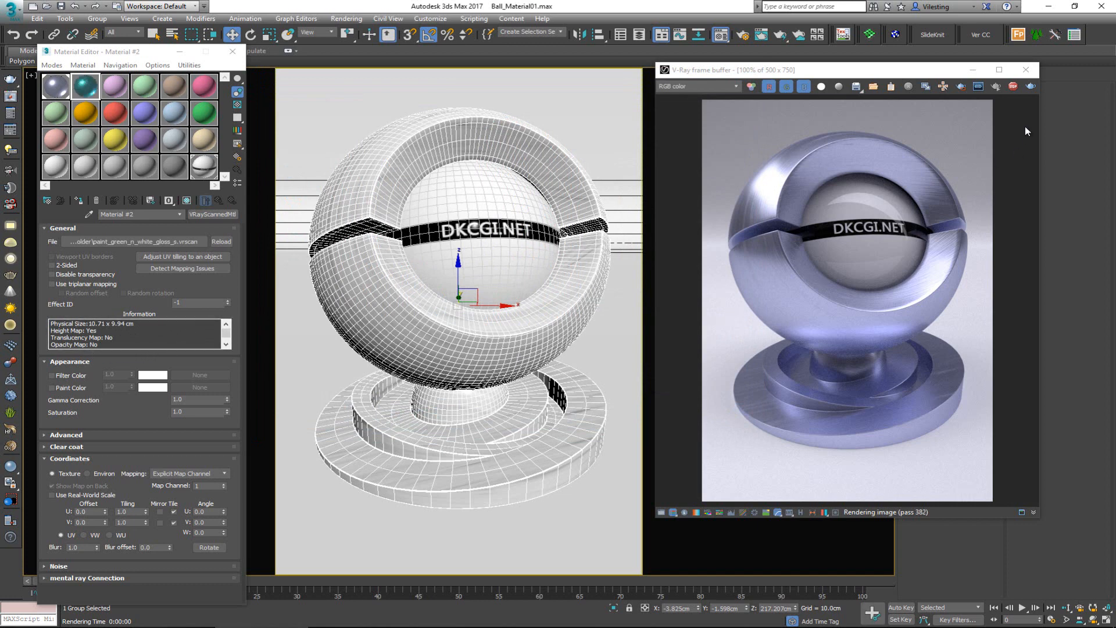
{"action": "left_click", "coordinate": [1013, 87]}
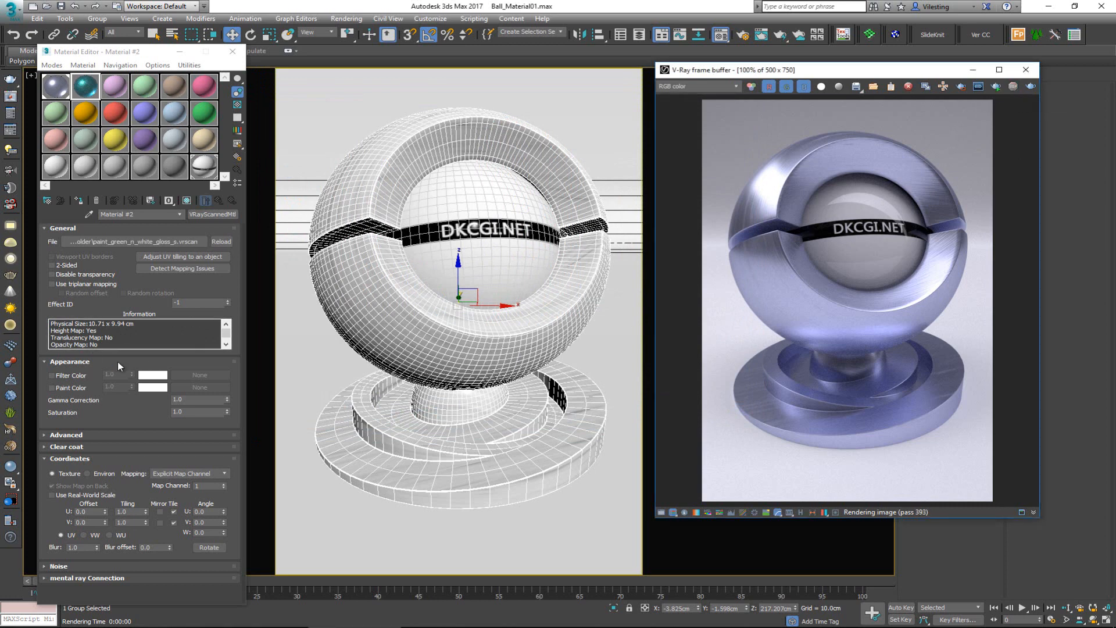
Step: Check the scan's physical size in the material information, and measure the material ball group's dimensions with the Measure utility
{"action": "left_click", "coordinate": [149, 340]}
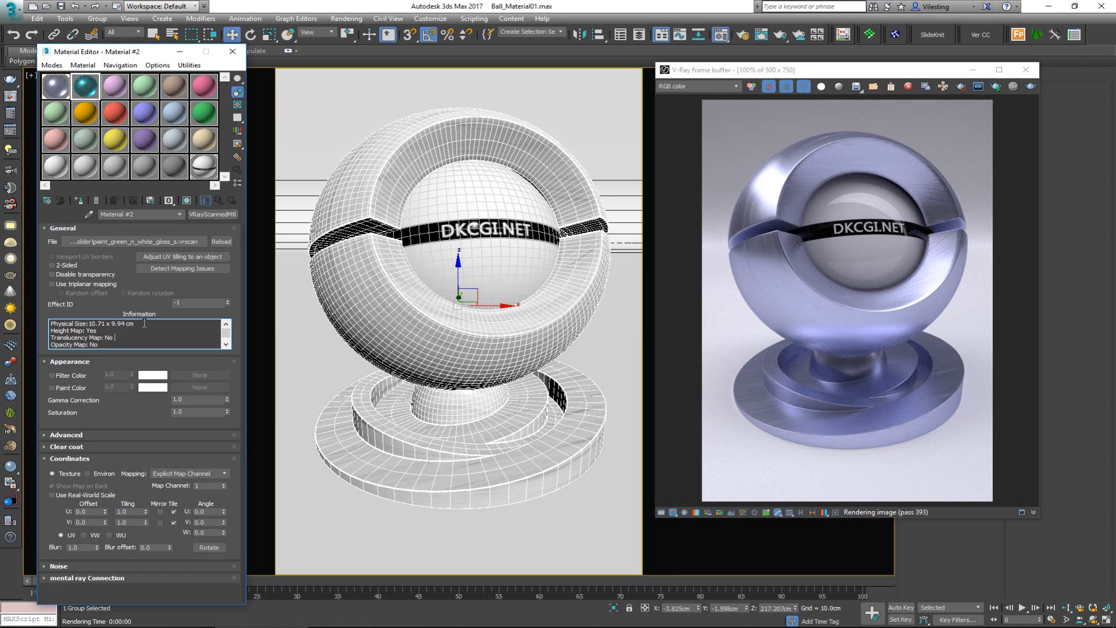
{"action": "left_click_drag", "start_coordinate": [144, 323], "coordinate": [90, 324]}
{"action": "left_click", "coordinate": [109, 303]}
{"action": "left_click_drag", "start_coordinate": [777, 71], "coordinate": [0, 113]}
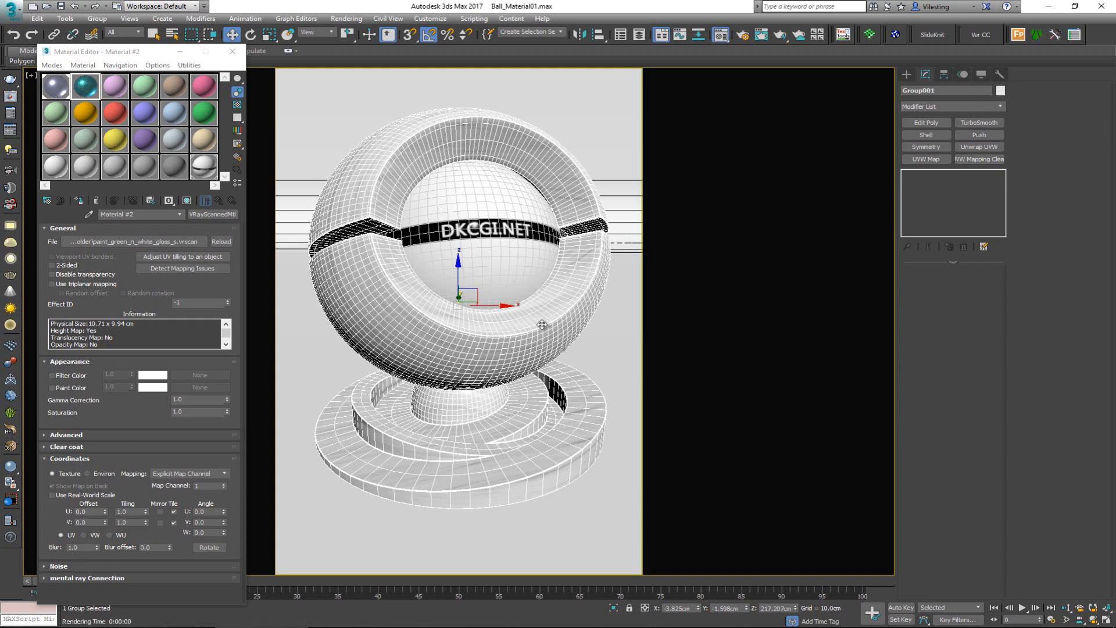
{"action": "left_click", "coordinate": [1000, 73]}
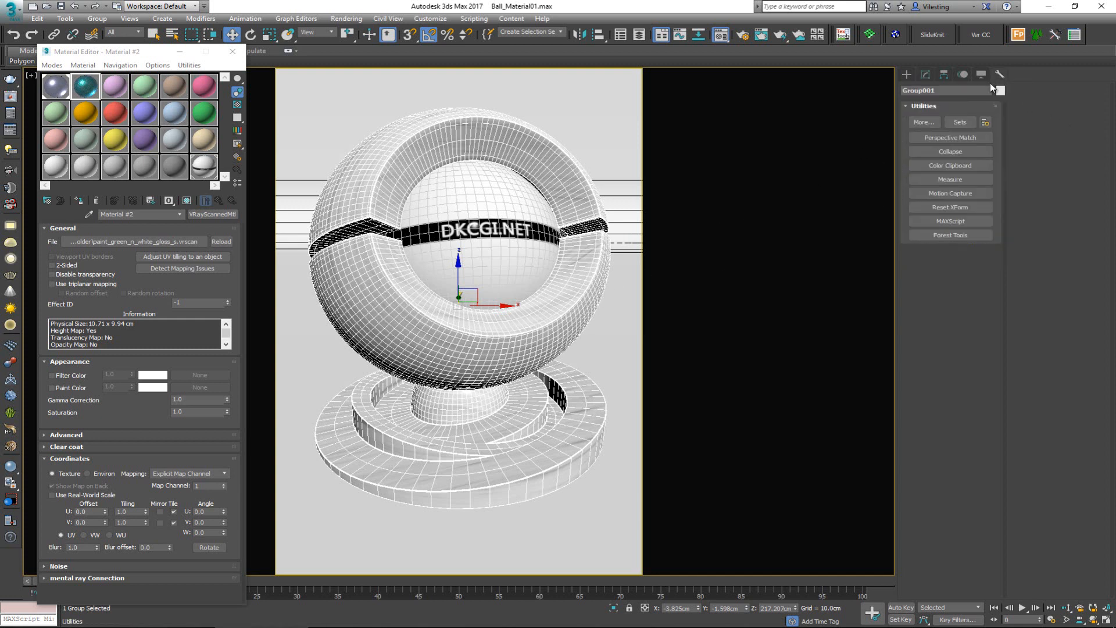
{"action": "left_click", "coordinate": [951, 179]}
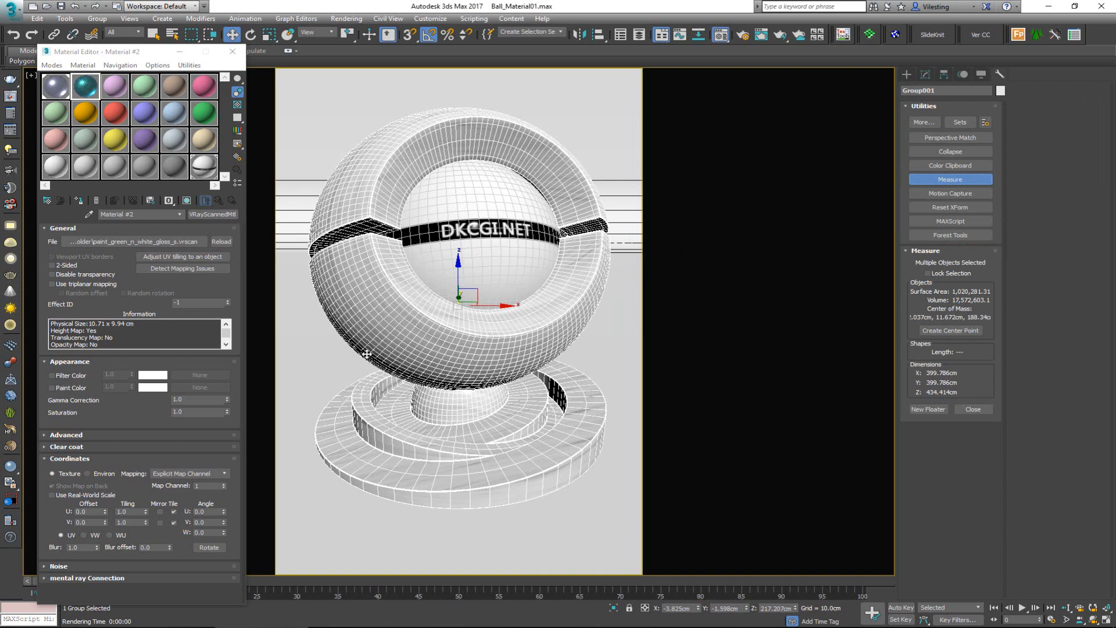
{"action": "left_click", "coordinate": [355, 627]}
{"action": "left_click_drag", "start_coordinate": [604, 64], "coordinate": [877, 73]}
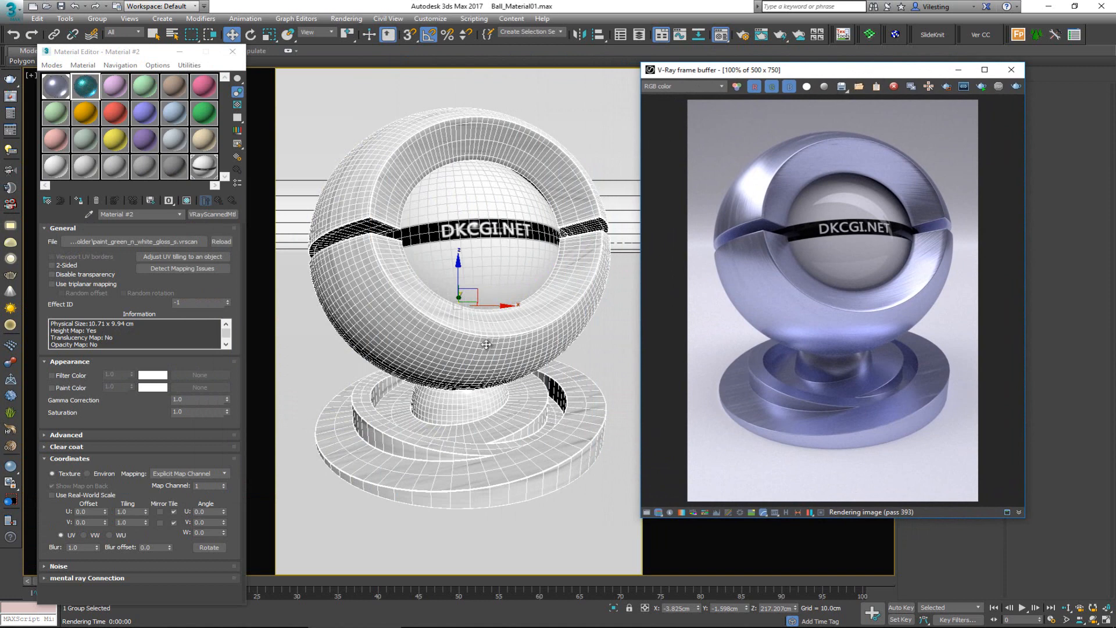
Step: Assign the green paint Material #2 to the selected ball group and start interactive rendering
{"action": "left_click", "coordinate": [89, 92]}
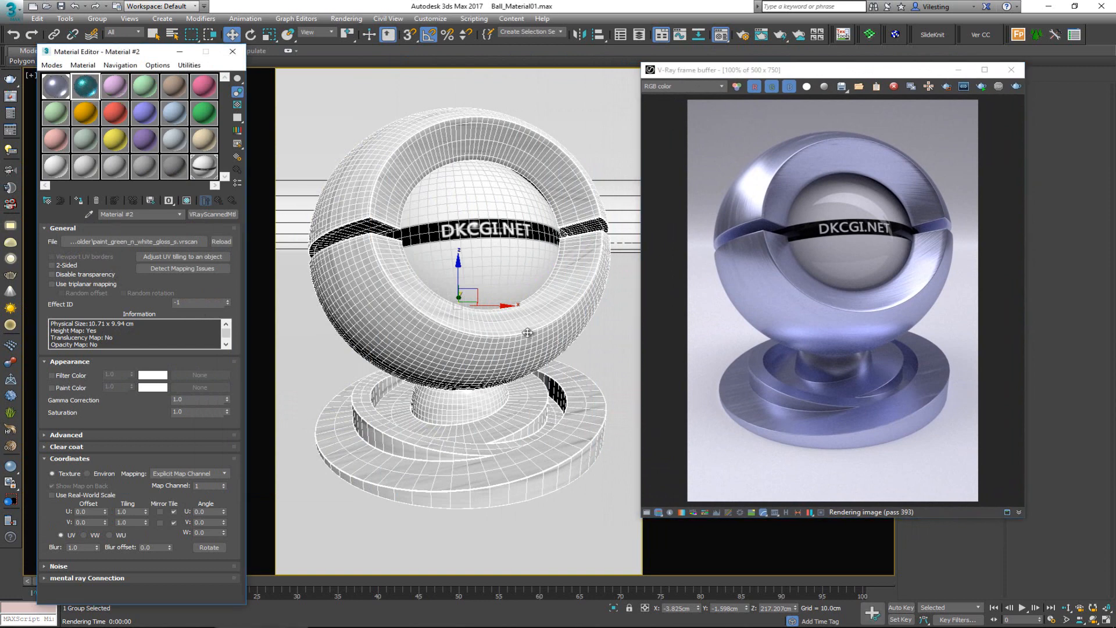
{"action": "left_click", "coordinate": [80, 200]}
{"action": "left_click", "coordinate": [982, 86]}
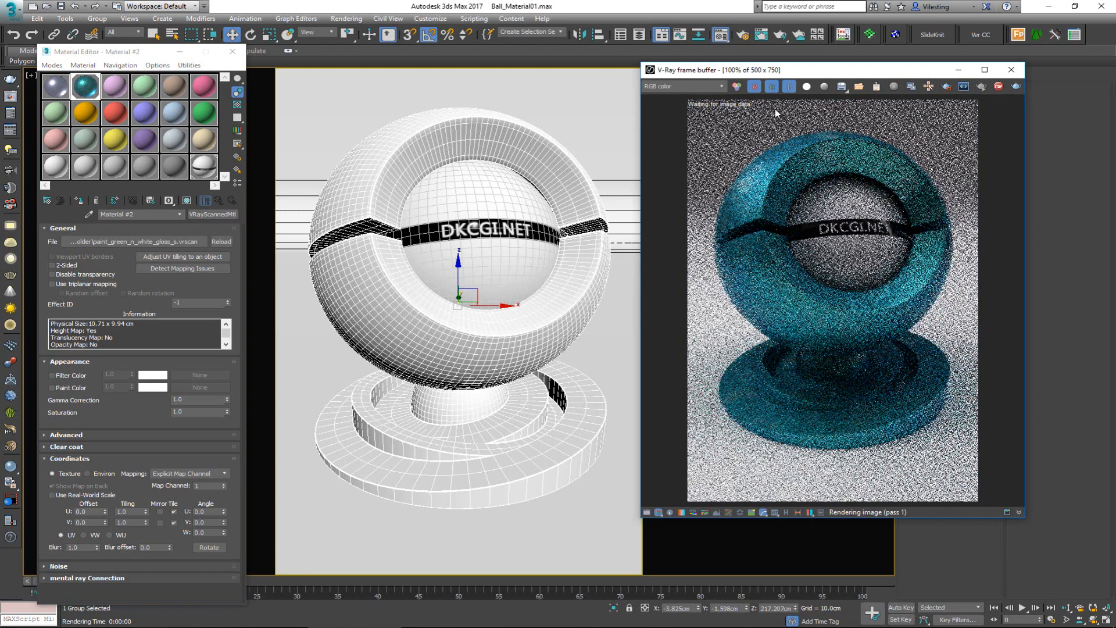
Step: Make the render refinement follow the mouse and enlarge the frame buffer until the image measures 672 x 1008
{"action": "left_click", "coordinate": [929, 87]}
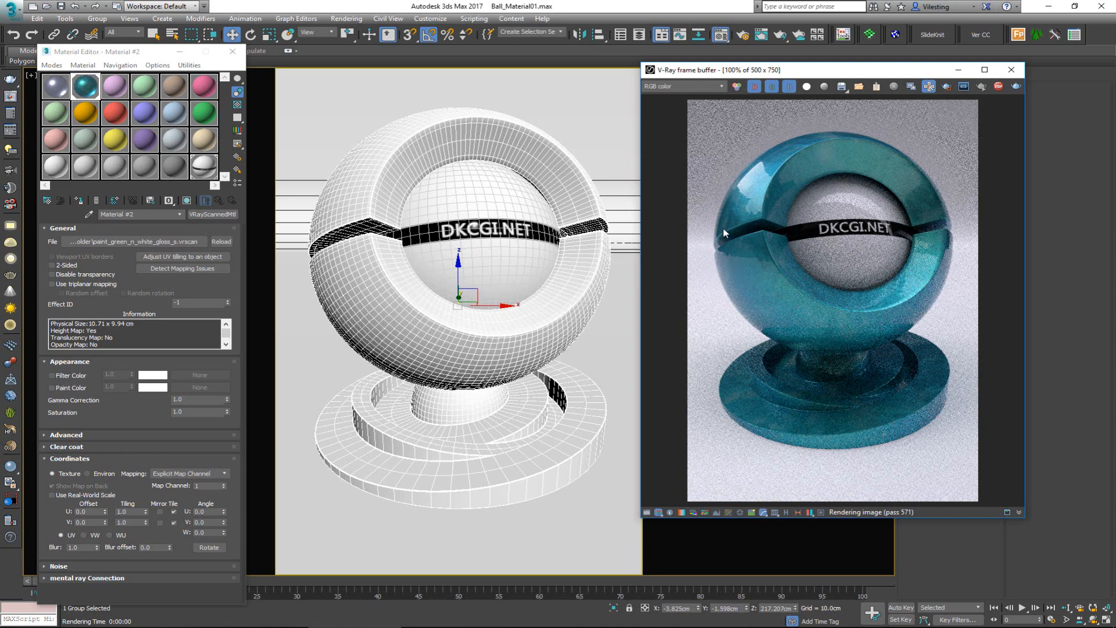
{"action": "scroll", "coordinate": [723, 229], "scroll_direction": "up", "scroll_amount": 1}
{"action": "scroll", "coordinate": [724, 228], "scroll_direction": "down", "scroll_amount": 1}
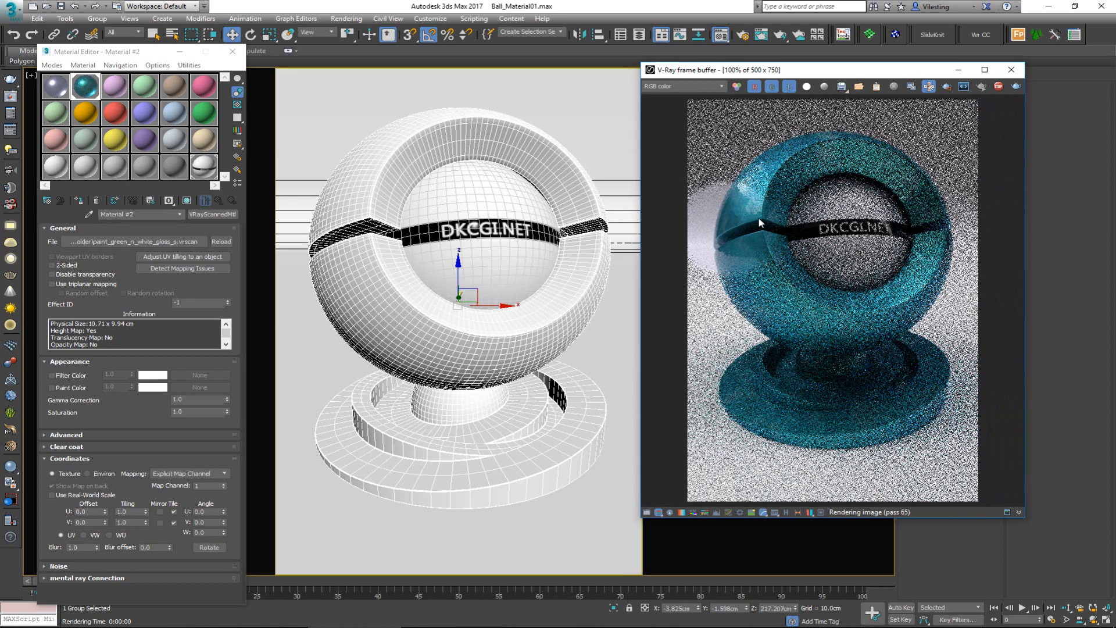
{"action": "left_click_drag", "start_coordinate": [789, 74], "coordinate": [773, 15]}
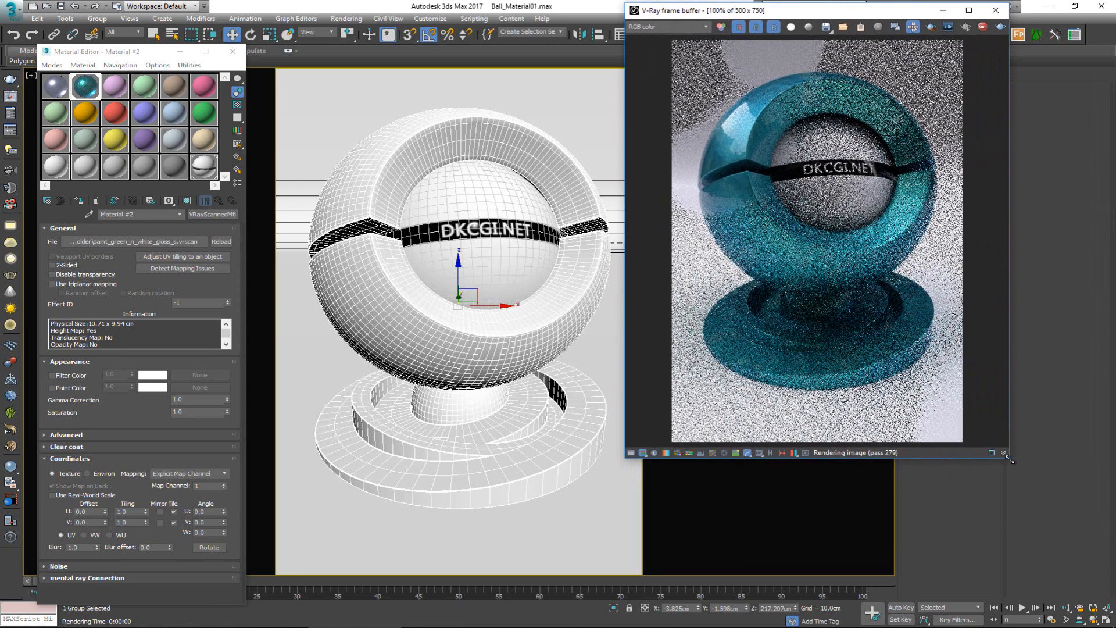
{"action": "left_click_drag", "start_coordinate": [1009, 460], "coordinate": [1080, 599]}
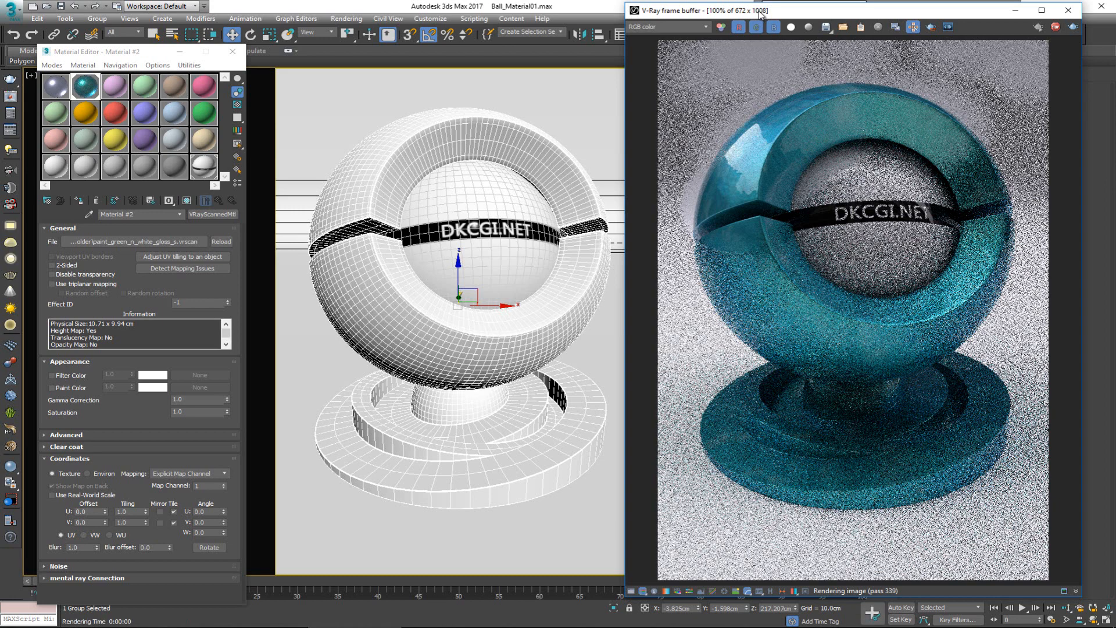
Step: Examine the rendered green paint on the ball's shell up close at up to 400%, and return to 100%
{"action": "scroll", "coordinate": [740, 172], "scroll_direction": "up", "scroll_amount": 2}
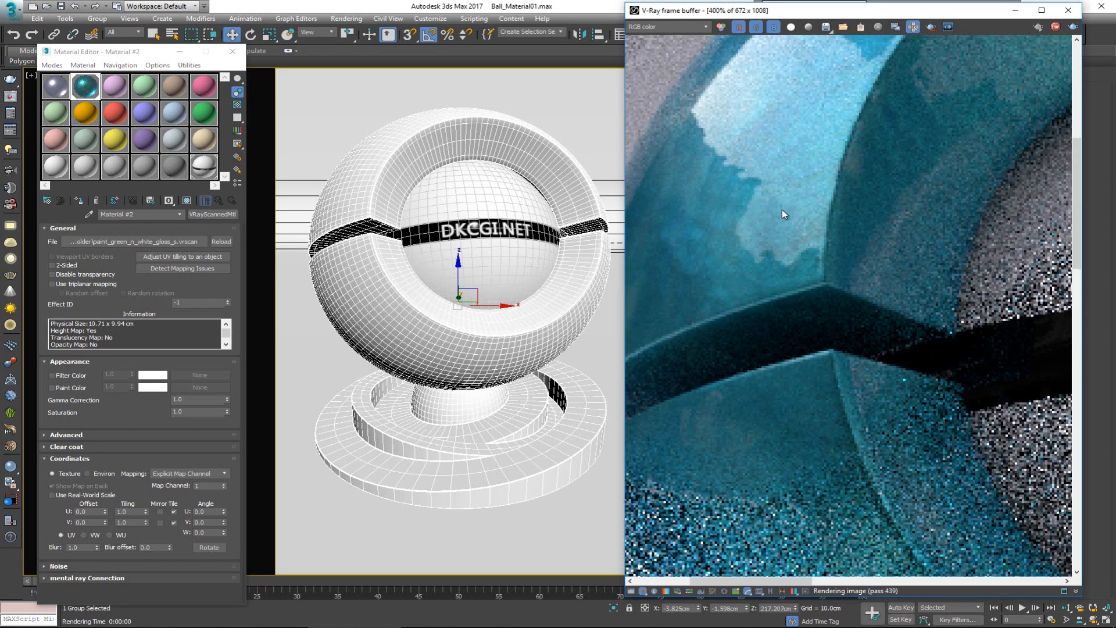
{"action": "middle_click_drag", "start_coordinate": [783, 209], "coordinate": [871, 221]}
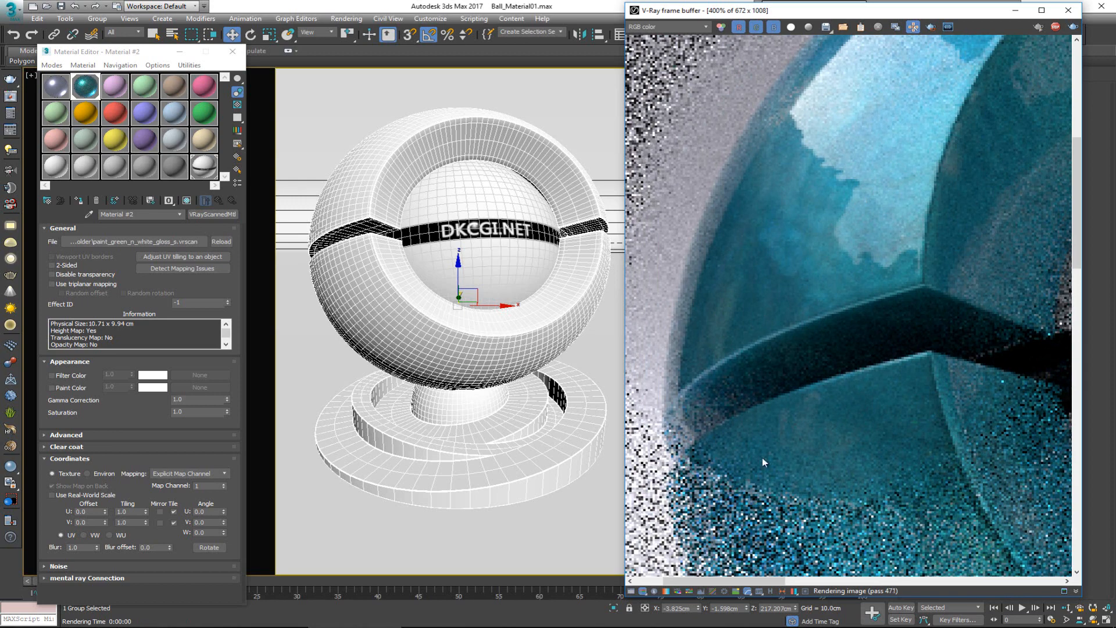
{"action": "middle_click_drag", "start_coordinate": [763, 459], "coordinate": [754, 201]}
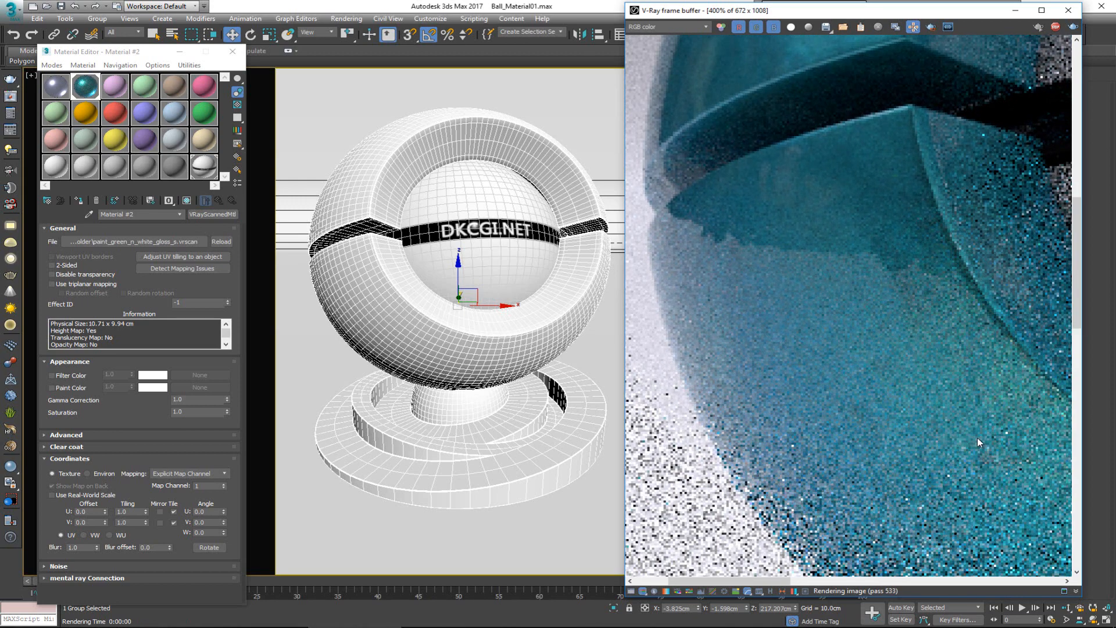
{"action": "middle_click_drag", "start_coordinate": [830, 80], "coordinate": [765, 348]}
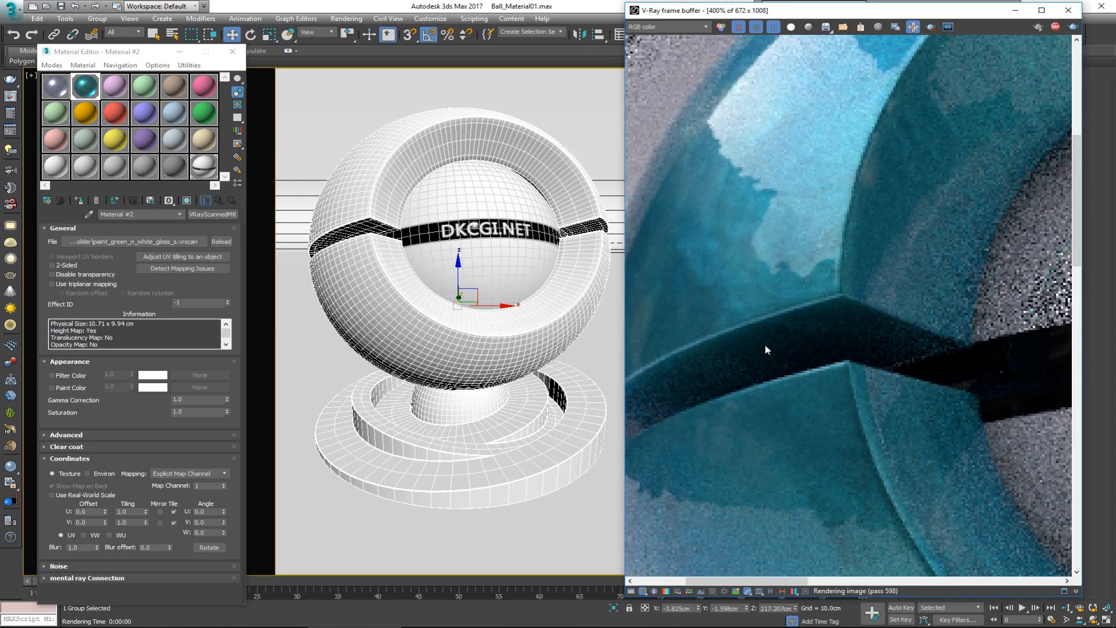
{"action": "middle_click_drag", "start_coordinate": [847, 204], "coordinate": [710, 407]}
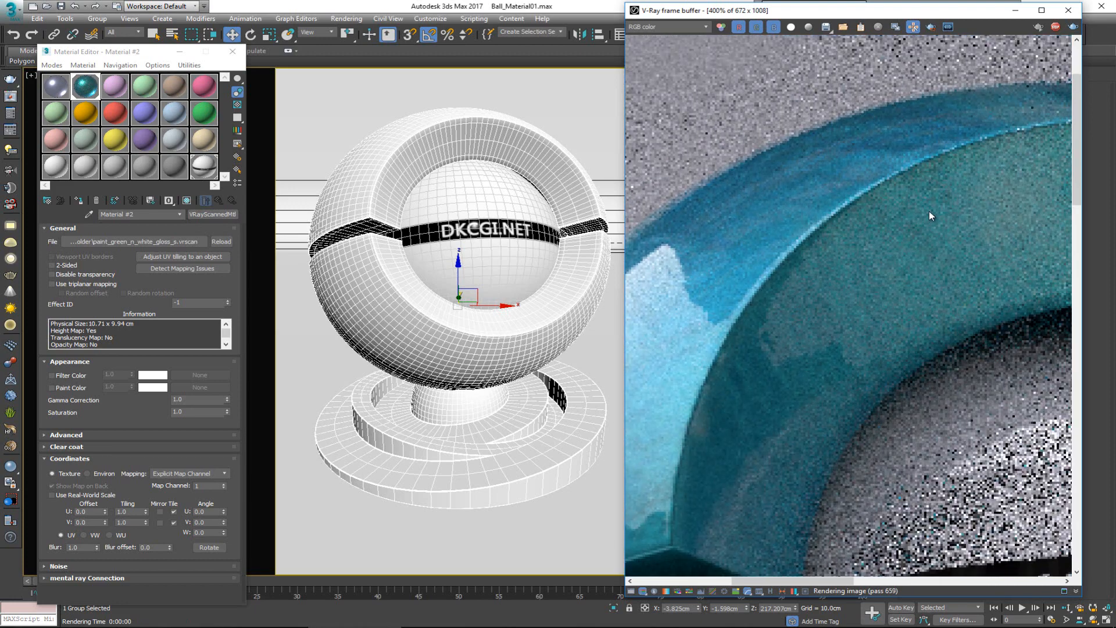
{"action": "scroll", "coordinate": [929, 211], "scroll_direction": "down", "scroll_amount": 2}
{"action": "scroll", "coordinate": [801, 293], "scroll_direction": "down", "scroll_amount": 1}
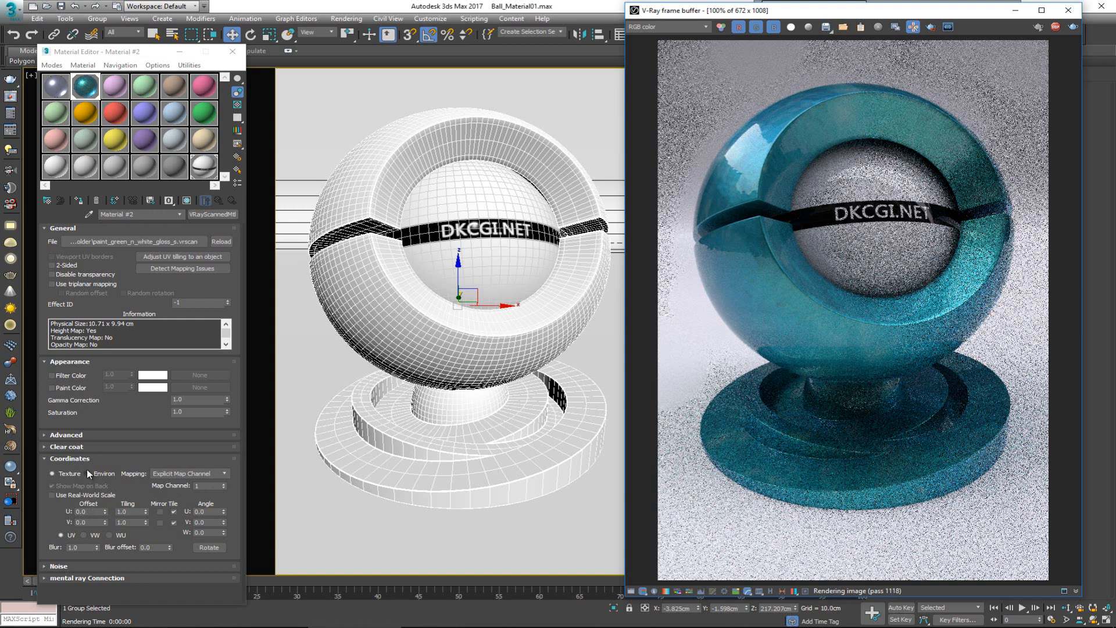
Step: Compare the rendered highlights with the material's clear coat disabled, and enable the clear coat again
{"action": "left_click", "coordinate": [66, 447]}
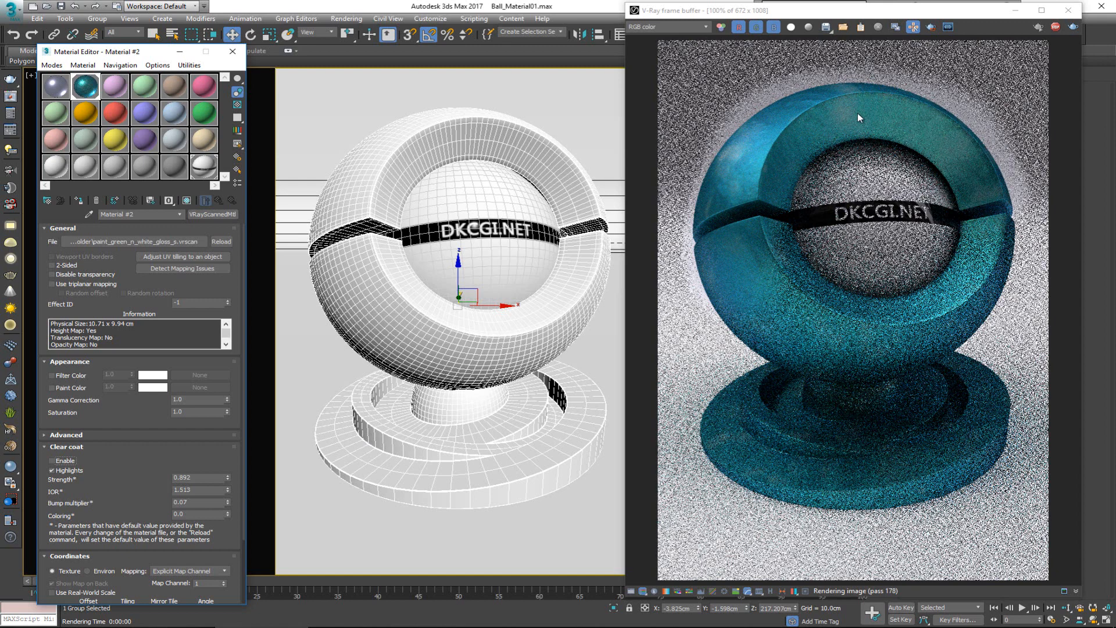
{"action": "scroll", "coordinate": [755, 155], "scroll_direction": "up", "scroll_amount": 1}
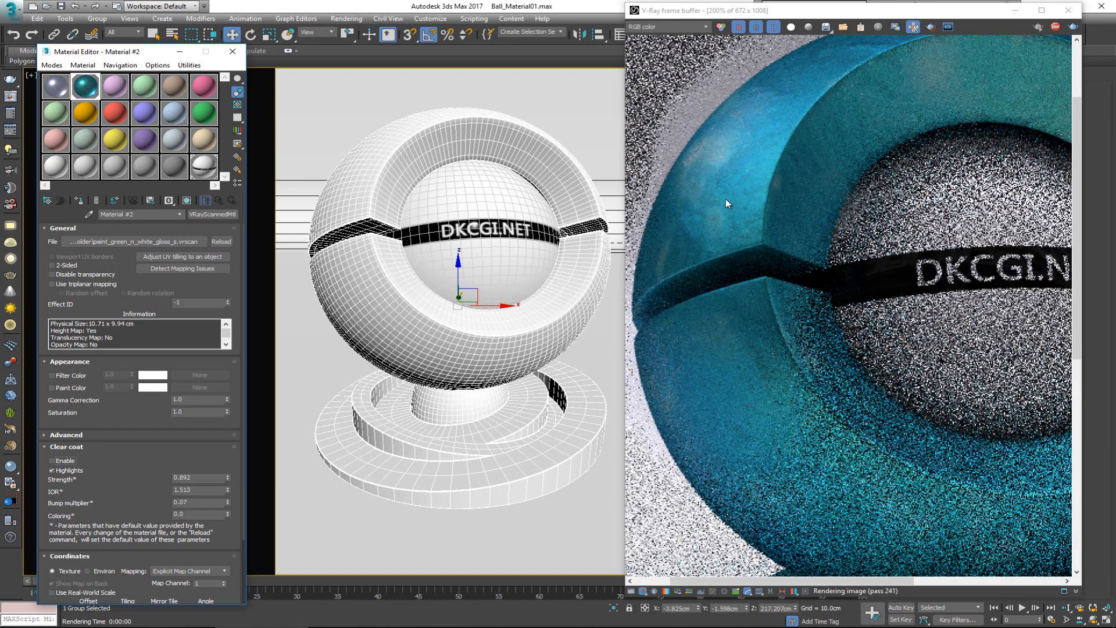
{"action": "scroll", "coordinate": [718, 219], "scroll_direction": "down", "scroll_amount": 2}
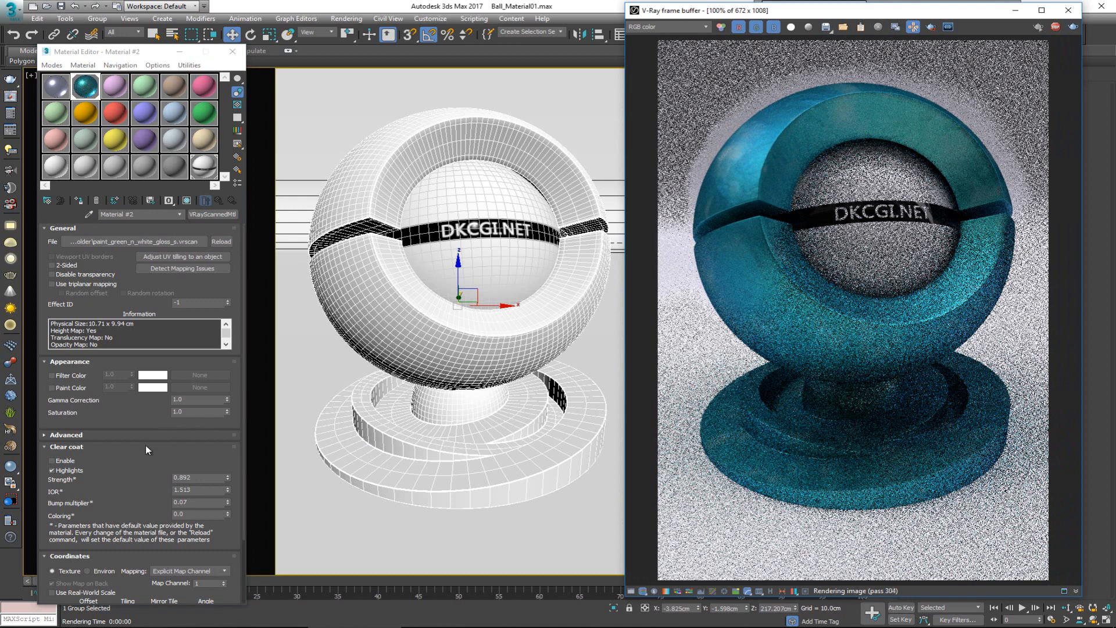
{"action": "left_click", "coordinate": [53, 460]}
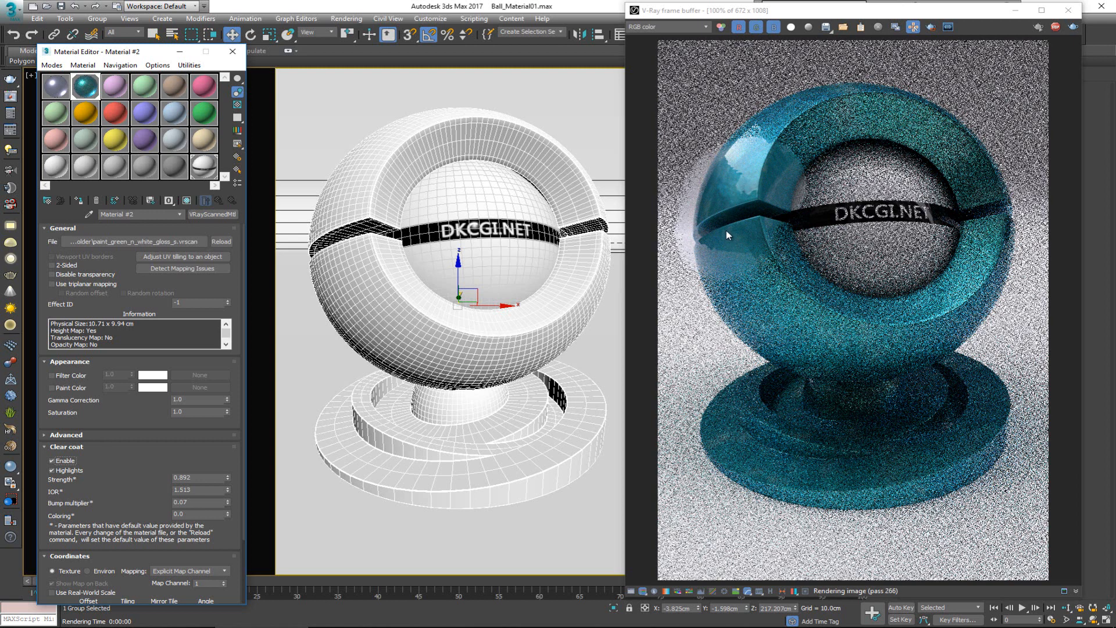
Step: Stop the interactive rendering and replace Material #2's scan file with foil_0001.vrscan
{"action": "left_click", "coordinate": [1052, 28]}
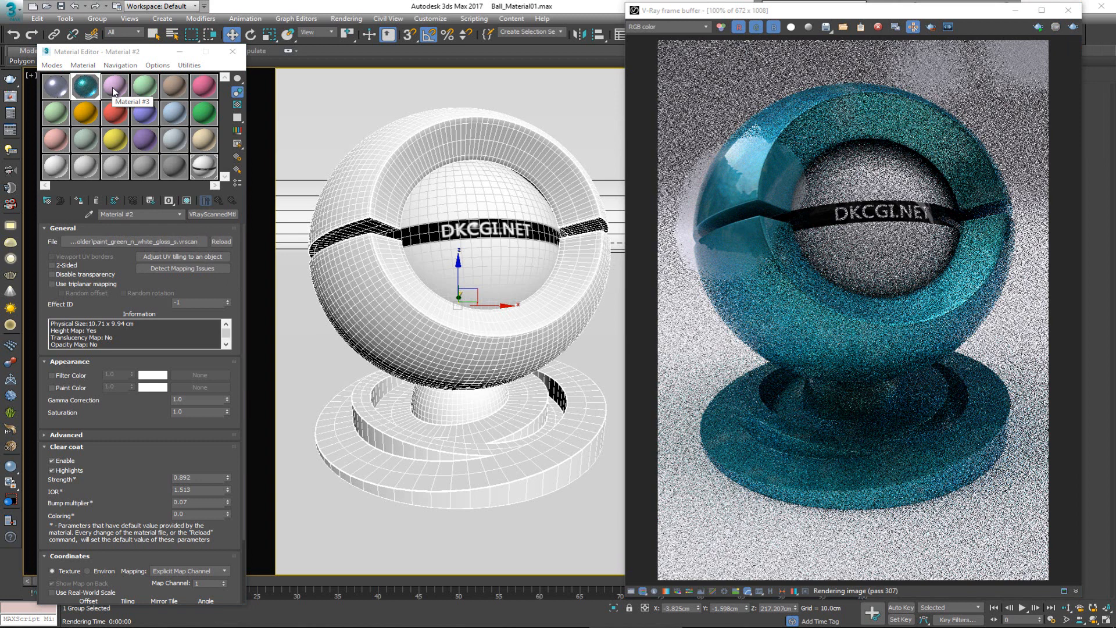
{"action": "left_click", "coordinate": [116, 246]}
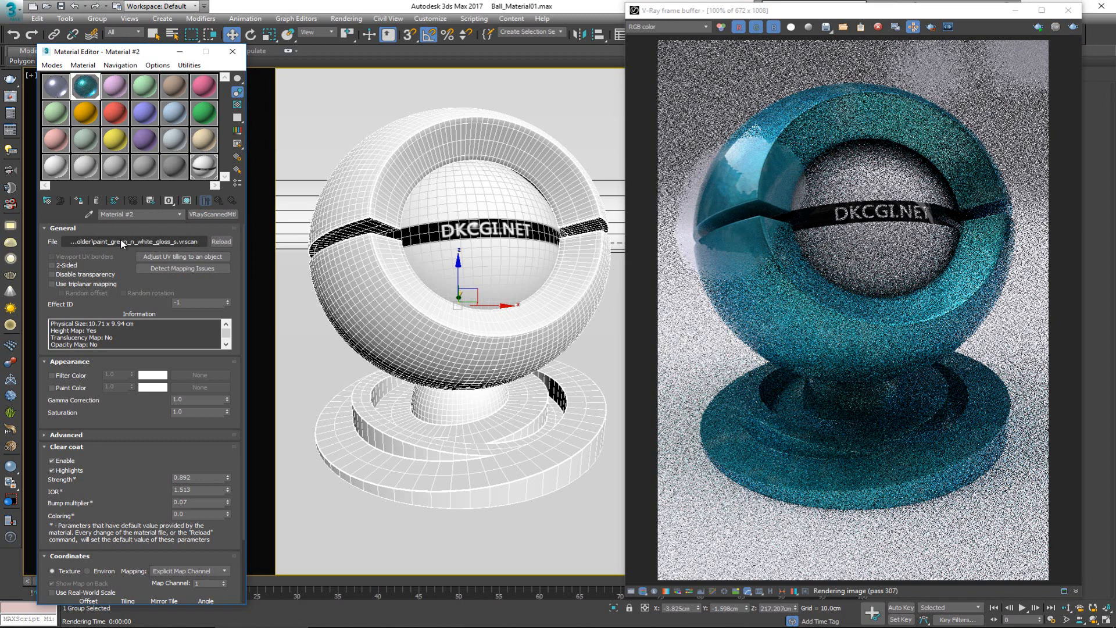
{"action": "left_click", "coordinate": [122, 243]}
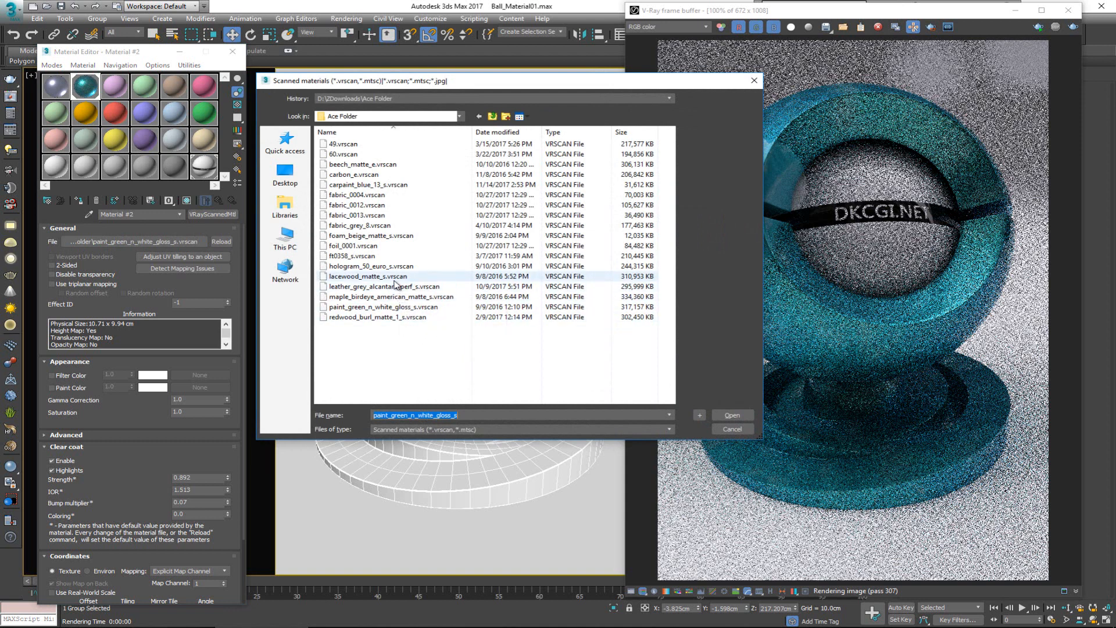
{"action": "left_click", "coordinate": [378, 247]}
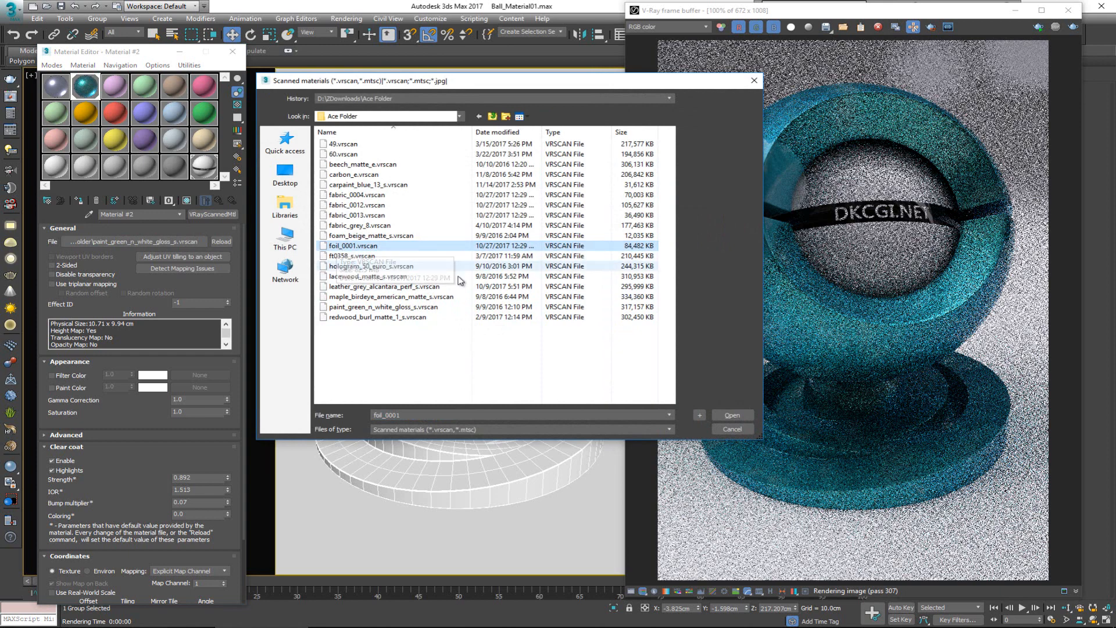
{"action": "left_click", "coordinate": [735, 411]}
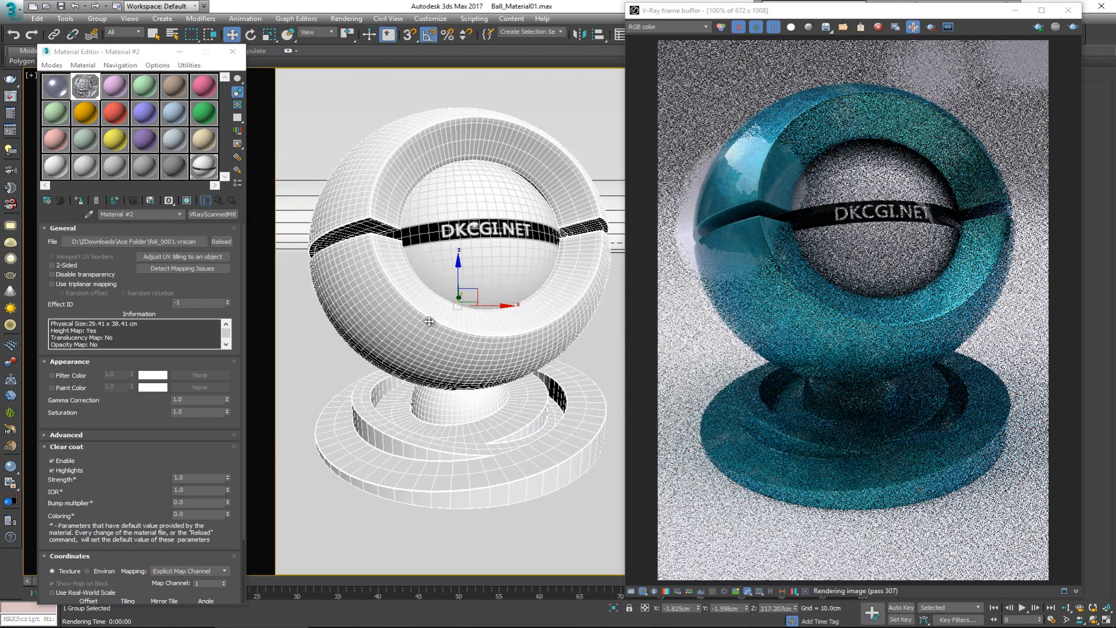
Step: Apply the foil material to the ball and start interactive rendering with Follow mouse turned off
{"action": "left_click", "coordinate": [67, 447]}
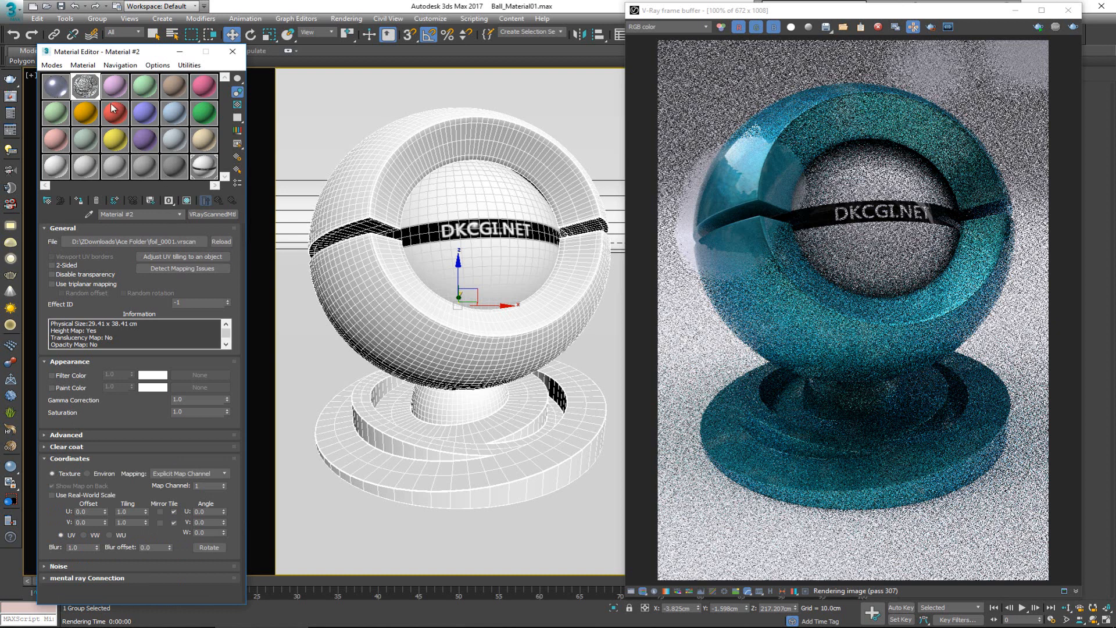
{"action": "left_click_drag", "start_coordinate": [86, 84], "coordinate": [418, 313]}
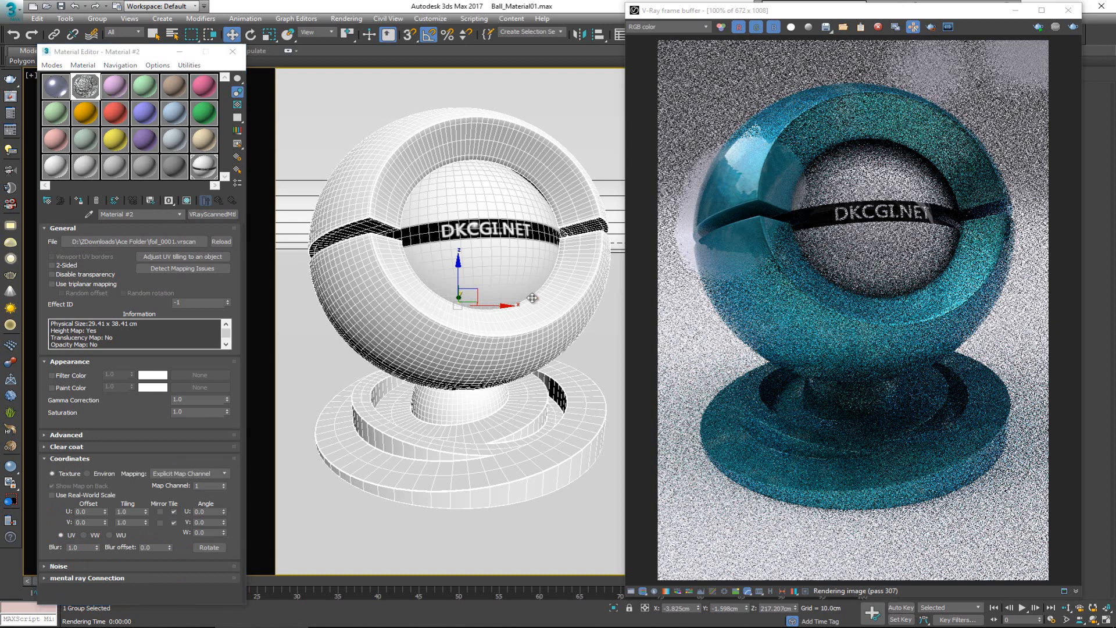
{"action": "left_click", "coordinate": [1054, 27]}
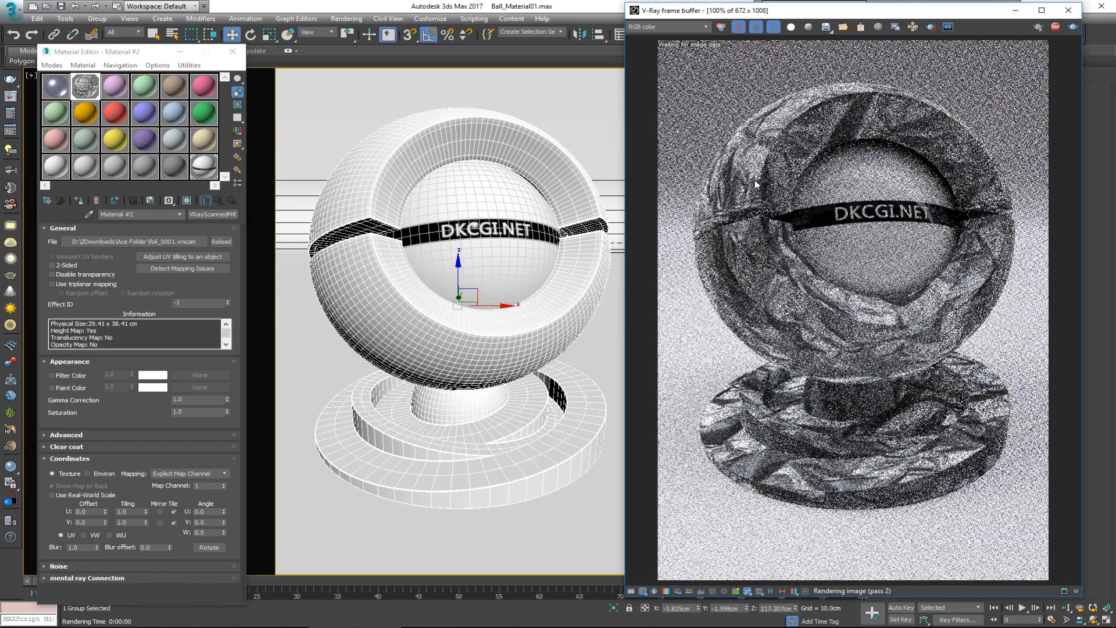
{"action": "left_click", "coordinate": [912, 27]}
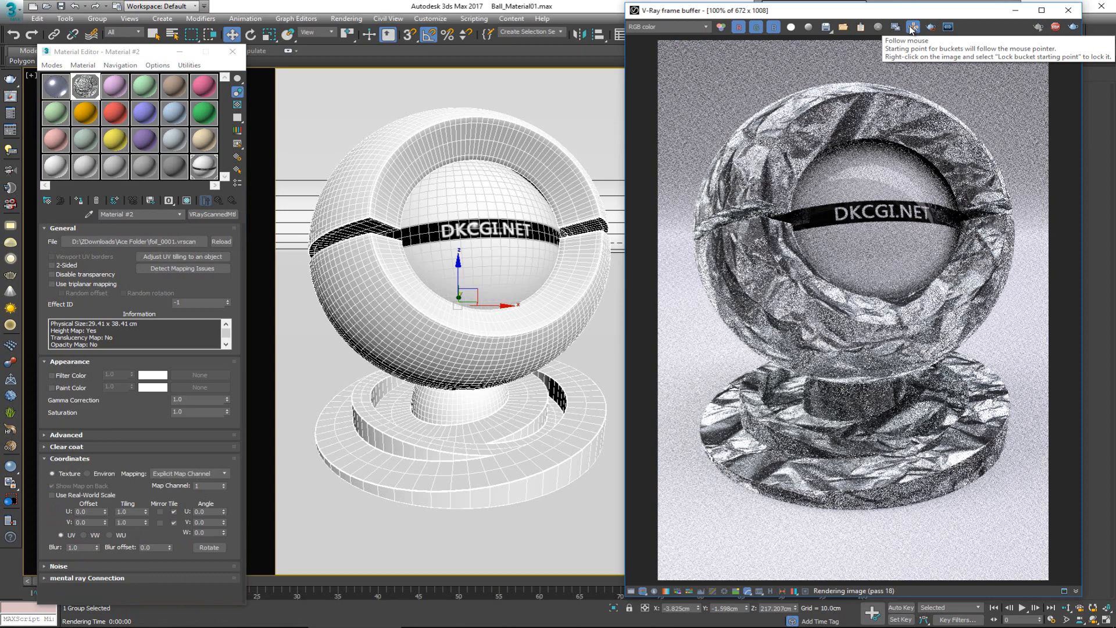
Step: Examine the foil rendering on the ball's shell and base up close at 200%, and return to 100%
{"action": "scroll", "coordinate": [745, 204], "scroll_direction": "up", "scroll_amount": 3}
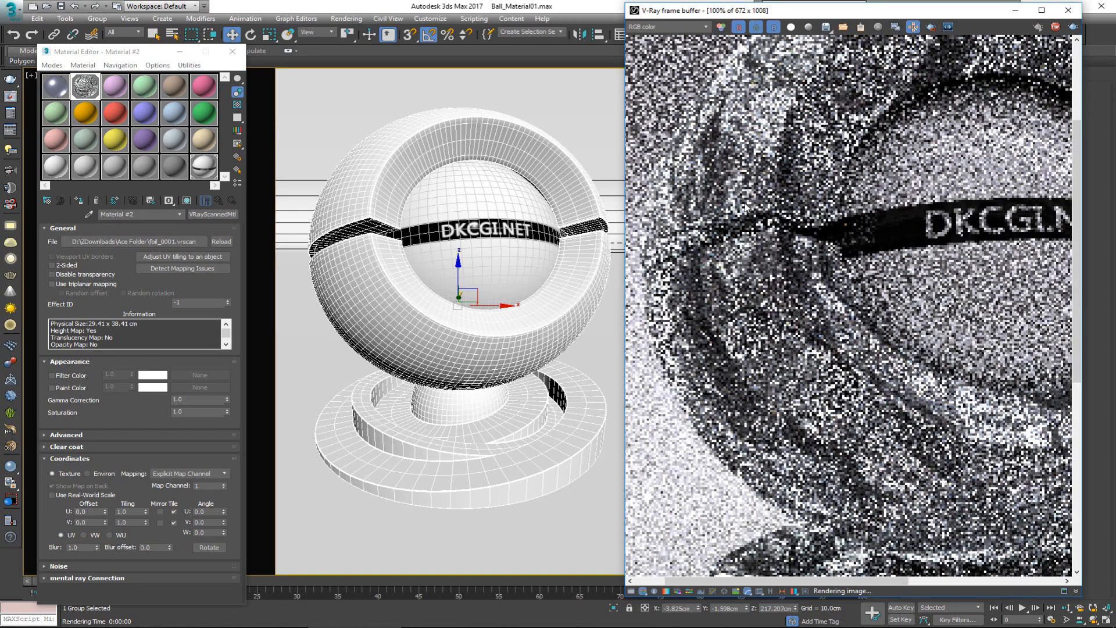
{"action": "scroll", "coordinate": [746, 205], "scroll_direction": "down", "scroll_amount": 3}
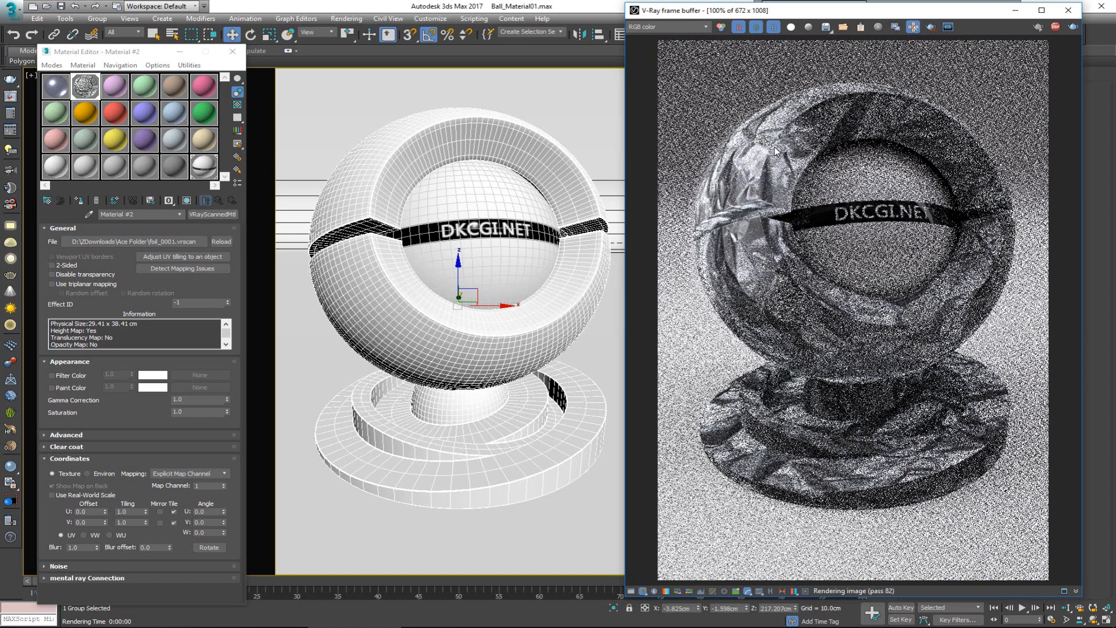
{"action": "scroll", "coordinate": [734, 188], "scroll_direction": "up", "scroll_amount": 2}
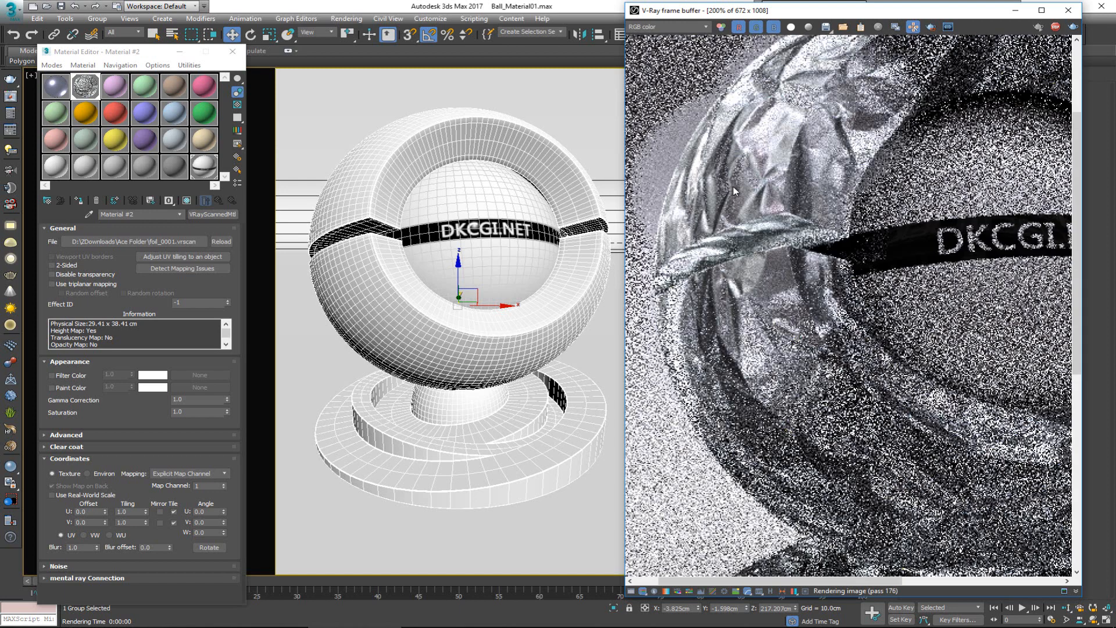
{"action": "middle_click_drag", "start_coordinate": [798, 96], "coordinate": [737, 193]}
{"action": "middle_click_drag", "start_coordinate": [753, 523], "coordinate": [752, 278]}
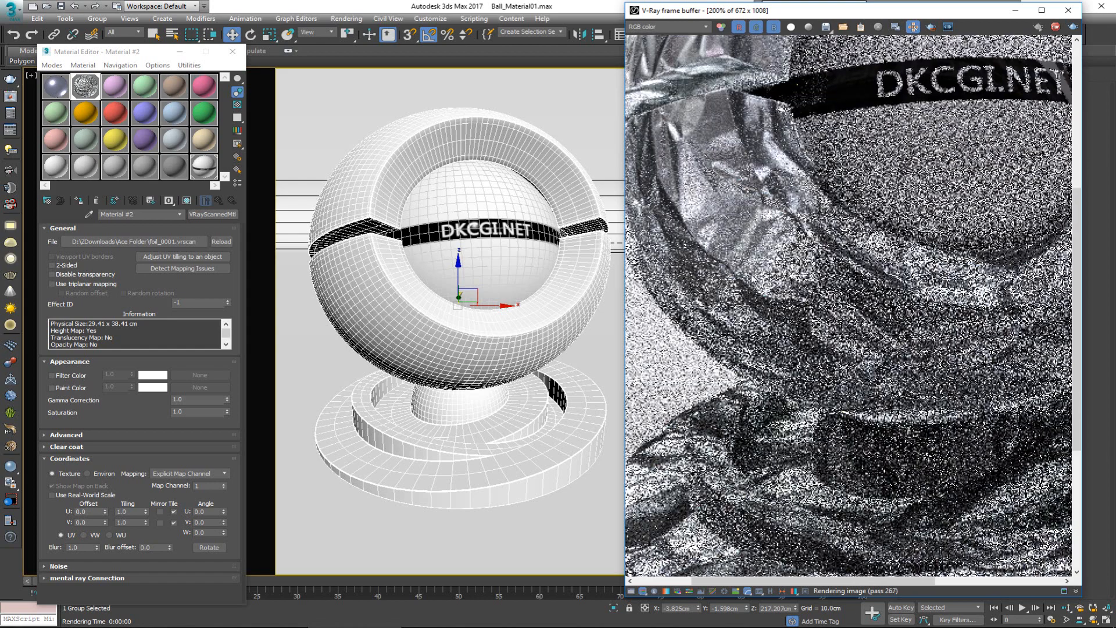
{"action": "middle_click_drag", "start_coordinate": [691, 210], "coordinate": [747, 256]}
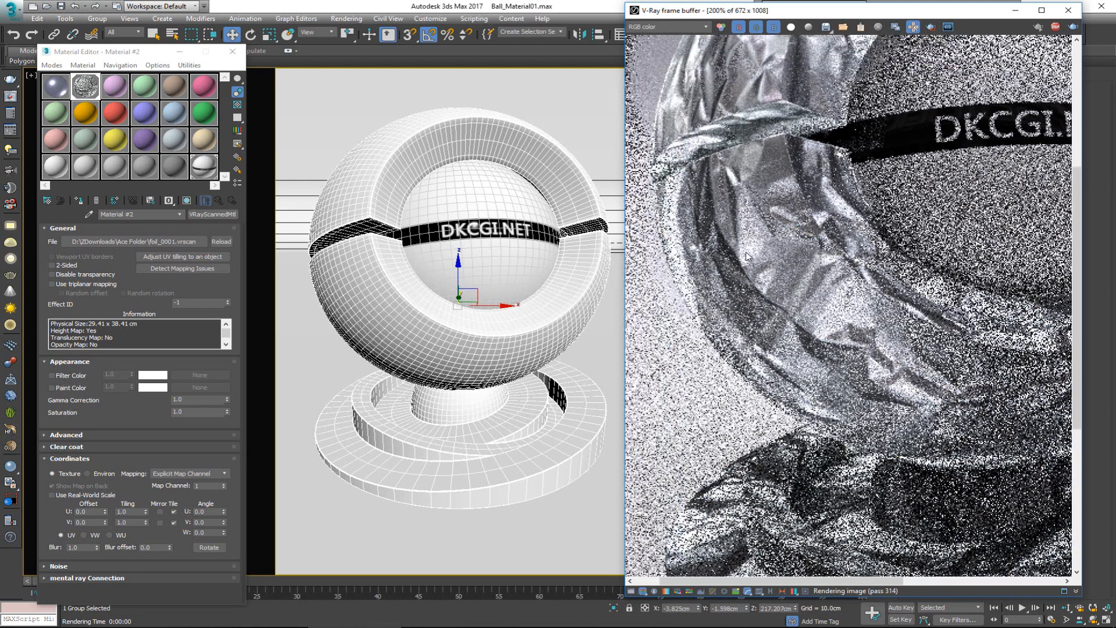
{"action": "scroll", "coordinate": [747, 256], "scroll_direction": "down", "scroll_amount": 2}
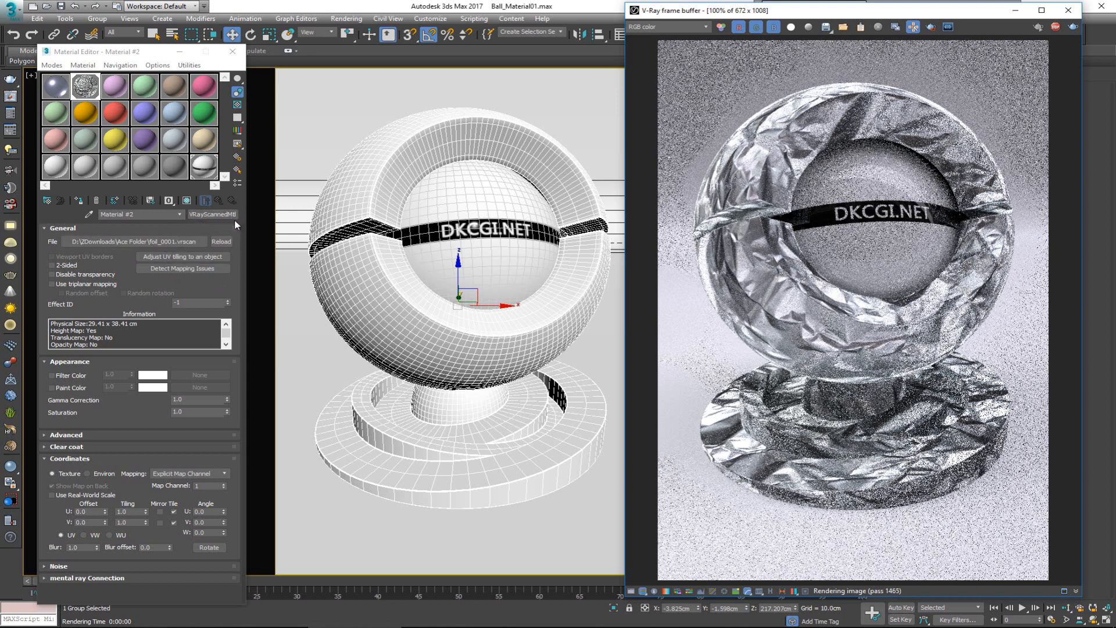
Step: Adjust the foil material's UV tiling to the material ball object
{"action": "left_click", "coordinate": [173, 257]}
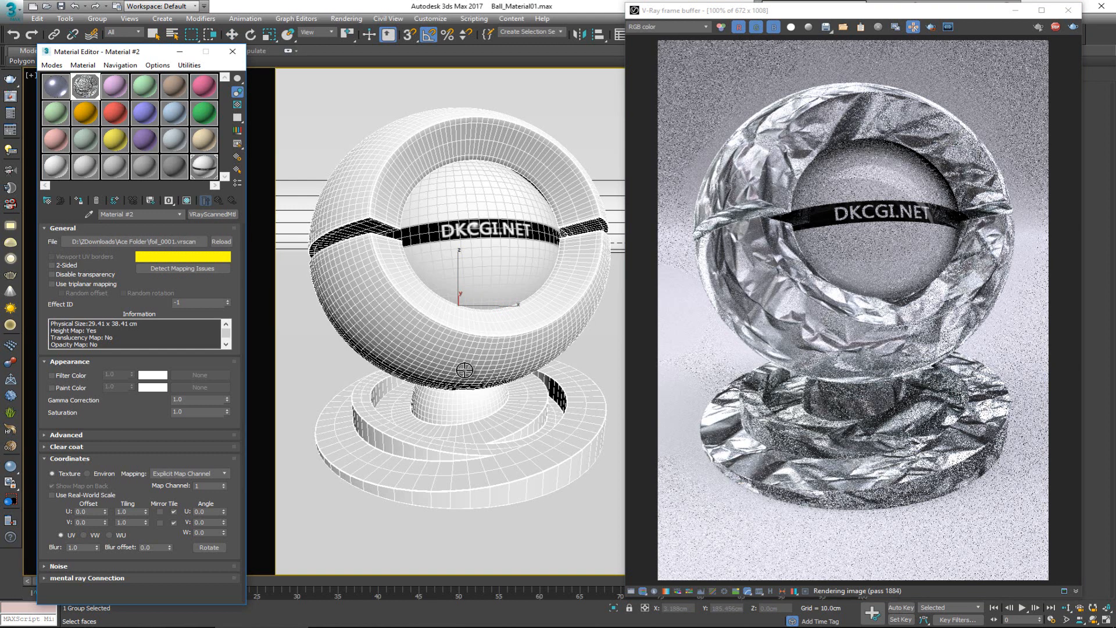
{"action": "left_click", "coordinate": [463, 363]}
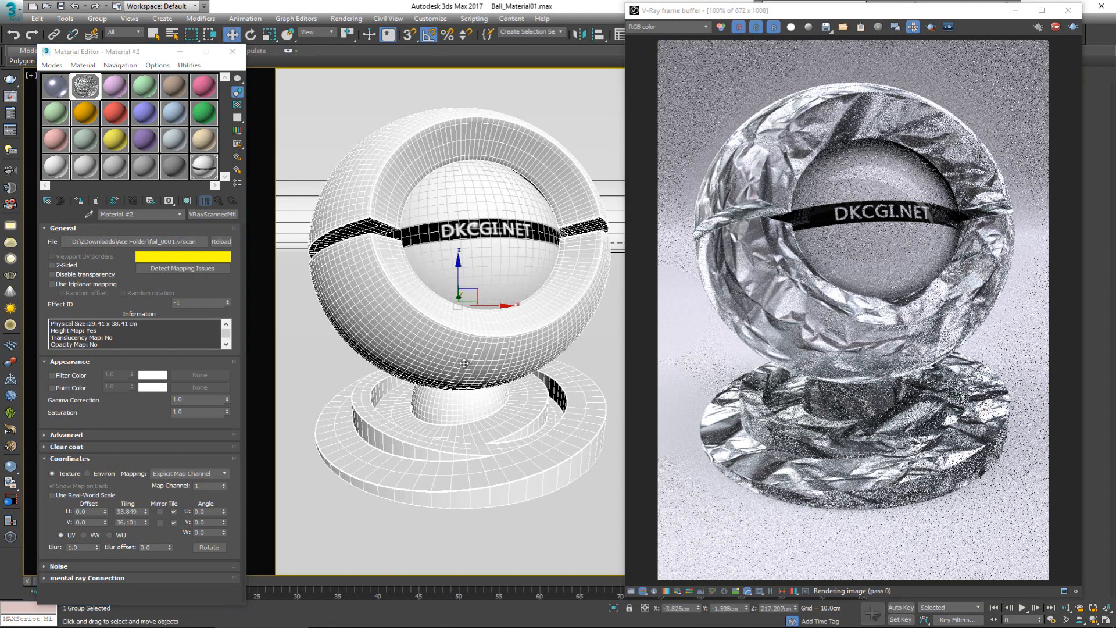
{"action": "left_click", "coordinate": [169, 258]}
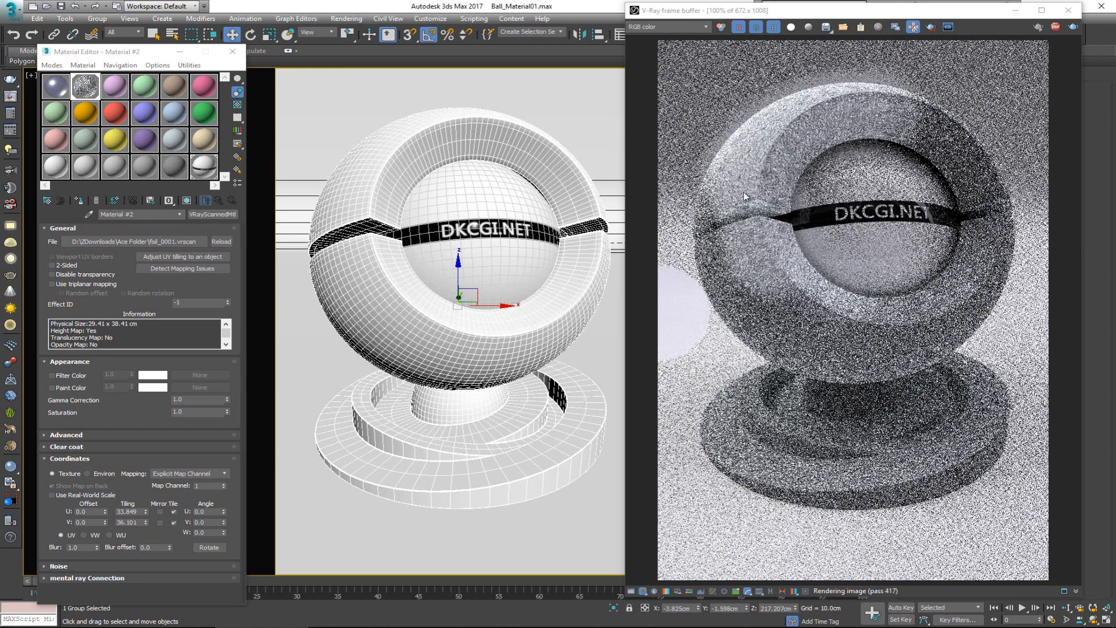
Step: Examine the object-adjusted foil tiling on the ball's shell at up to 400%, and return to 100%
{"action": "scroll", "coordinate": [742, 210], "scroll_direction": "up", "scroll_amount": 4}
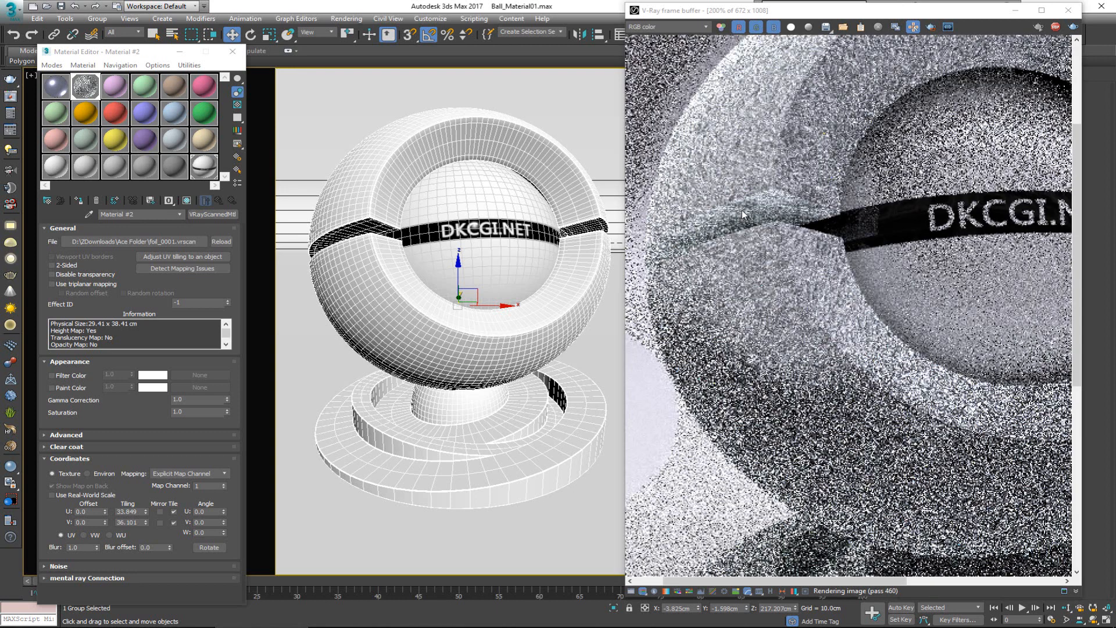
{"action": "middle_click_drag", "start_coordinate": [751, 158], "coordinate": [755, 257]}
{"action": "scroll", "coordinate": [755, 257], "scroll_direction": "down", "scroll_amount": 2}
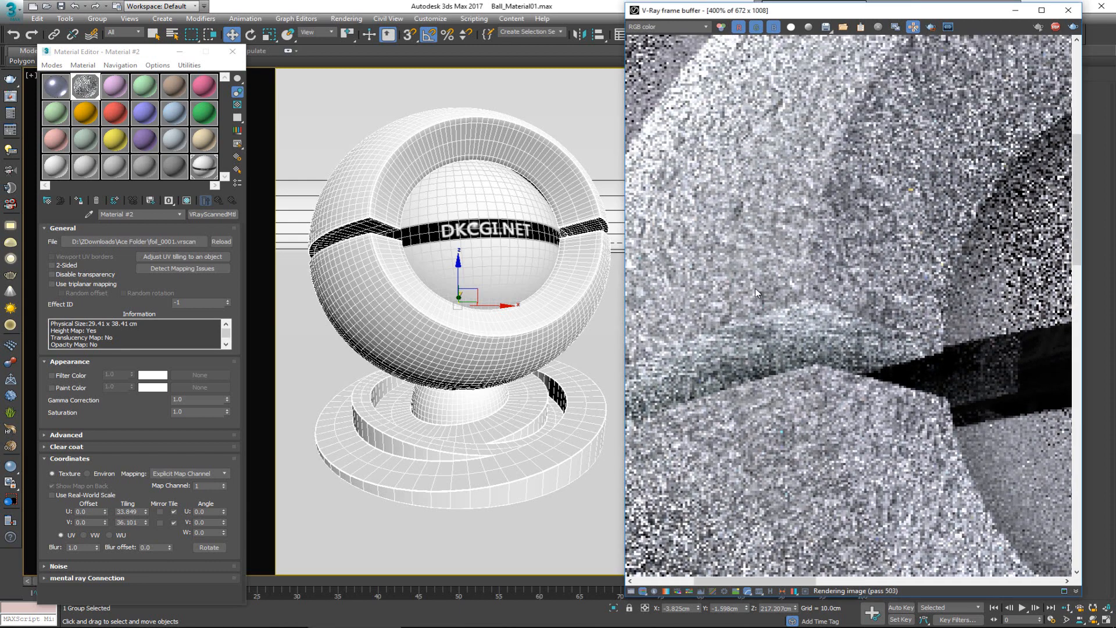
{"action": "middle_click_drag", "start_coordinate": [727, 222], "coordinate": [737, 272]}
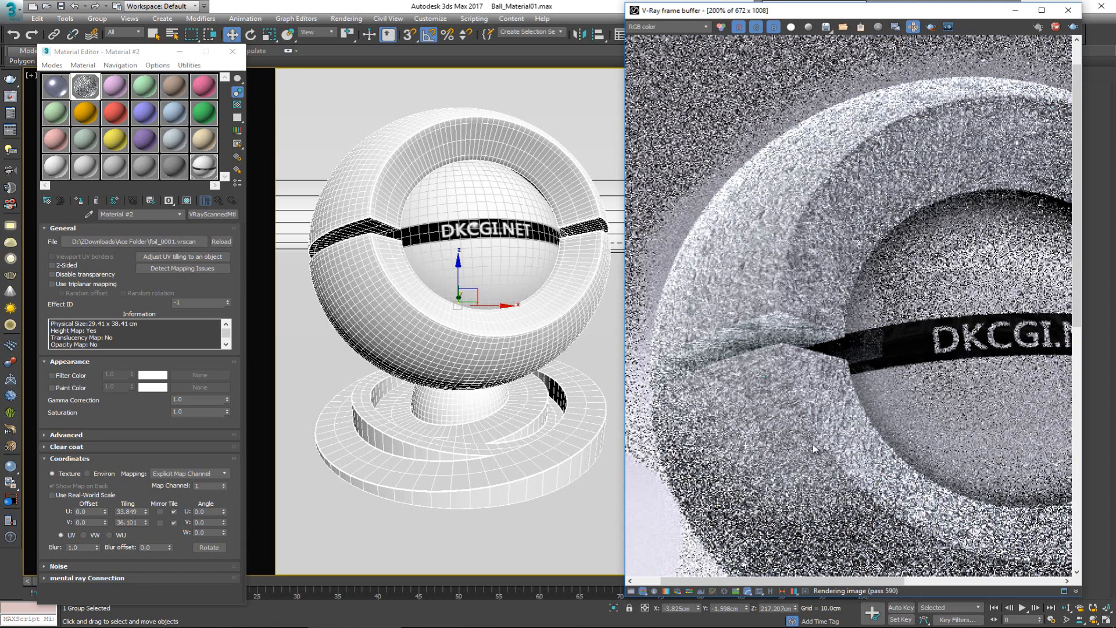
{"action": "middle_click_drag", "start_coordinate": [813, 445], "coordinate": [741, 246]}
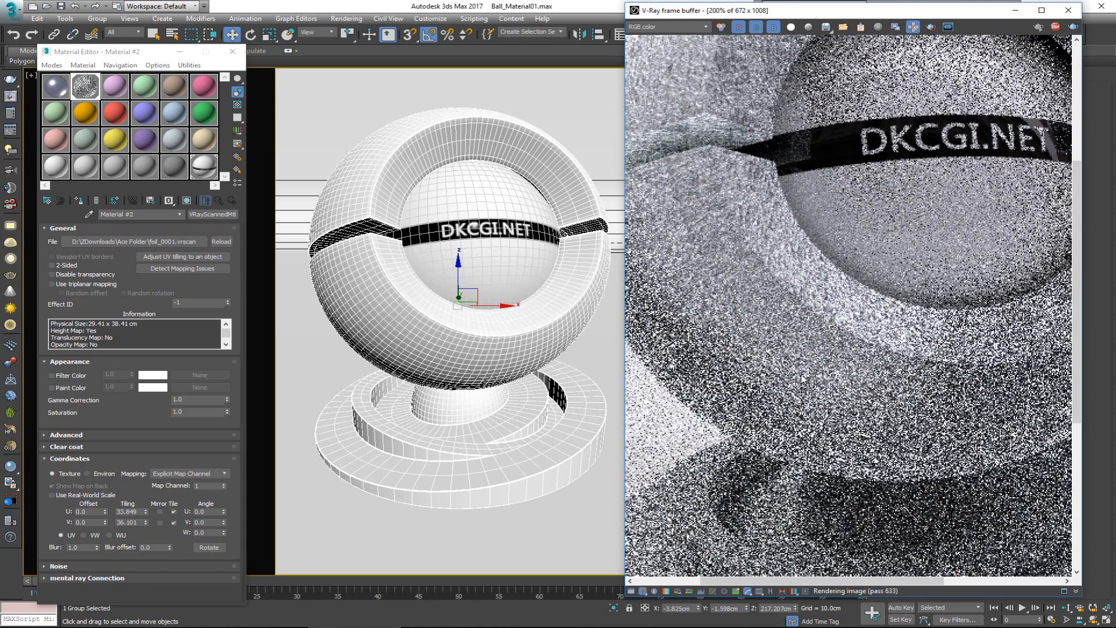
{"action": "middle_click_drag", "start_coordinate": [641, 291], "coordinate": [721, 350]}
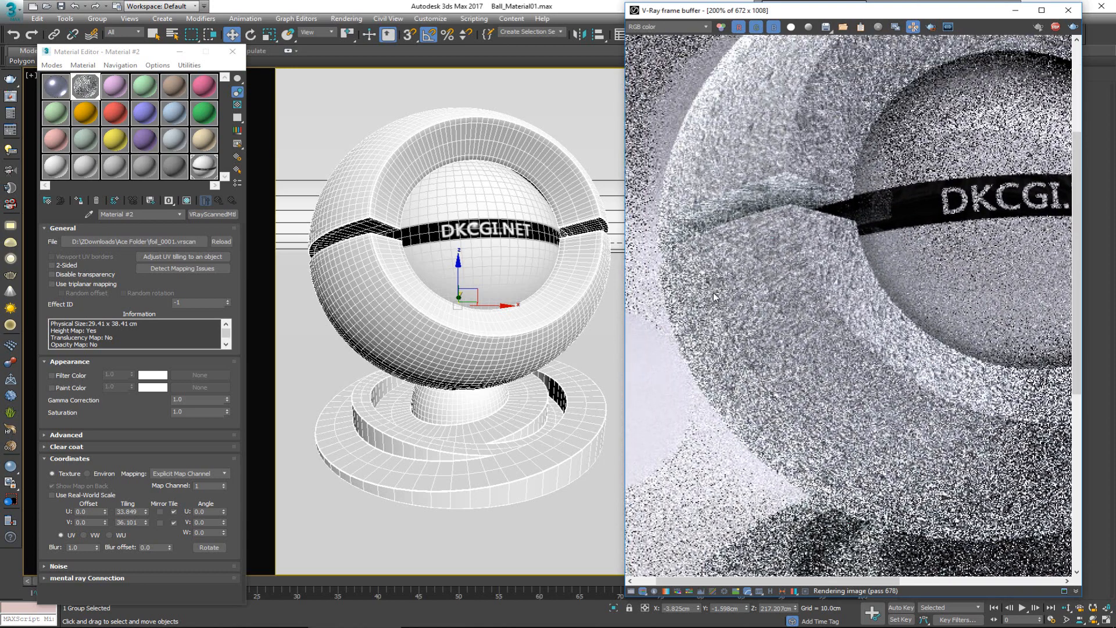
{"action": "scroll", "coordinate": [710, 276], "scroll_direction": "down", "scroll_amount": 2}
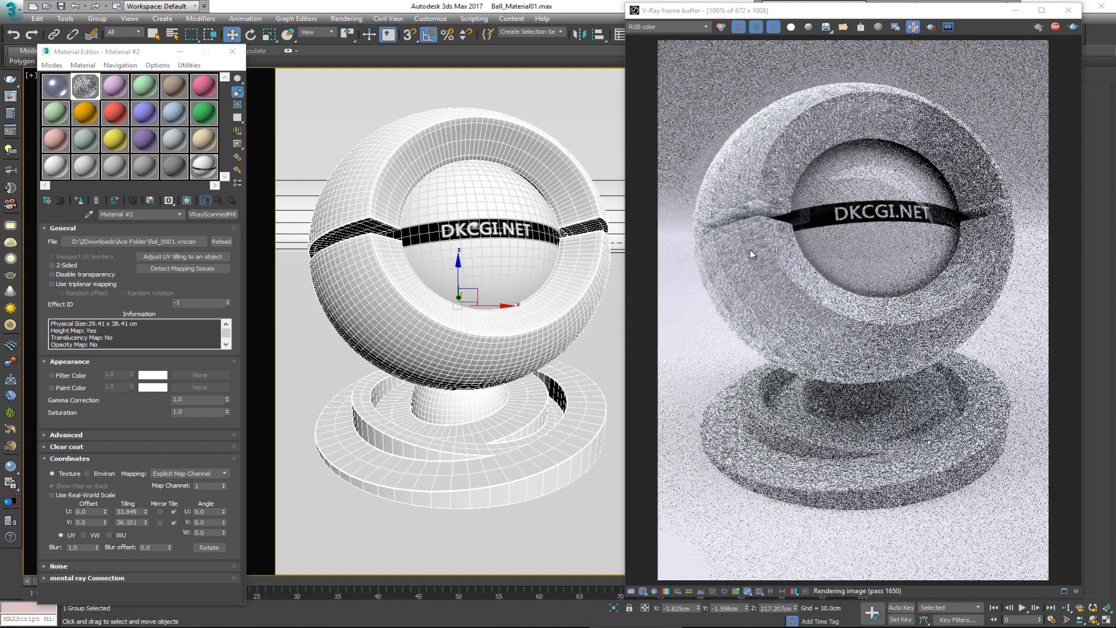
Step: Set the foil material's U and V tiling to 10 and check the rendered ball
{"action": "scroll", "coordinate": [751, 261], "scroll_direction": "up", "scroll_amount": 2}
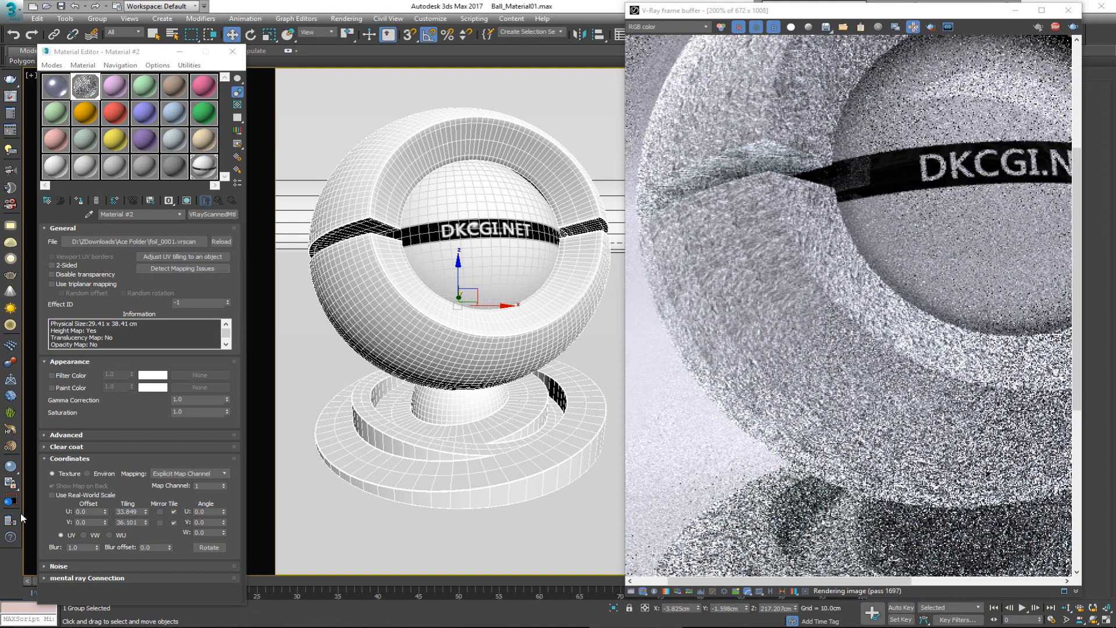
{"action": "left_click_drag", "start_coordinate": [142, 512], "coordinate": [109, 513]}
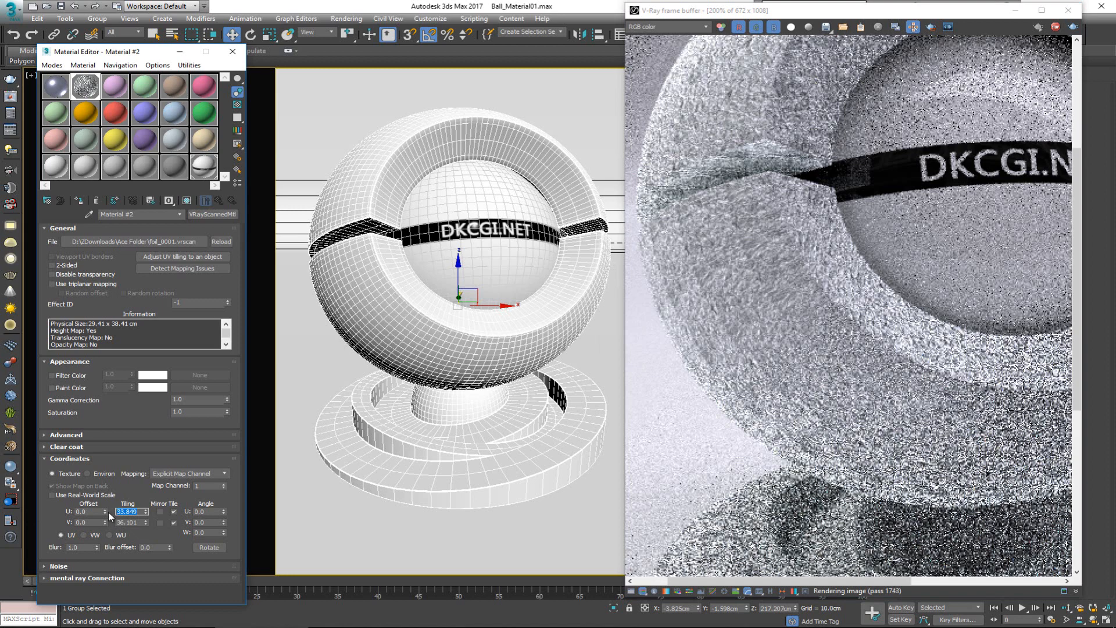
{"action": "type", "text": "10"}
{"action": "key", "text": "Tab"}
{"action": "type", "text": "10"}
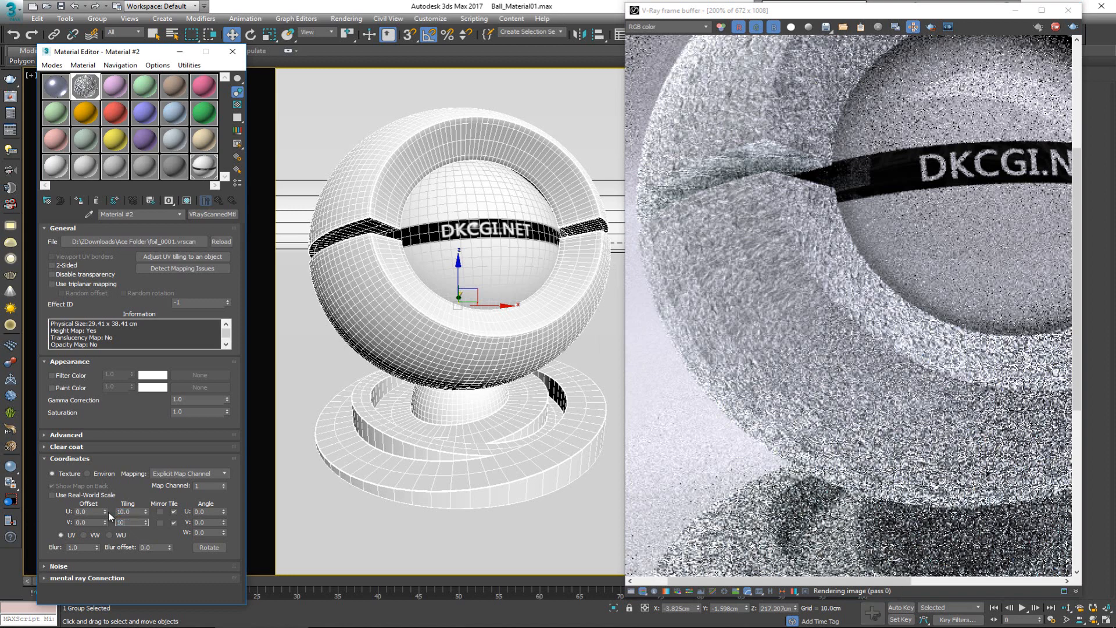
{"action": "key", "text": "Return"}
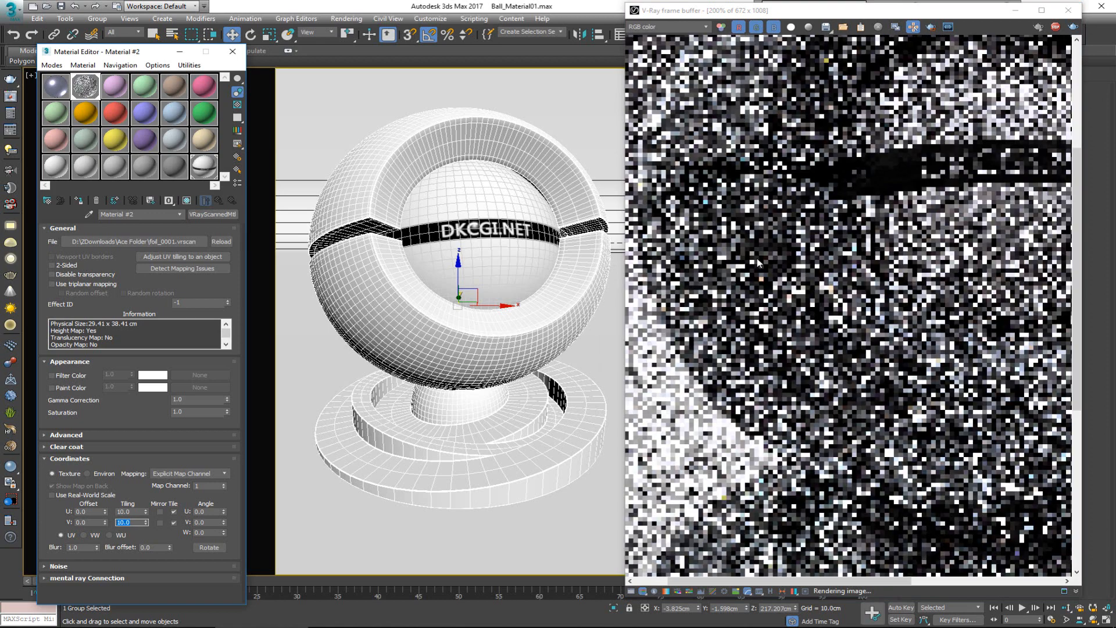
{"action": "left_click", "coordinate": [757, 260]}
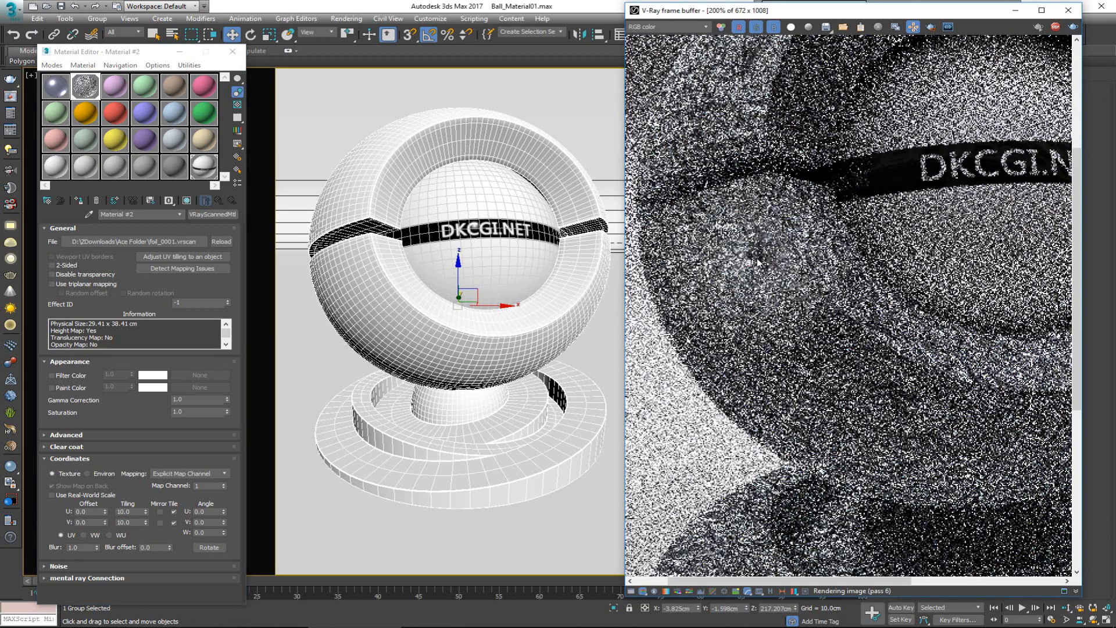
{"action": "scroll", "coordinate": [757, 260], "scroll_direction": "down", "scroll_amount": 2}
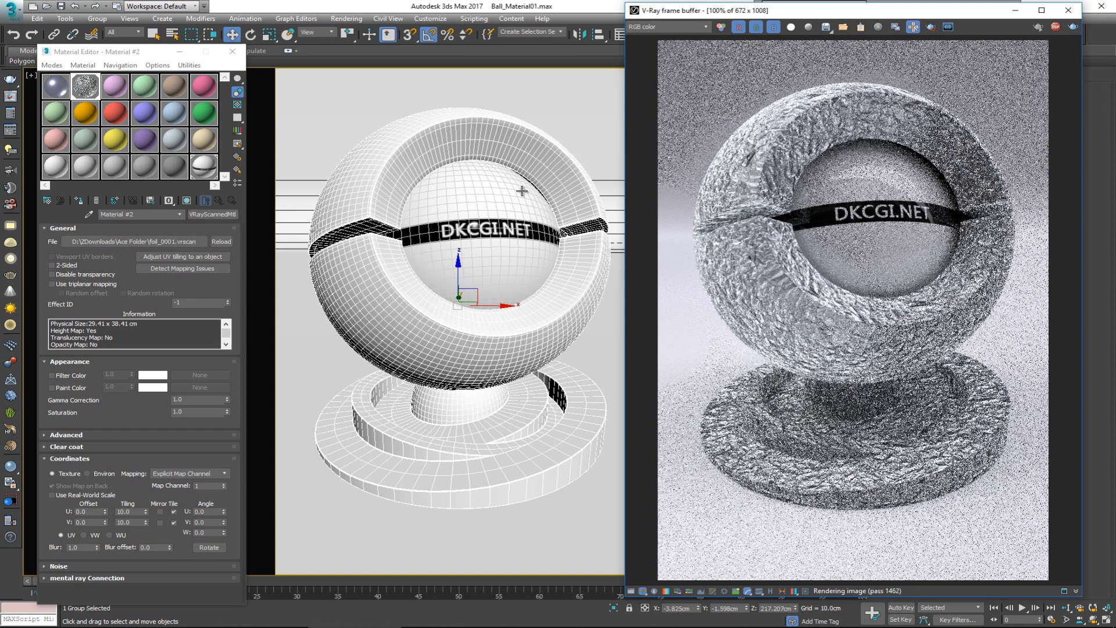
Step: Enable triplanar mapping for the foil material and accept making the tiling factor 1
{"action": "left_click", "coordinate": [106, 282]}
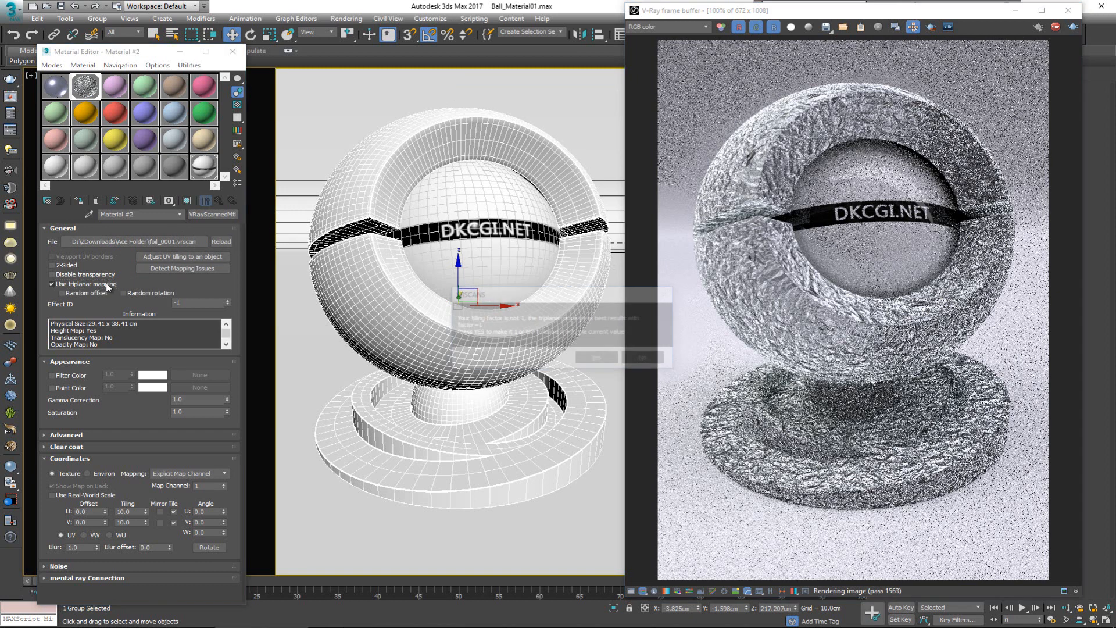
{"action": "left_click_drag", "start_coordinate": [527, 298], "coordinate": [456, 265]}
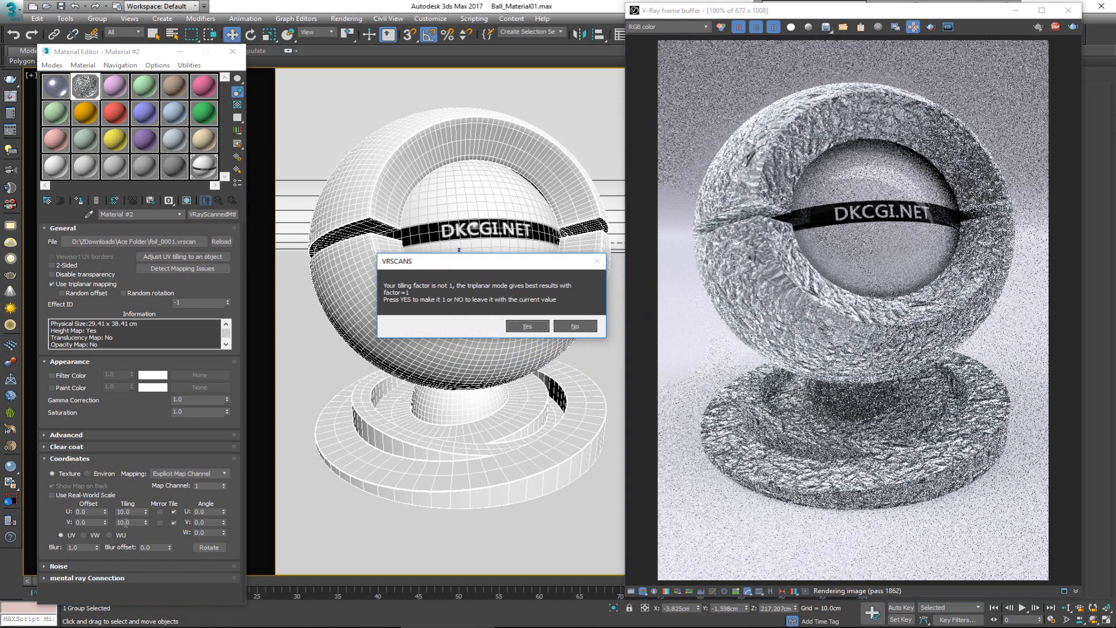
{"action": "left_click", "coordinate": [528, 326]}
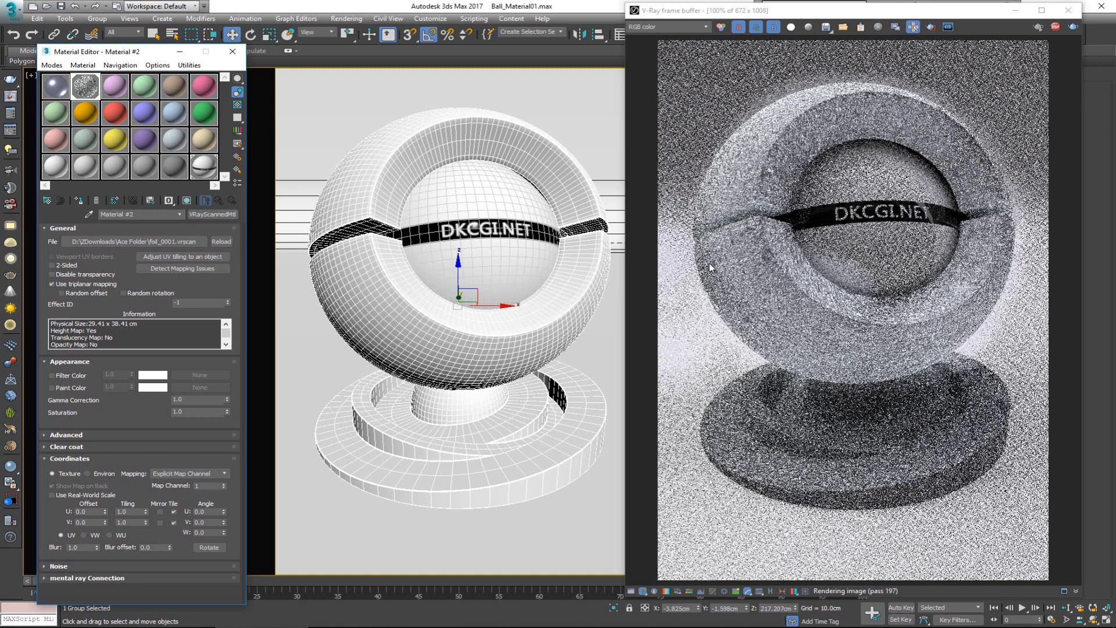
Step: Examine the triplanar-mapped foil around the ball's shell and seam up close, and return to 100%
{"action": "scroll", "coordinate": [806, 312], "scroll_direction": "up", "scroll_amount": 1}
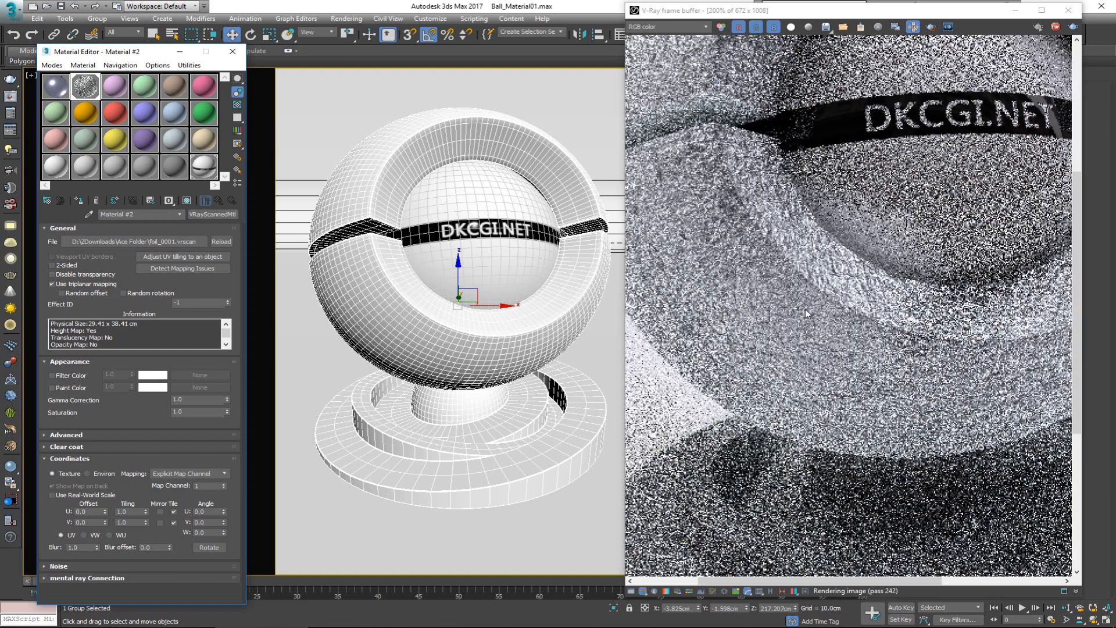
{"action": "scroll", "coordinate": [806, 313], "scroll_direction": "up", "scroll_amount": 1}
{"action": "scroll", "coordinate": [805, 308], "scroll_direction": "down", "scroll_amount": 1}
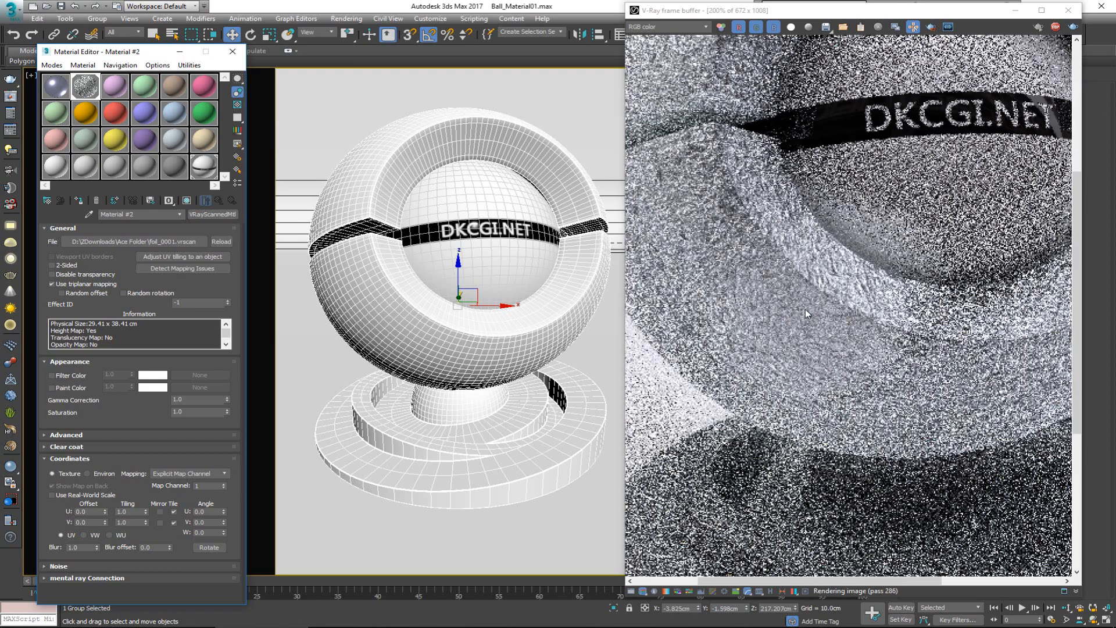
{"action": "middle_click_drag", "start_coordinate": [708, 206], "coordinate": [814, 266]}
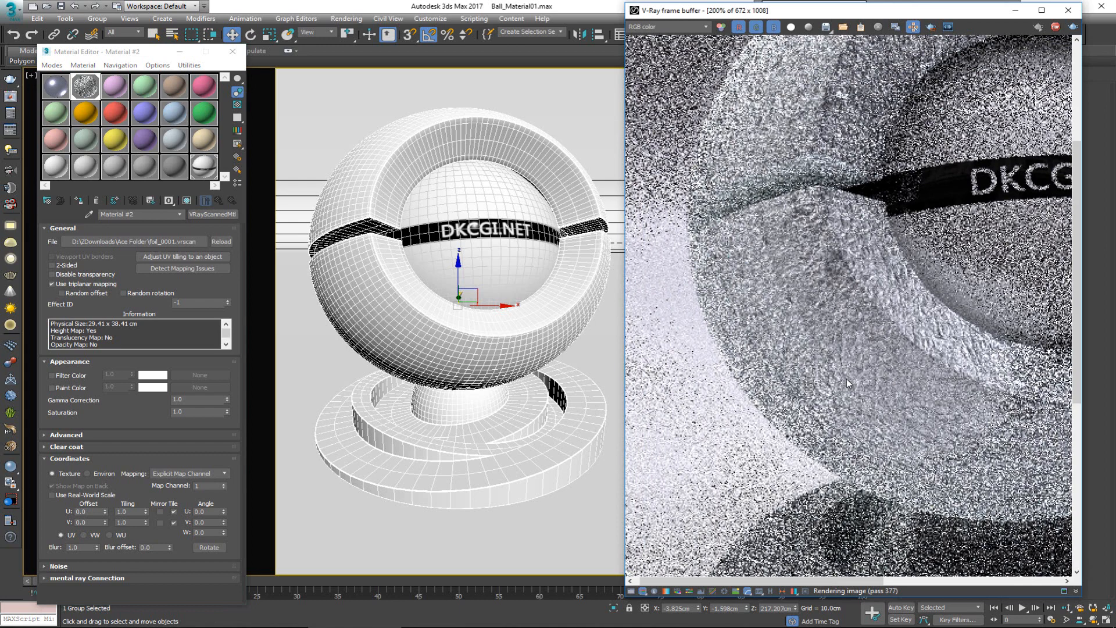
{"action": "middle_click_drag", "start_coordinate": [846, 378], "coordinate": [763, 319]}
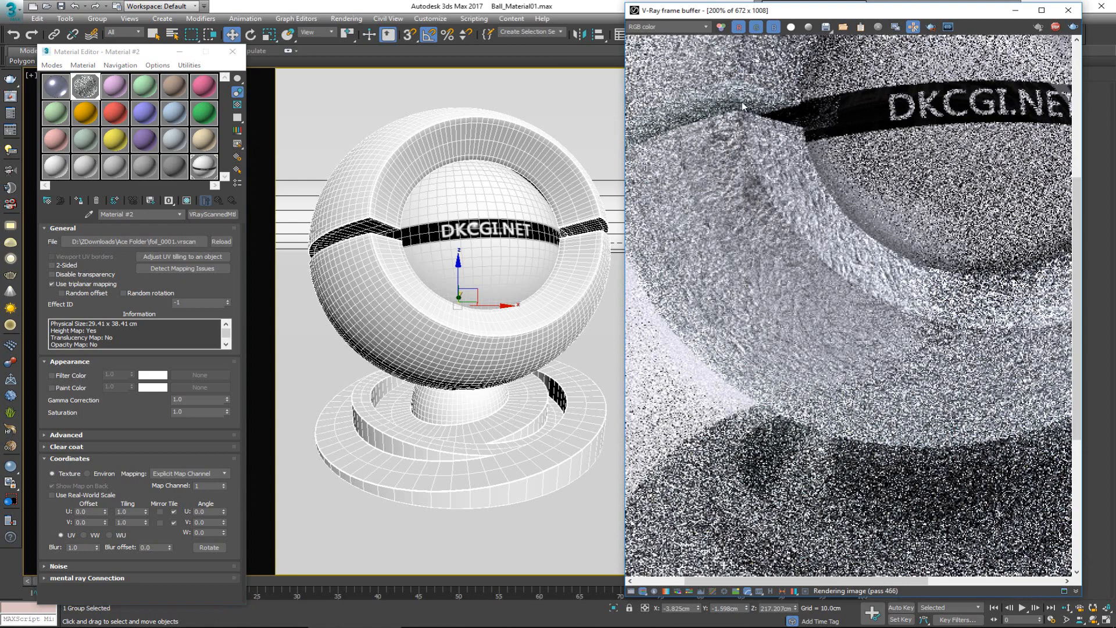
{"action": "middle_click_drag", "start_coordinate": [734, 157], "coordinate": [735, 420]}
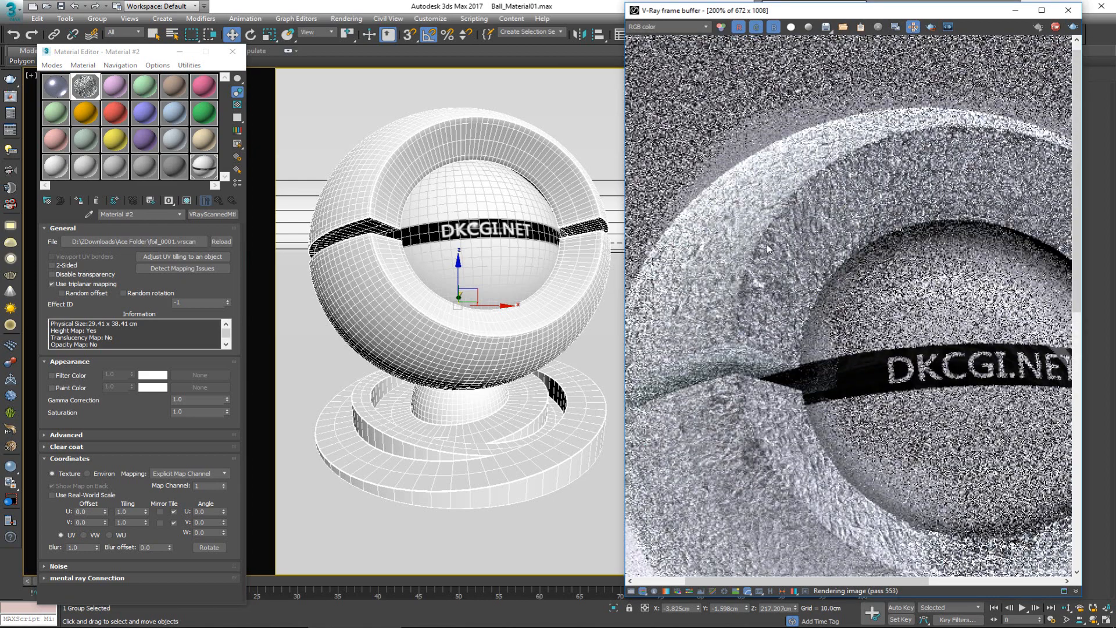
{"action": "scroll", "coordinate": [765, 246], "scroll_direction": "down", "scroll_amount": 2}
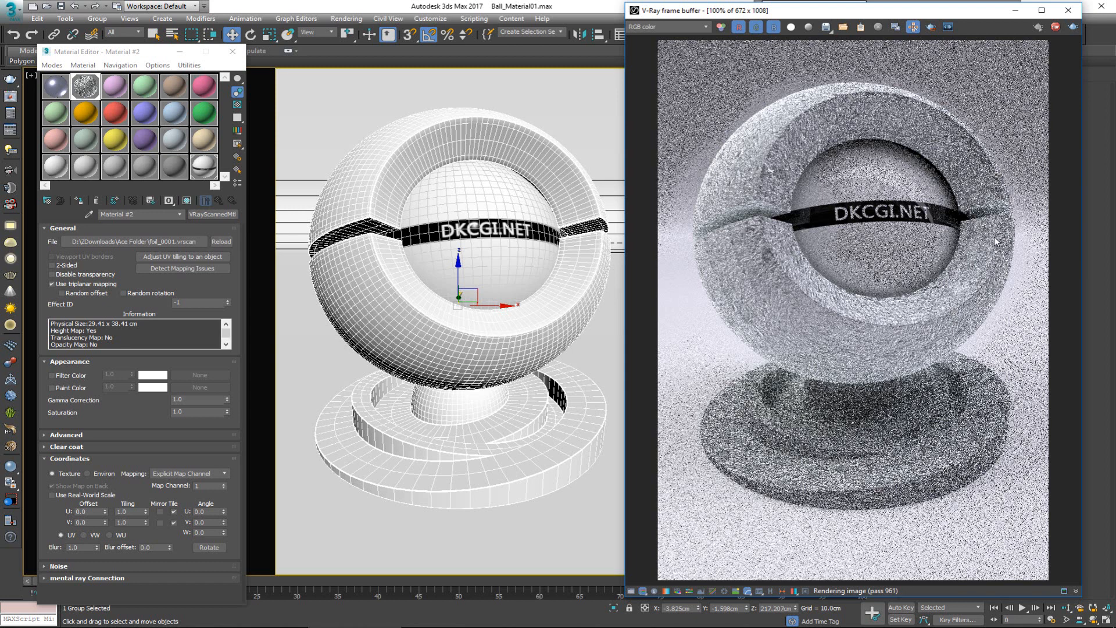
Step: Restart interactive rendering with Follow mouse turned off, and replace Material #2's scan file with carpaint_blue_13_s.vrscan
{"action": "left_click", "coordinate": [1073, 27]}
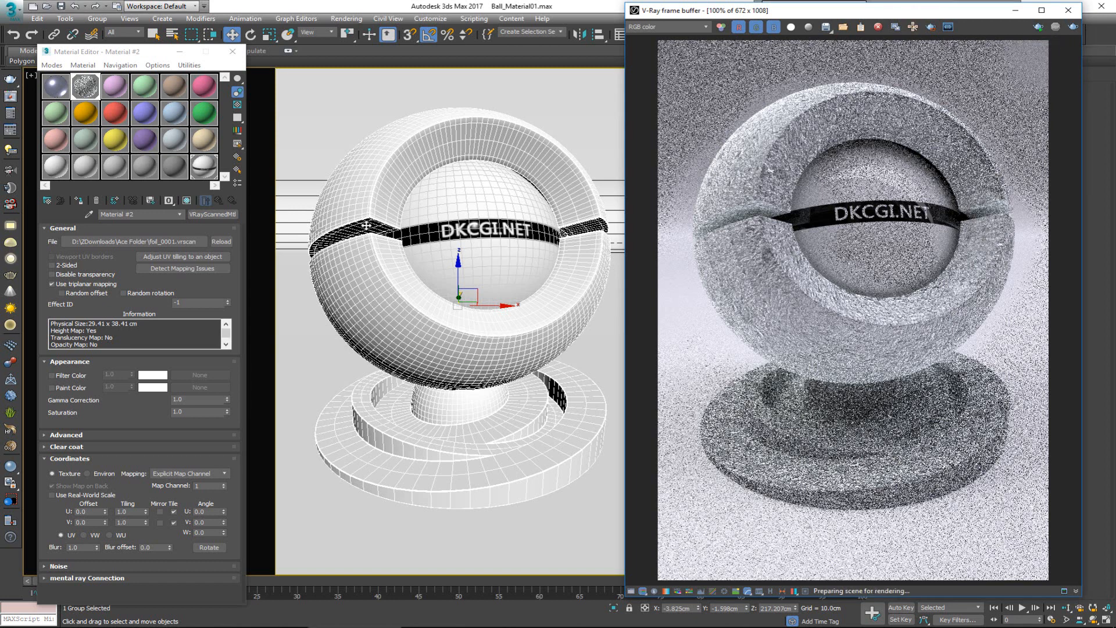
{"action": "left_click", "coordinate": [173, 241]}
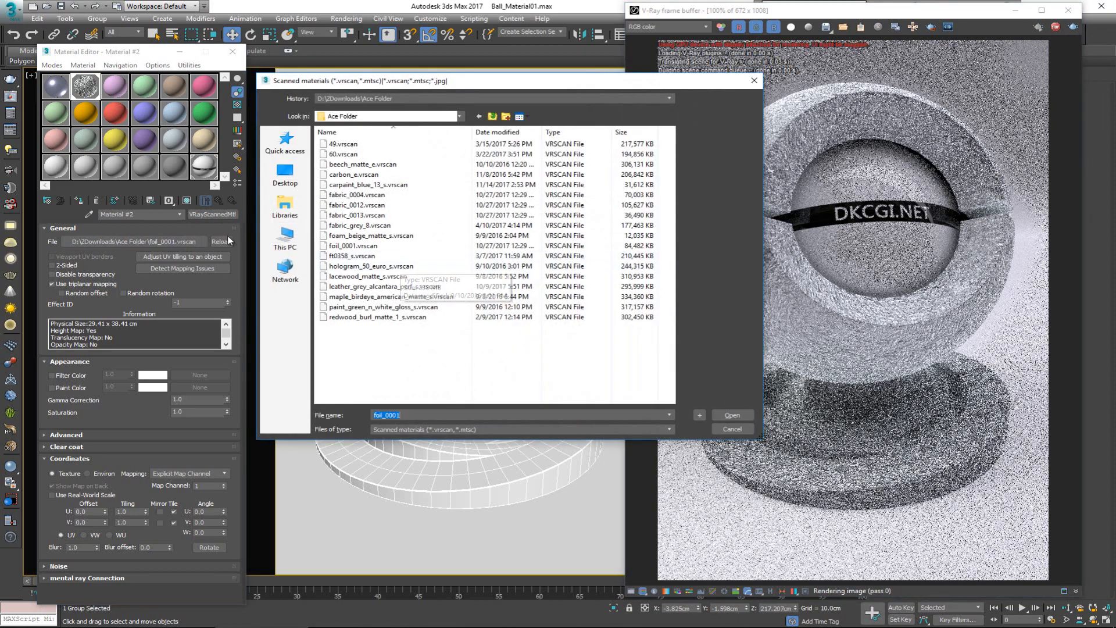
{"action": "left_click", "coordinate": [416, 185]}
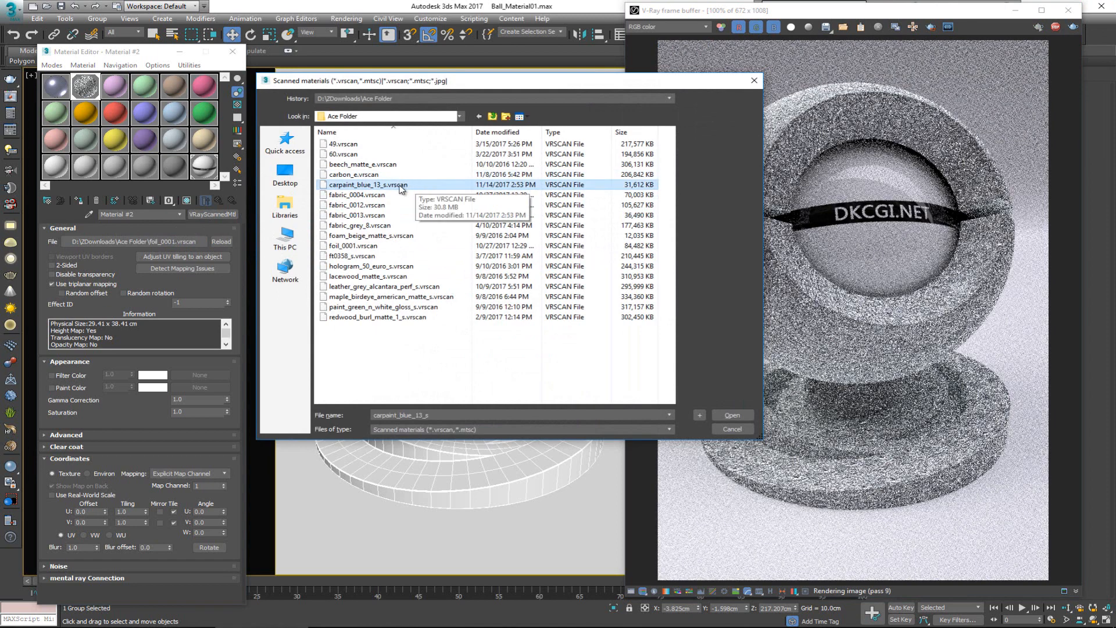
{"action": "left_click", "coordinate": [732, 416]}
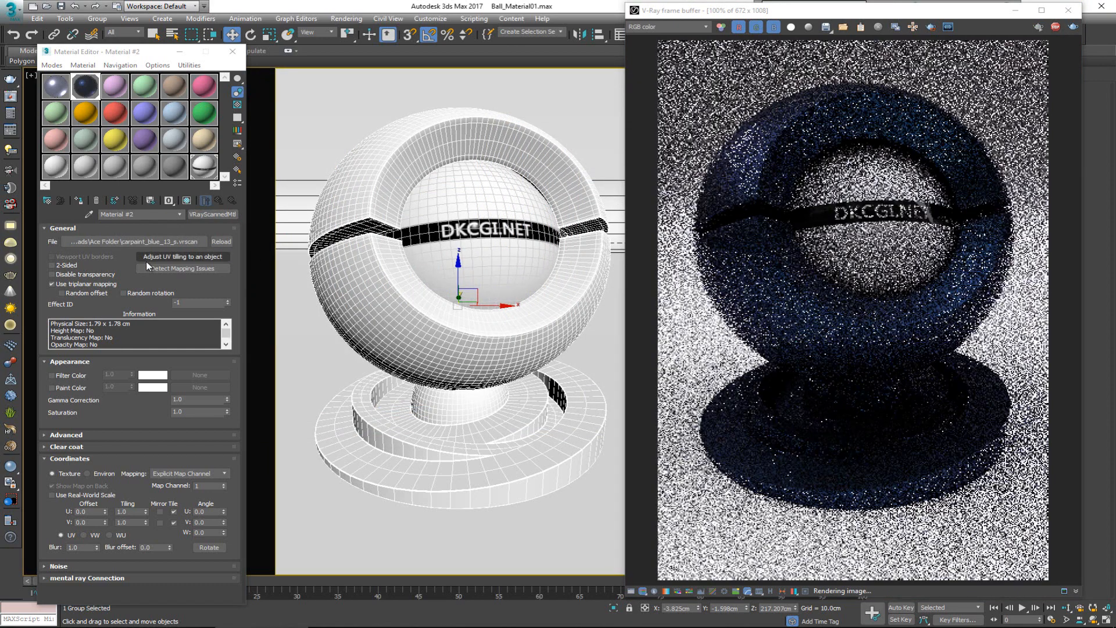
{"action": "left_click", "coordinate": [99, 286]}
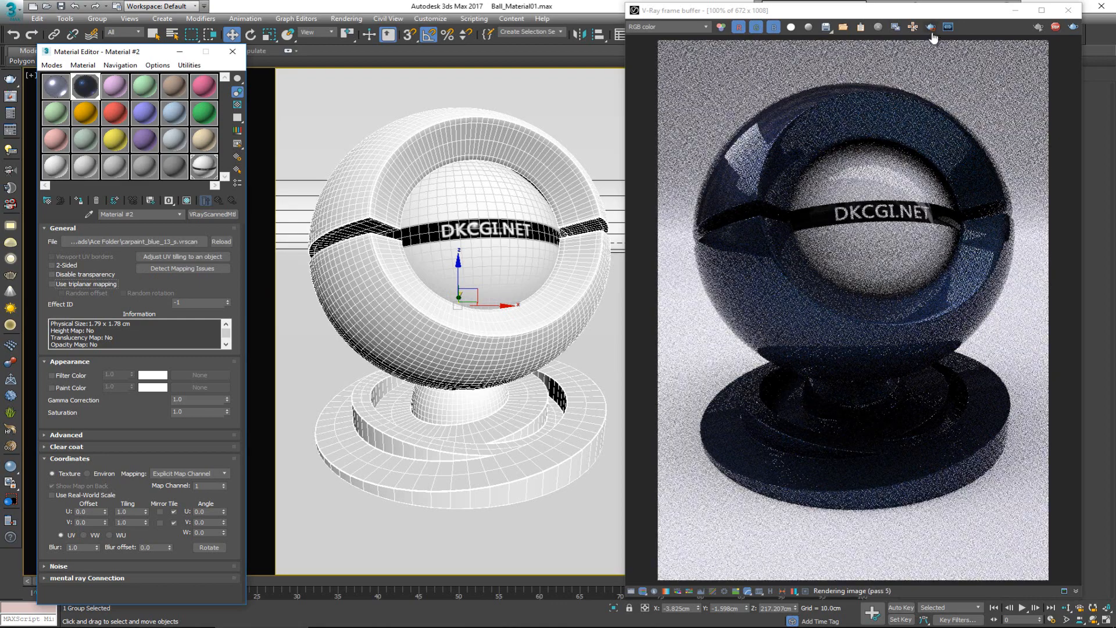
Step: Turn Follow mouse back on and examine the blue car paint on the ball's shell and seam up close, returning to 100%
{"action": "left_click", "coordinate": [913, 28]}
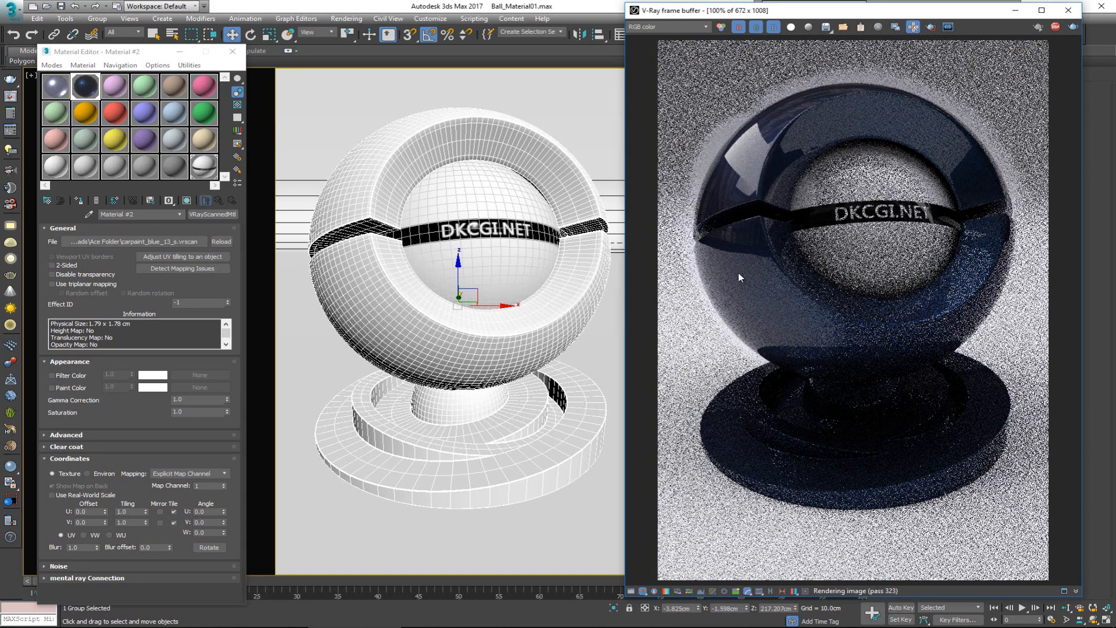
{"action": "scroll", "coordinate": [724, 245], "scroll_direction": "up", "scroll_amount": 1}
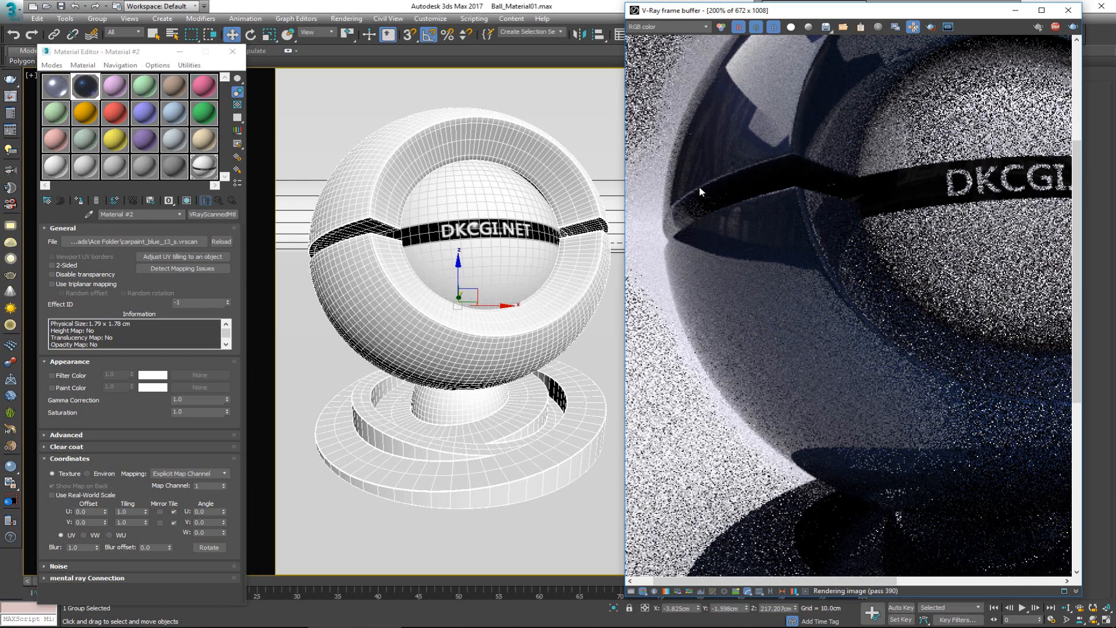
{"action": "middle_click_drag", "start_coordinate": [699, 186], "coordinate": [737, 312]}
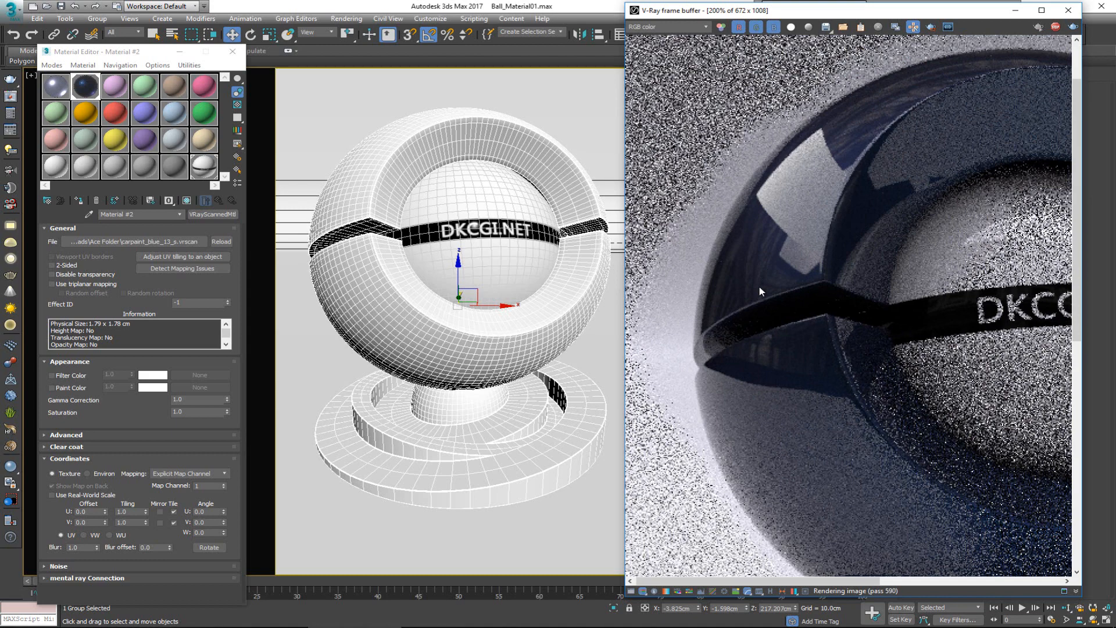
{"action": "scroll", "coordinate": [755, 290], "scroll_direction": "up", "scroll_amount": 1}
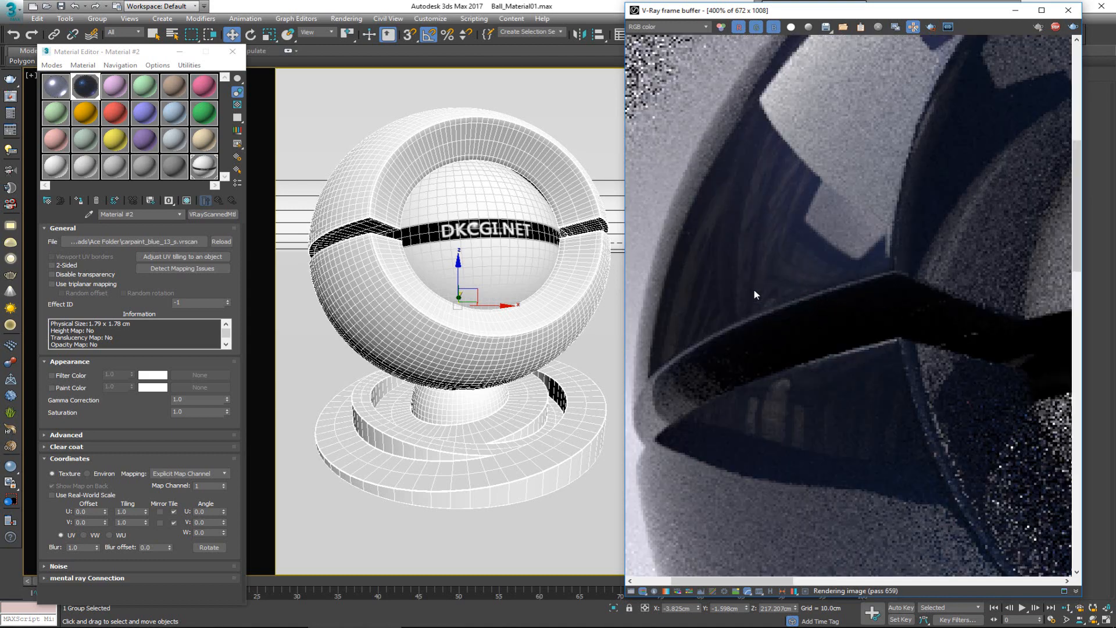
{"action": "middle_click_drag", "start_coordinate": [835, 146], "coordinate": [750, 274]}
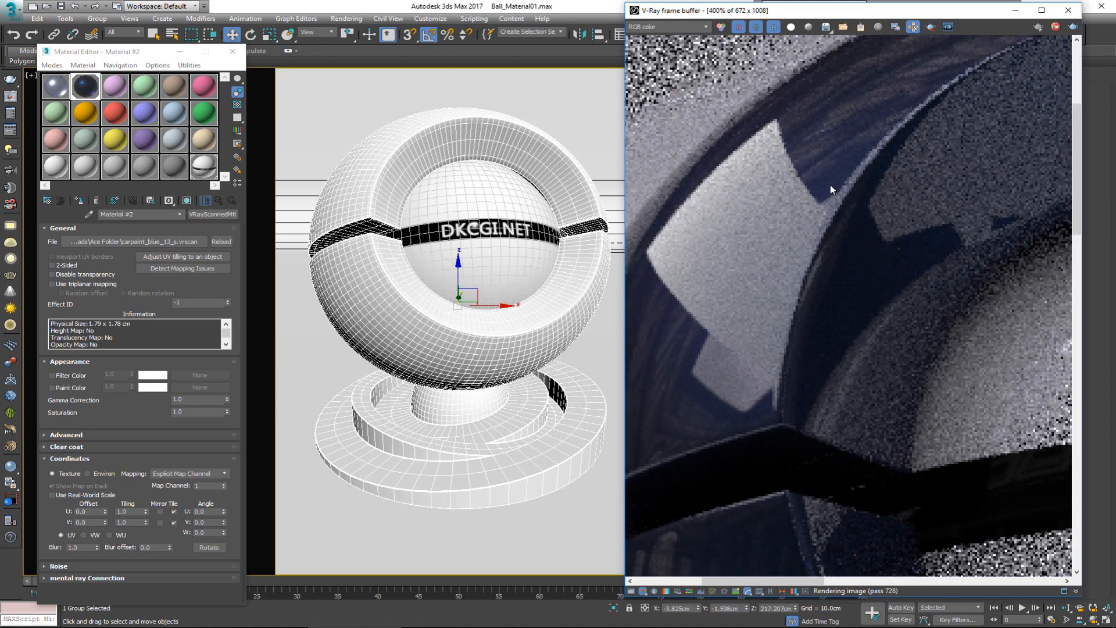
{"action": "middle_click_drag", "start_coordinate": [827, 204], "coordinate": [802, 256]}
{"action": "scroll", "coordinate": [801, 256], "scroll_direction": "down", "scroll_amount": 1}
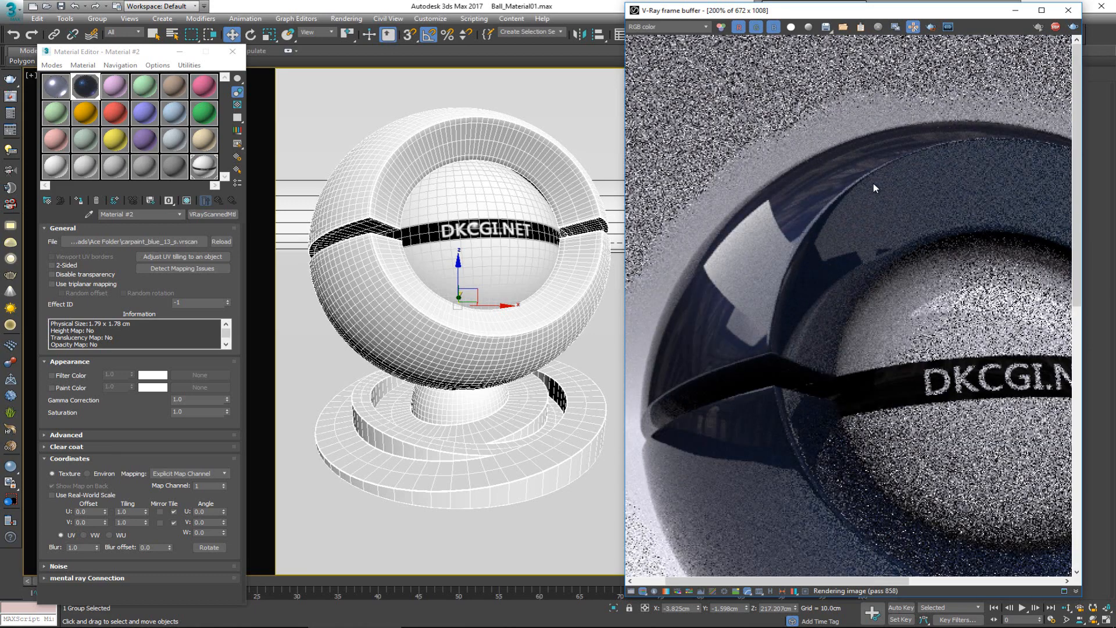
{"action": "middle_click_drag", "start_coordinate": [765, 332], "coordinate": [756, 236]}
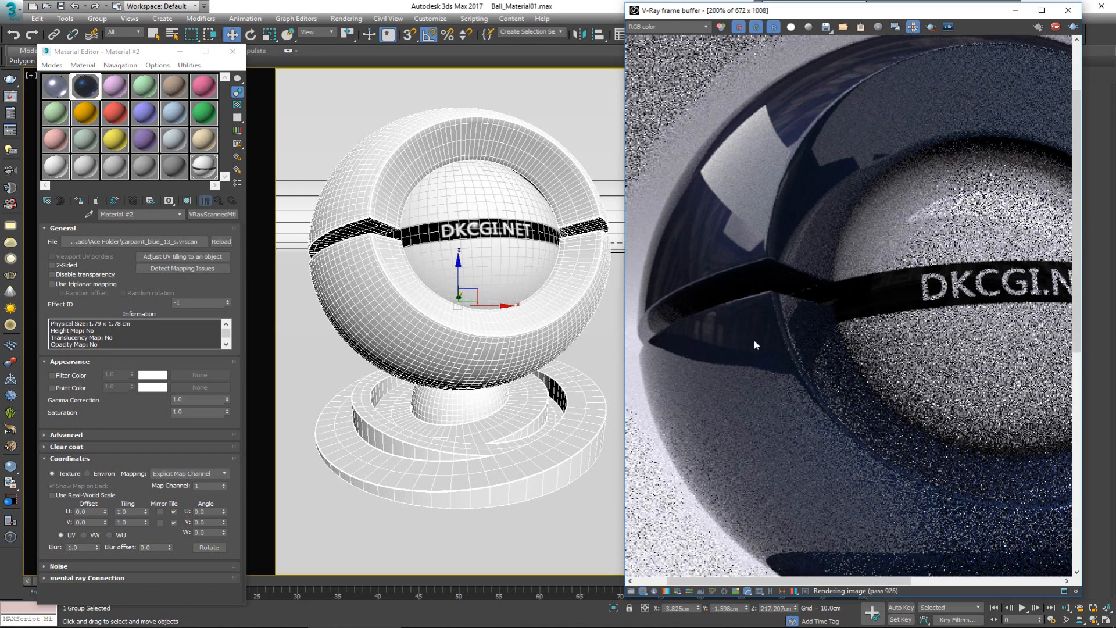
{"action": "middle_click_drag", "start_coordinate": [793, 448], "coordinate": [793, 308]}
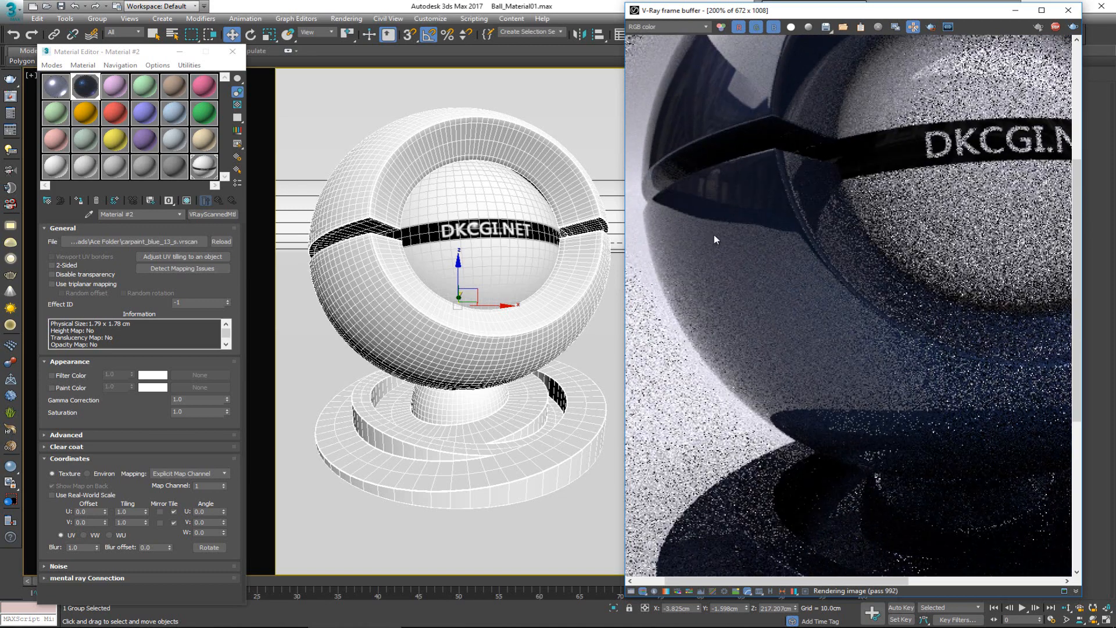
{"action": "scroll", "coordinate": [715, 235], "scroll_direction": "down", "scroll_amount": 3}
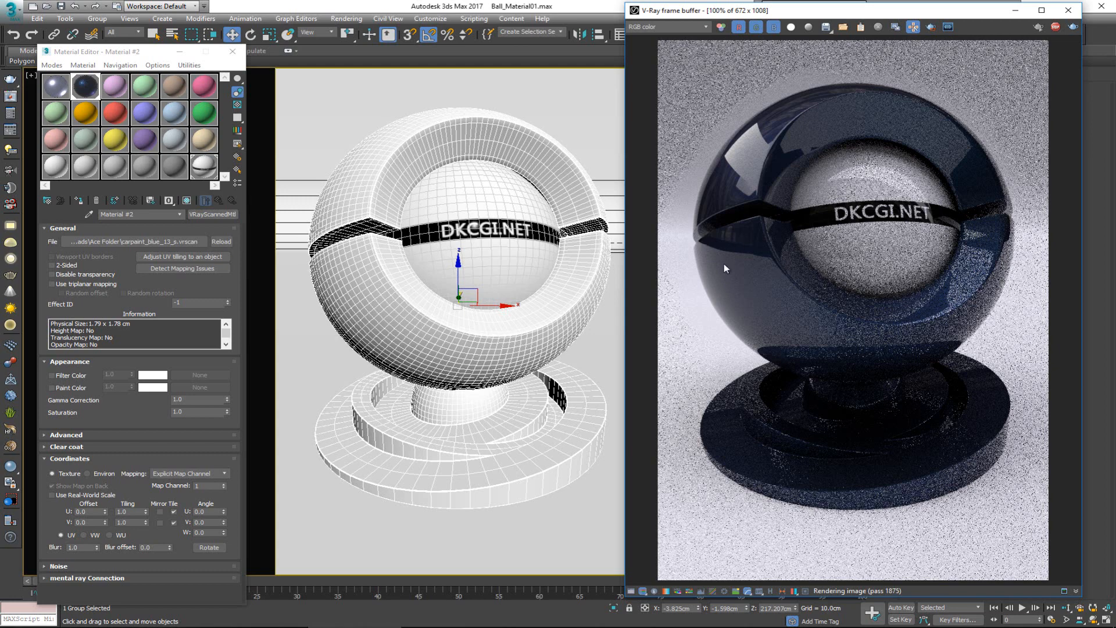
Step: Replace Material #2's scan file with maple_birdeye_american_matte_s.vrscan and inspect the rendered wood on the shell and base up close
{"action": "left_click", "coordinate": [176, 240]}
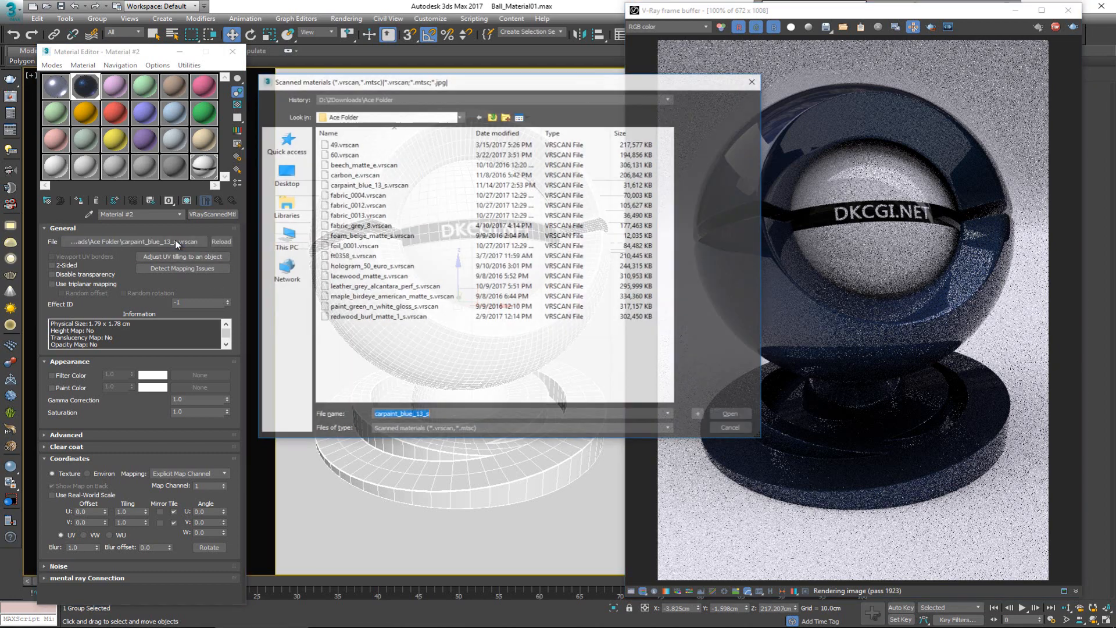
{"action": "left_click", "coordinate": [374, 176]}
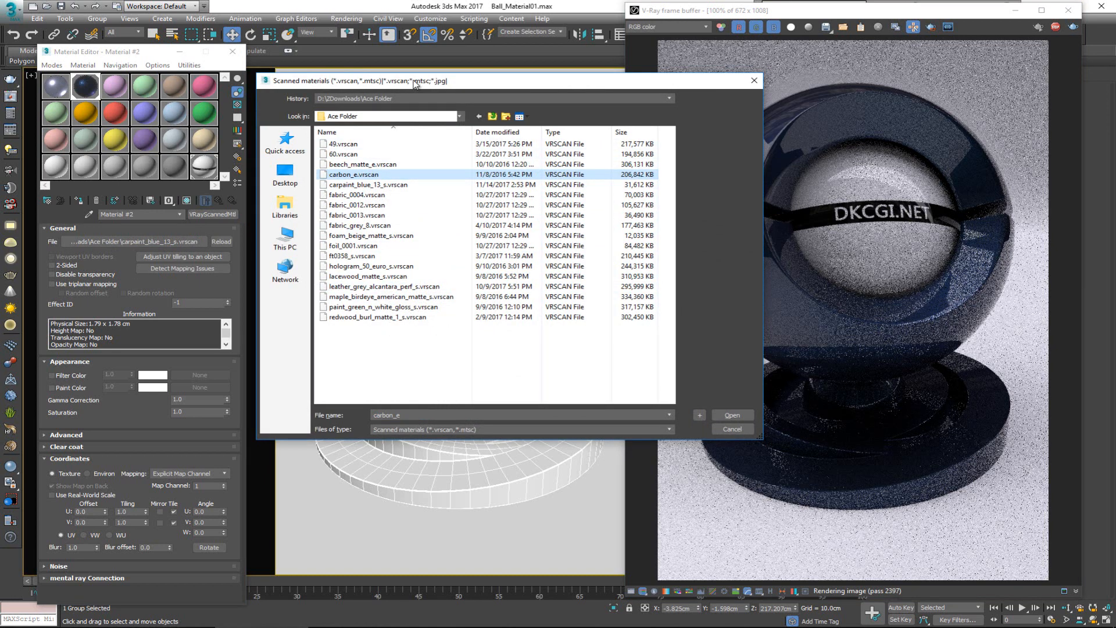
{"action": "left_click", "coordinate": [404, 298]}
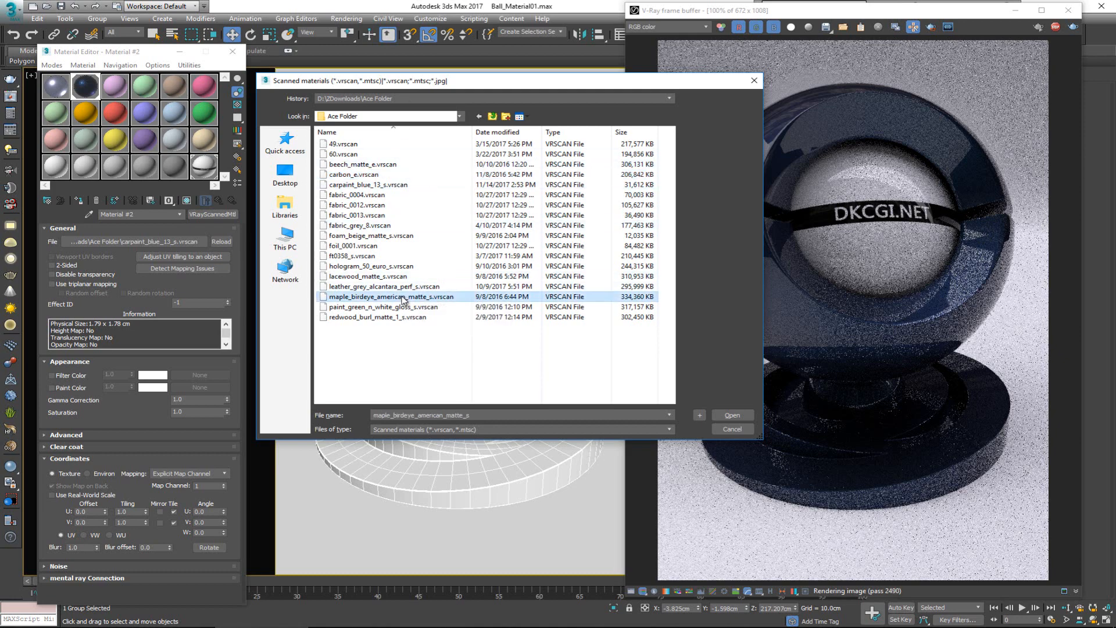
{"action": "left_click", "coordinate": [731, 416]}
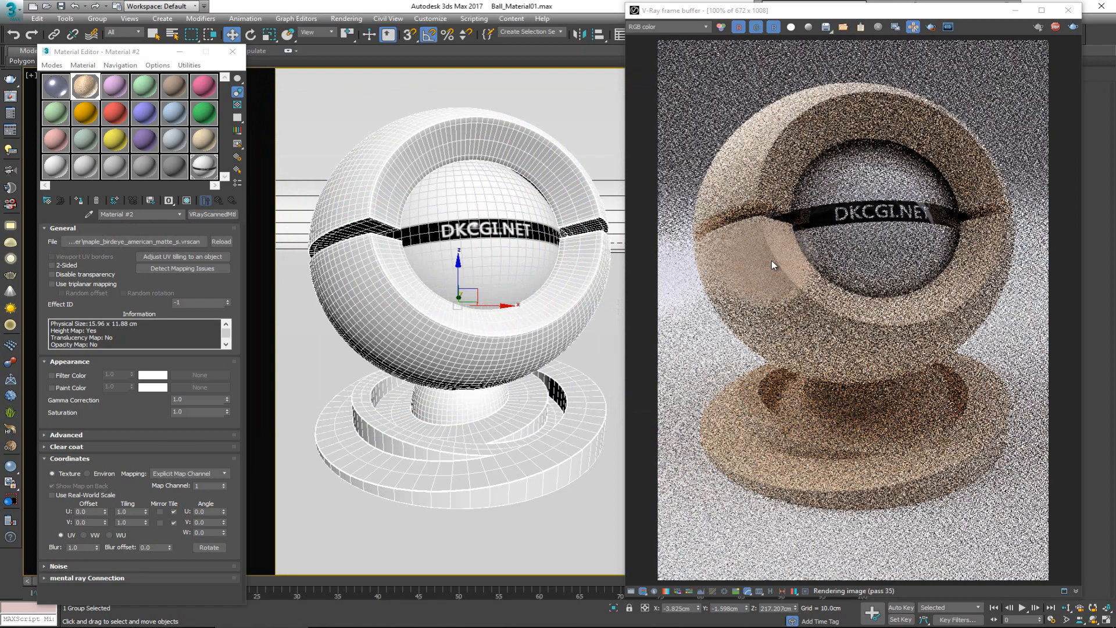
{"action": "scroll", "coordinate": [766, 262], "scroll_direction": "up", "scroll_amount": 1}
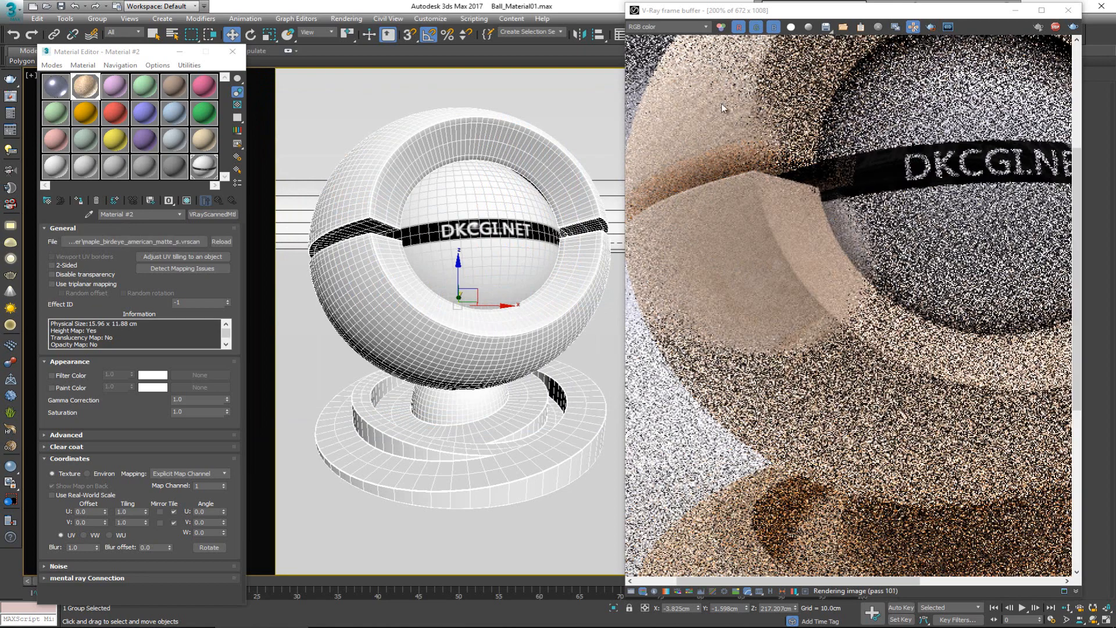
{"action": "middle_click_drag", "start_coordinate": [721, 103], "coordinate": [713, 190]}
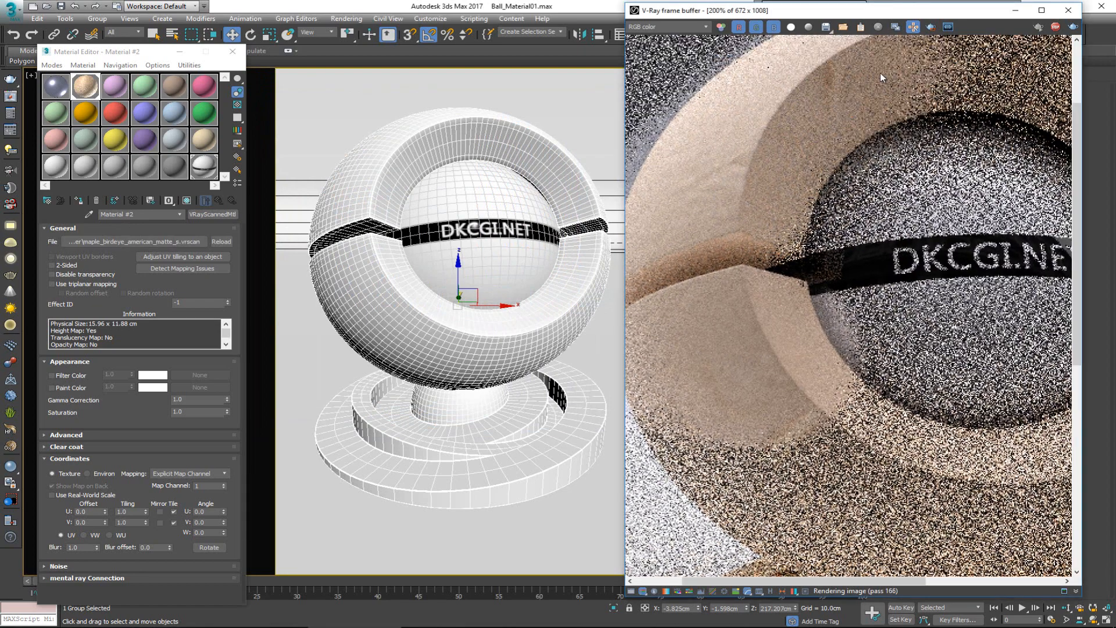
{"action": "middle_click_drag", "start_coordinate": [814, 401], "coordinate": [758, 273]}
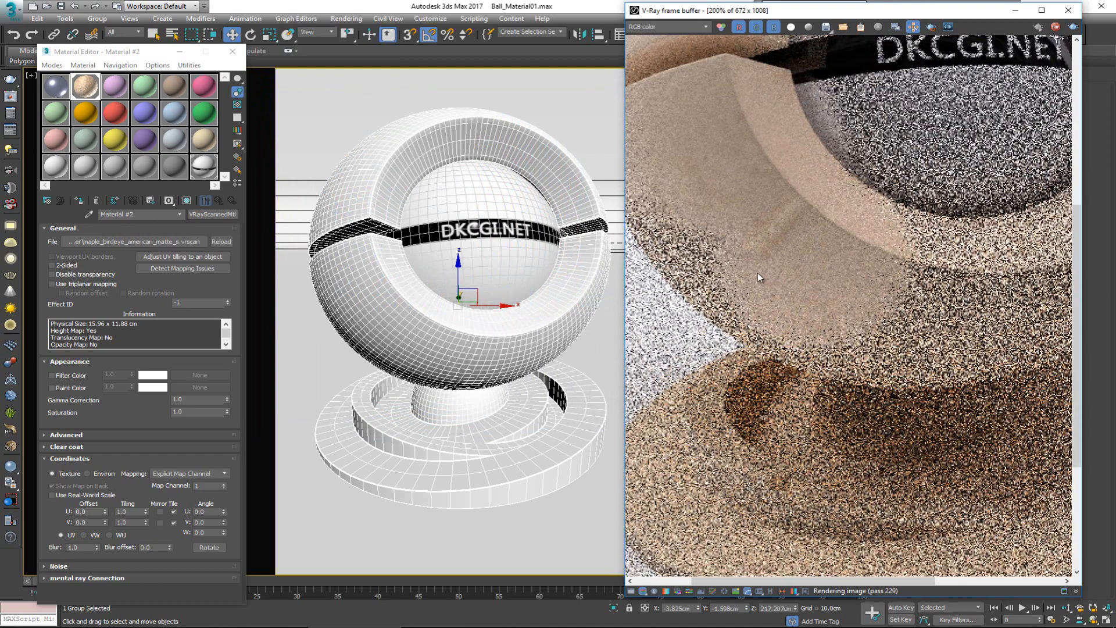
{"action": "middle_click_drag", "start_coordinate": [692, 213], "coordinate": [755, 271]}
{"action": "scroll", "coordinate": [750, 269], "scroll_direction": "down", "scroll_amount": 1}
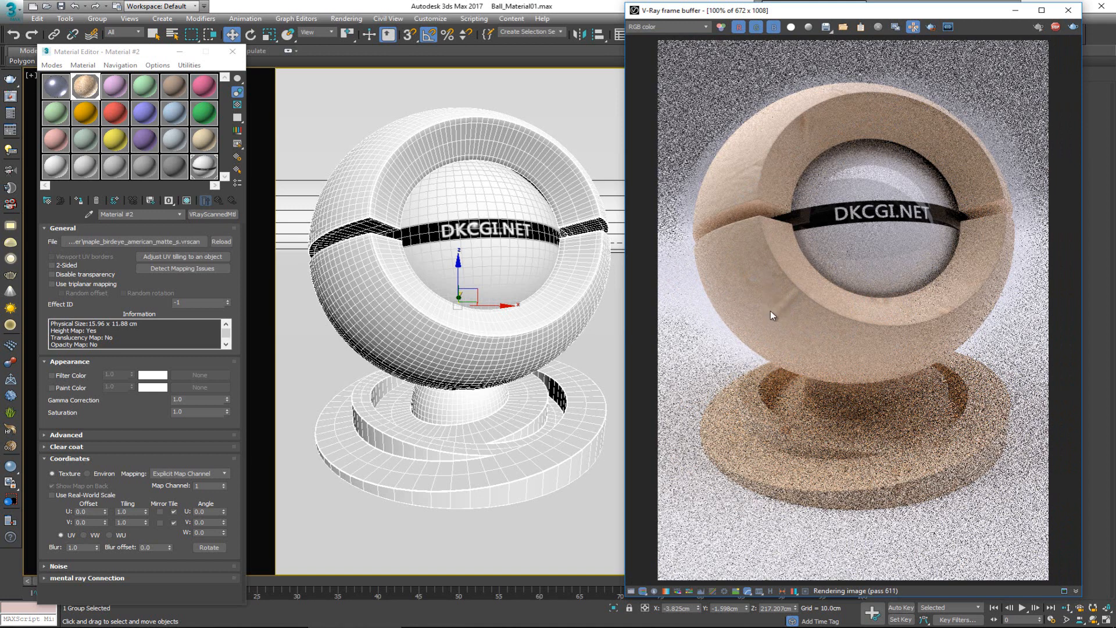
Step: Enable triplanar mapping for the maple material, check the shell up close, and set the W angle to 90
{"action": "left_click", "coordinate": [208, 530]}
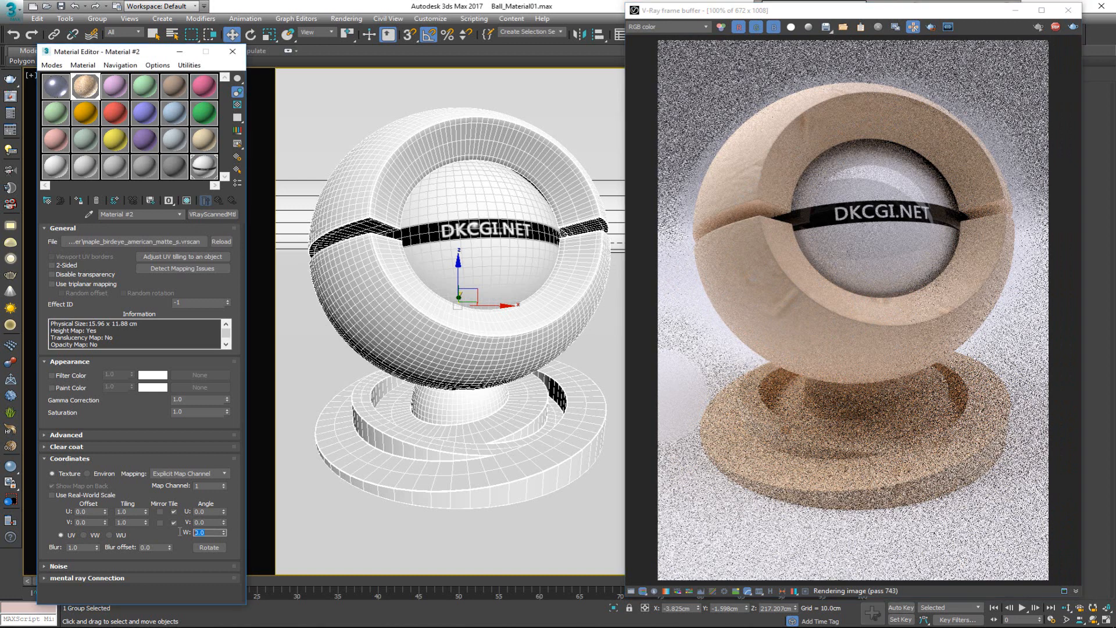
{"action": "left_click", "coordinate": [83, 284]}
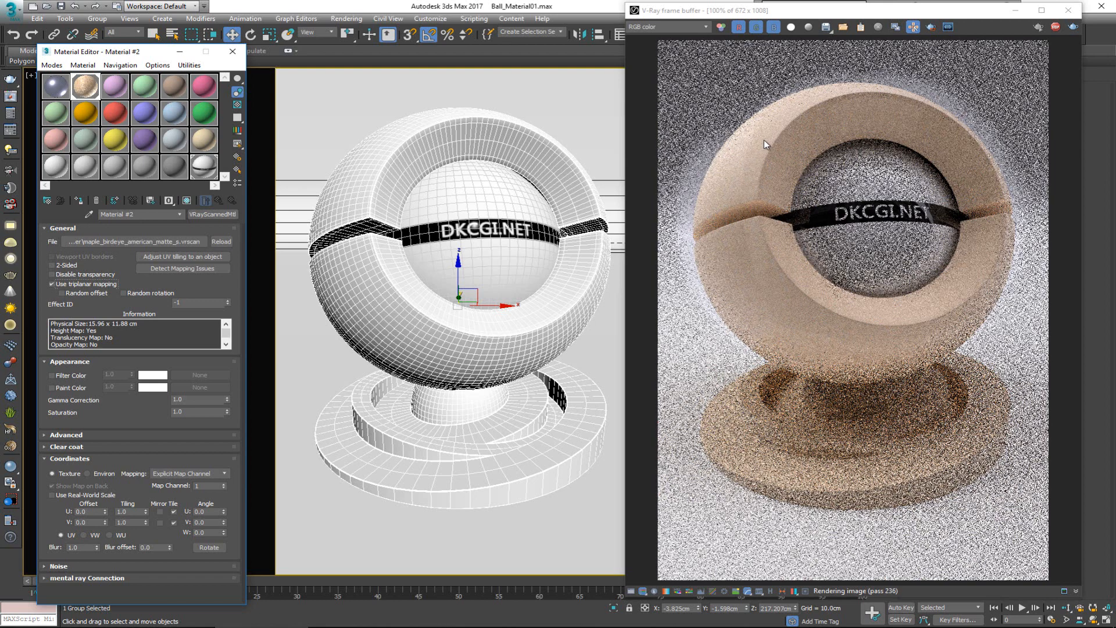
{"action": "scroll", "coordinate": [747, 263], "scroll_direction": "up", "scroll_amount": 1}
{"action": "scroll", "coordinate": [748, 267], "scroll_direction": "up", "scroll_amount": 1}
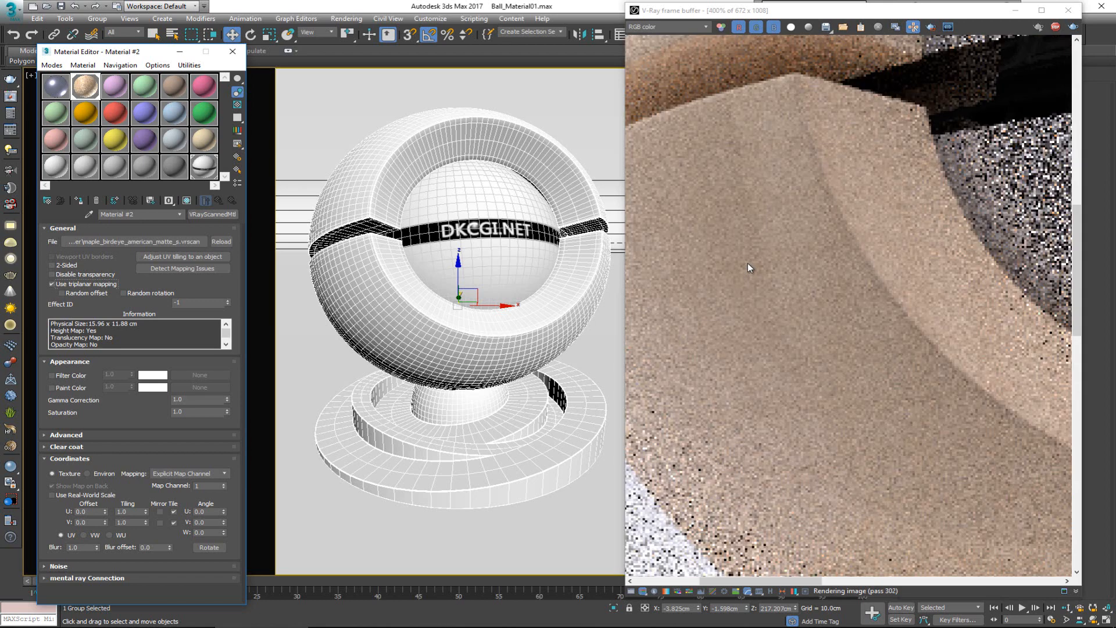
{"action": "scroll", "coordinate": [748, 263], "scroll_direction": "down", "scroll_amount": 2}
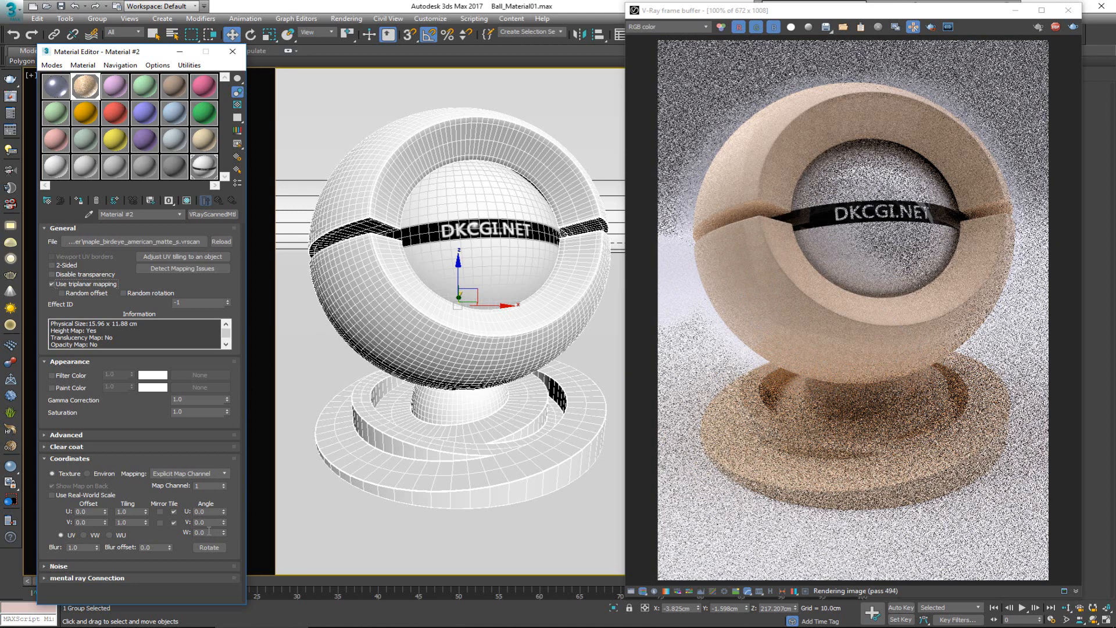
{"action": "left_click_drag", "start_coordinate": [208, 531], "coordinate": [195, 532]}
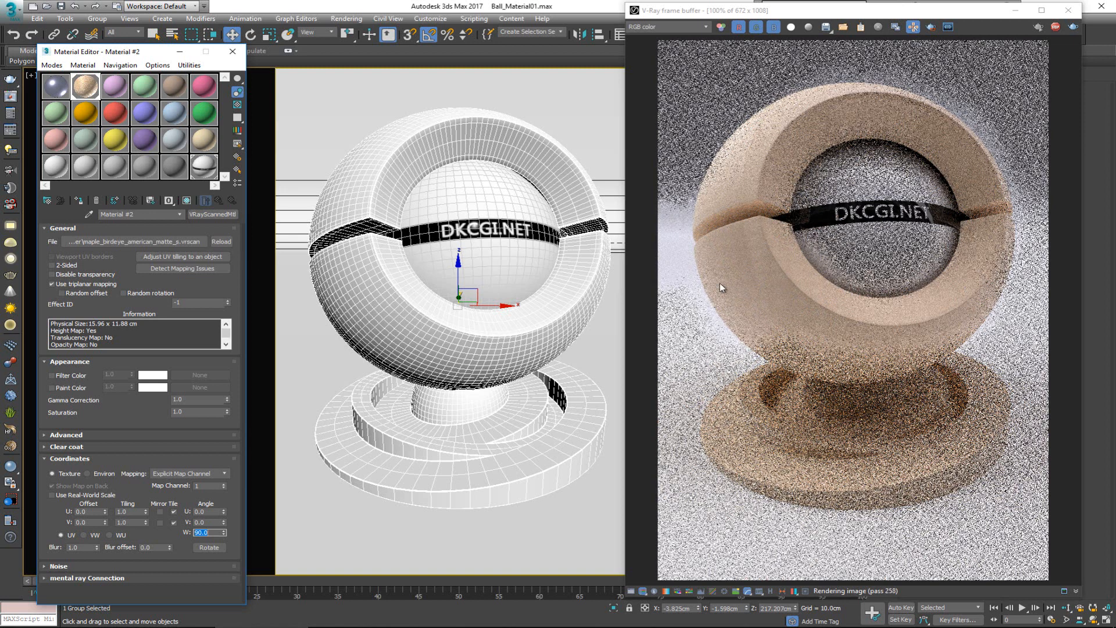
Step: Replace Material #2's scan file with lacewood_matte_s.vrscan and inspect the rendered shell up close
{"action": "left_click", "coordinate": [177, 242]}
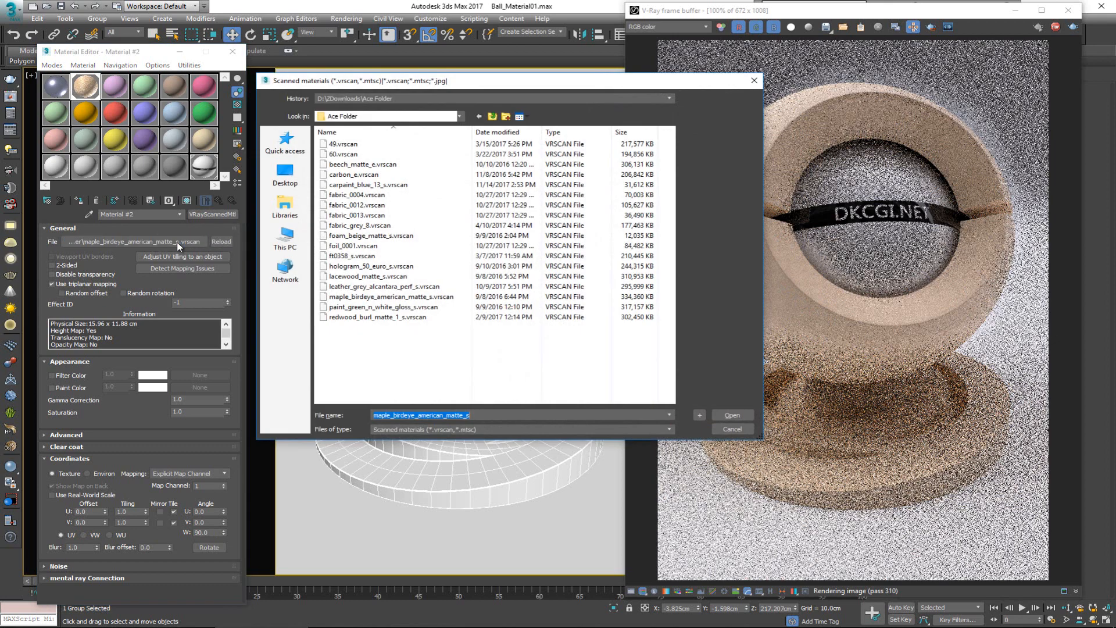
{"action": "left_click", "coordinate": [379, 277]}
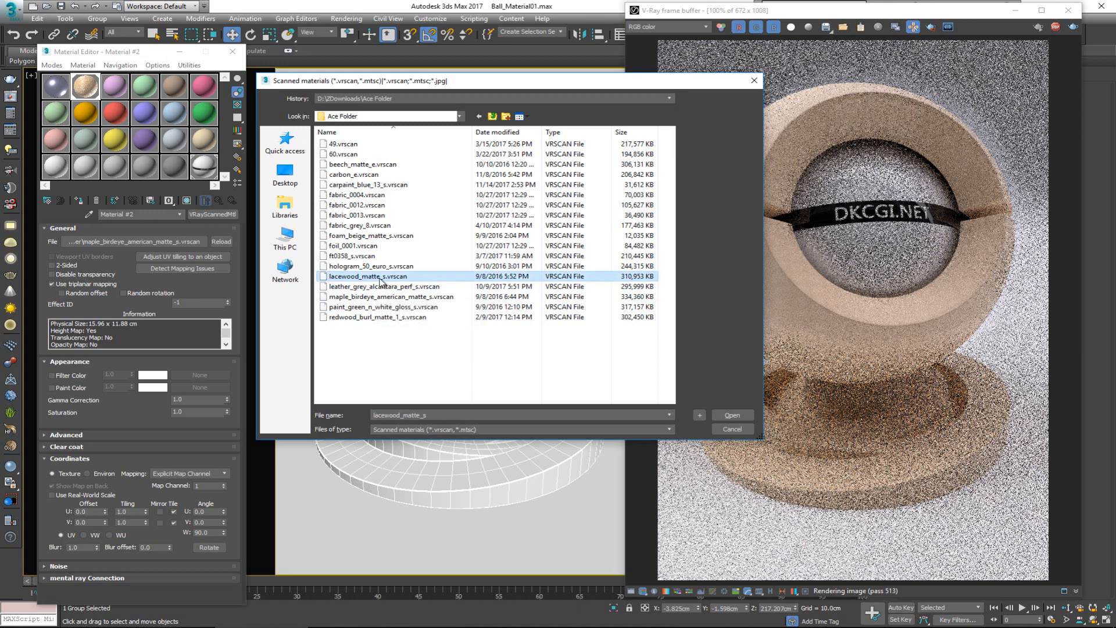
{"action": "left_click", "coordinate": [732, 415]}
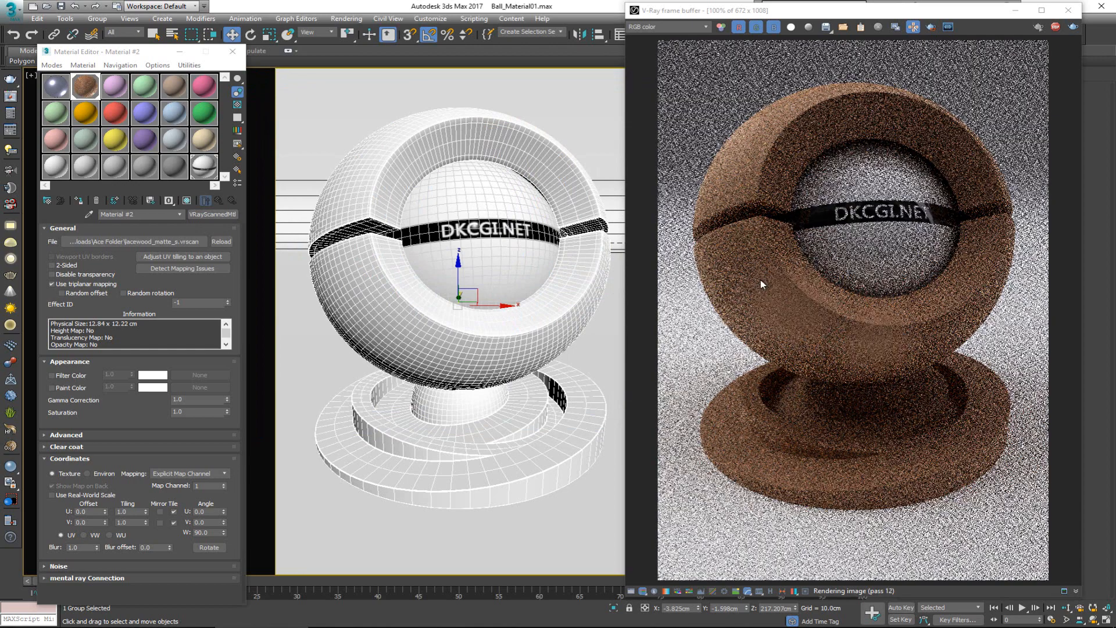
{"action": "scroll", "coordinate": [745, 254], "scroll_direction": "up", "scroll_amount": 3}
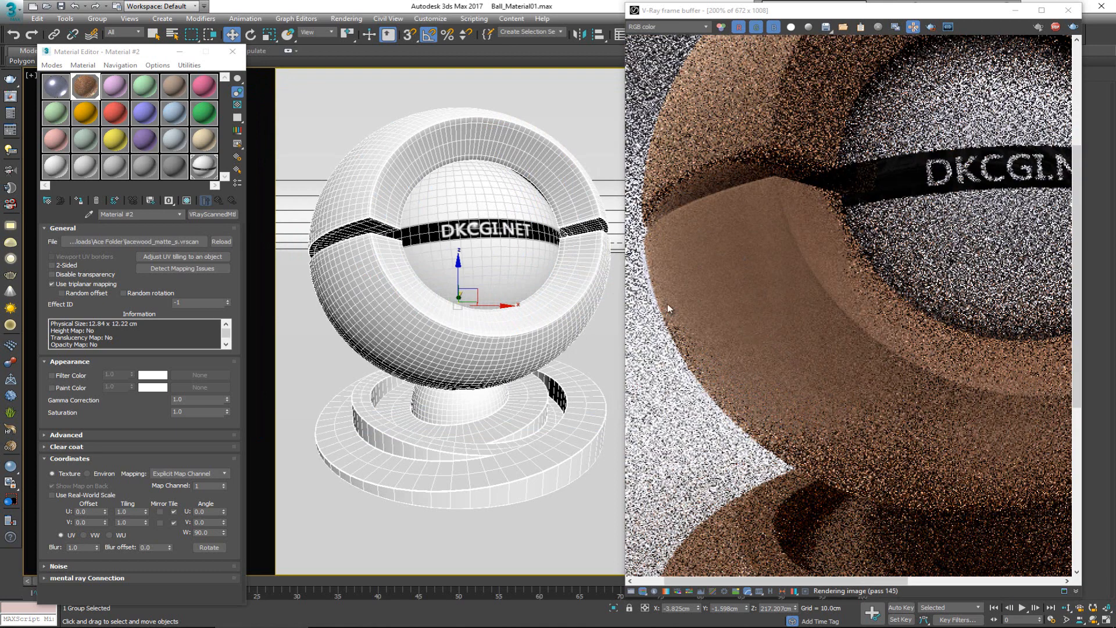
Step: Disable triplanar mapping for the lacewood material and check the wood grain around the shell and seam, returning to 100%
{"action": "left_click", "coordinate": [94, 284]}
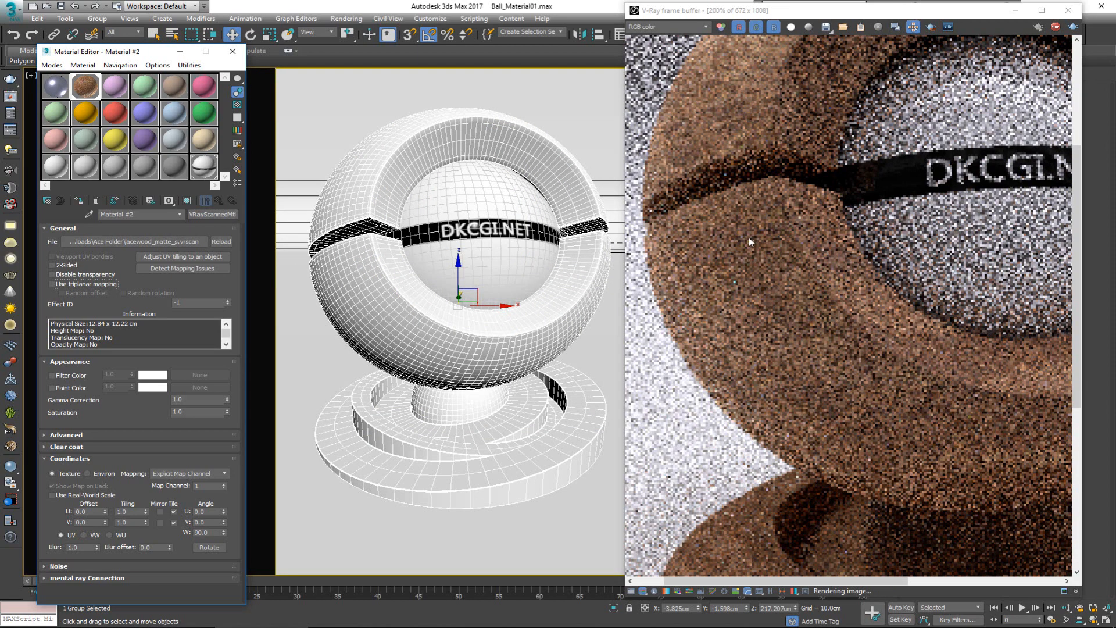
{"action": "middle_click_drag", "start_coordinate": [746, 155], "coordinate": [736, 283]}
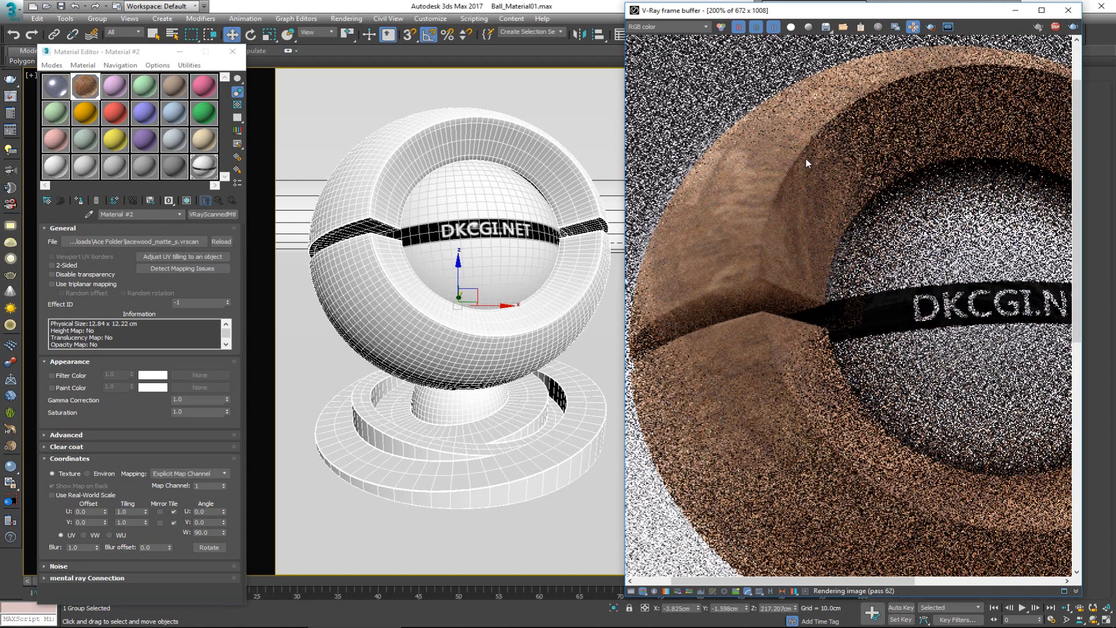
{"action": "scroll", "coordinate": [731, 298], "scroll_direction": "down", "scroll_amount": 2}
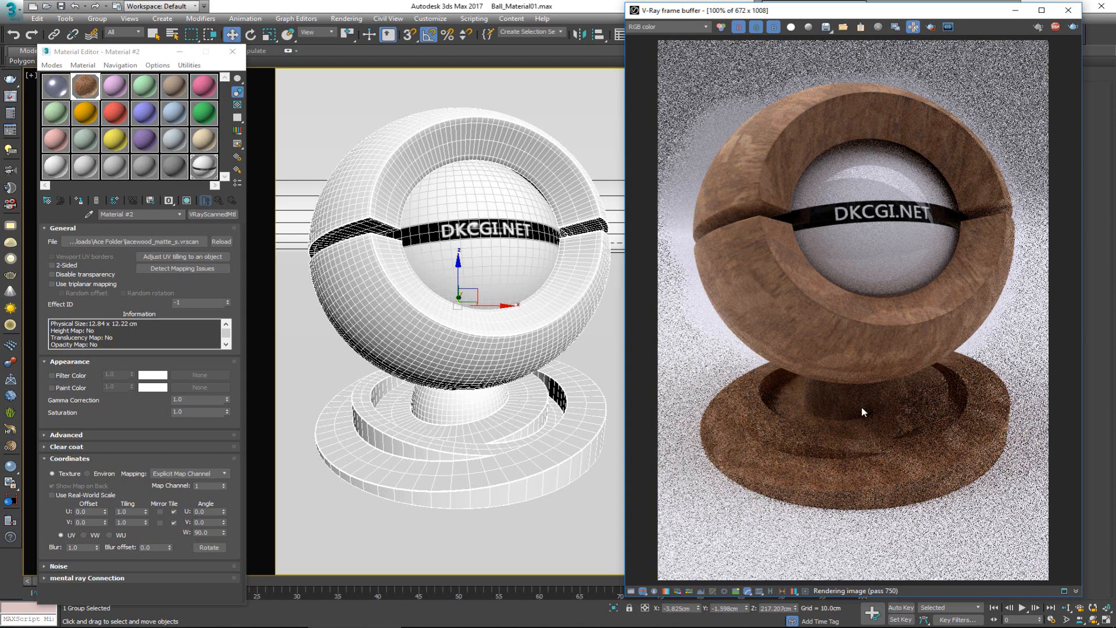
{"action": "scroll", "coordinate": [732, 228], "scroll_direction": "up", "scroll_amount": 1}
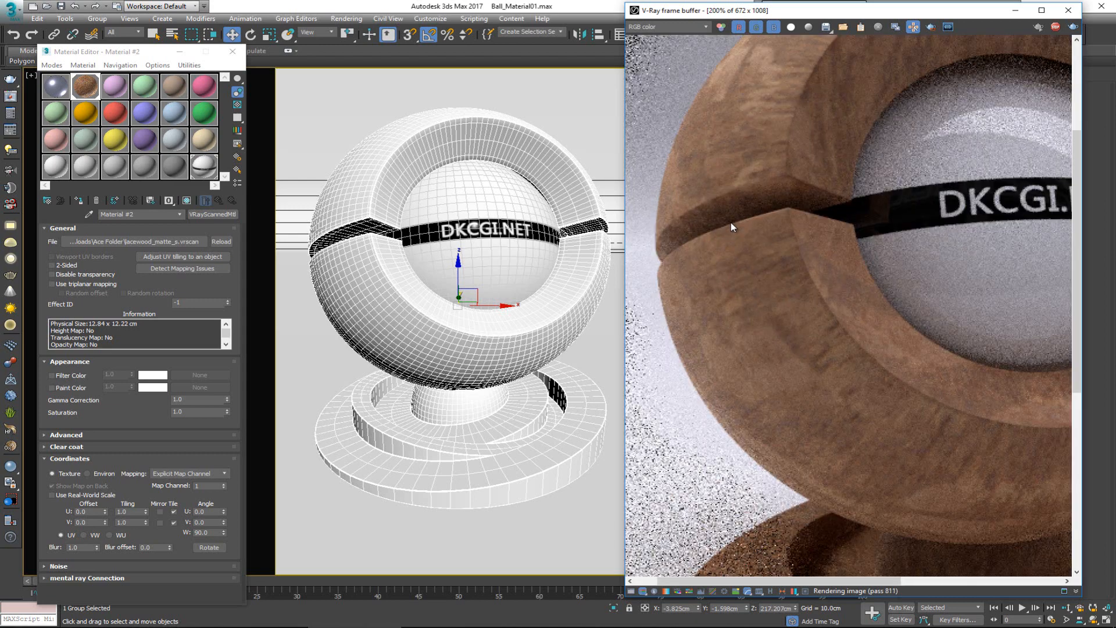
{"action": "scroll", "coordinate": [714, 321], "scroll_direction": "down", "scroll_amount": 1}
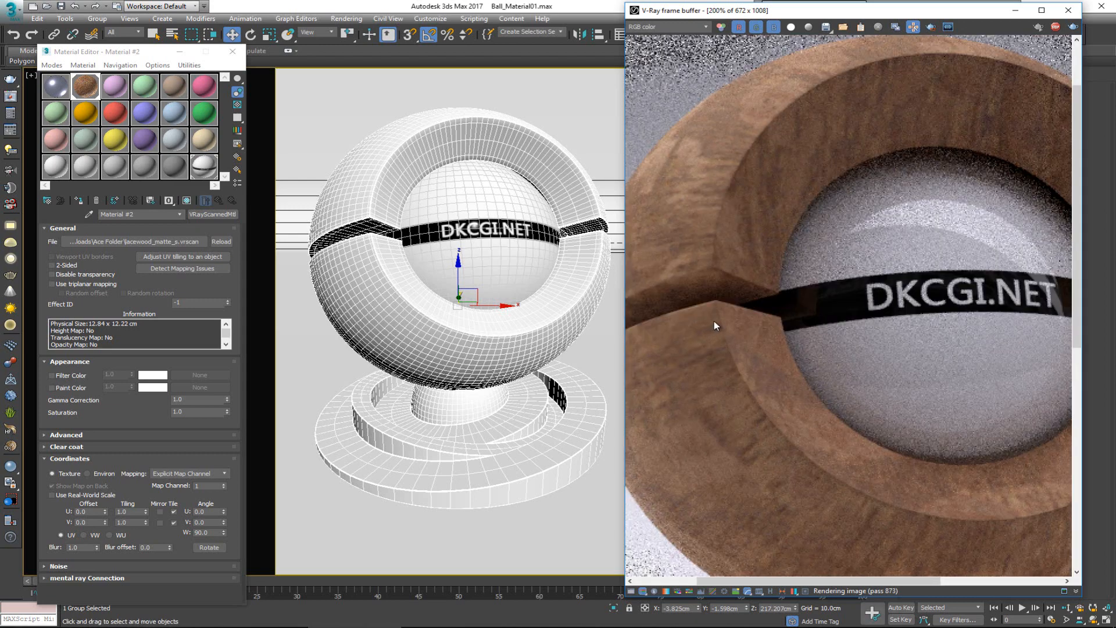
{"action": "scroll", "coordinate": [724, 313], "scroll_direction": "down", "scroll_amount": 1}
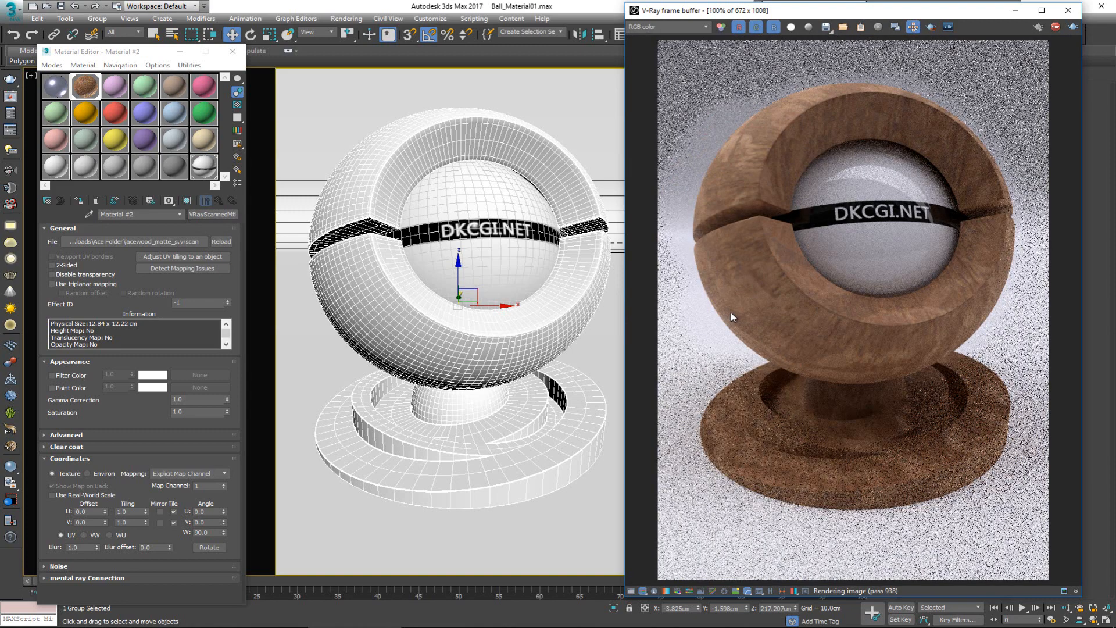